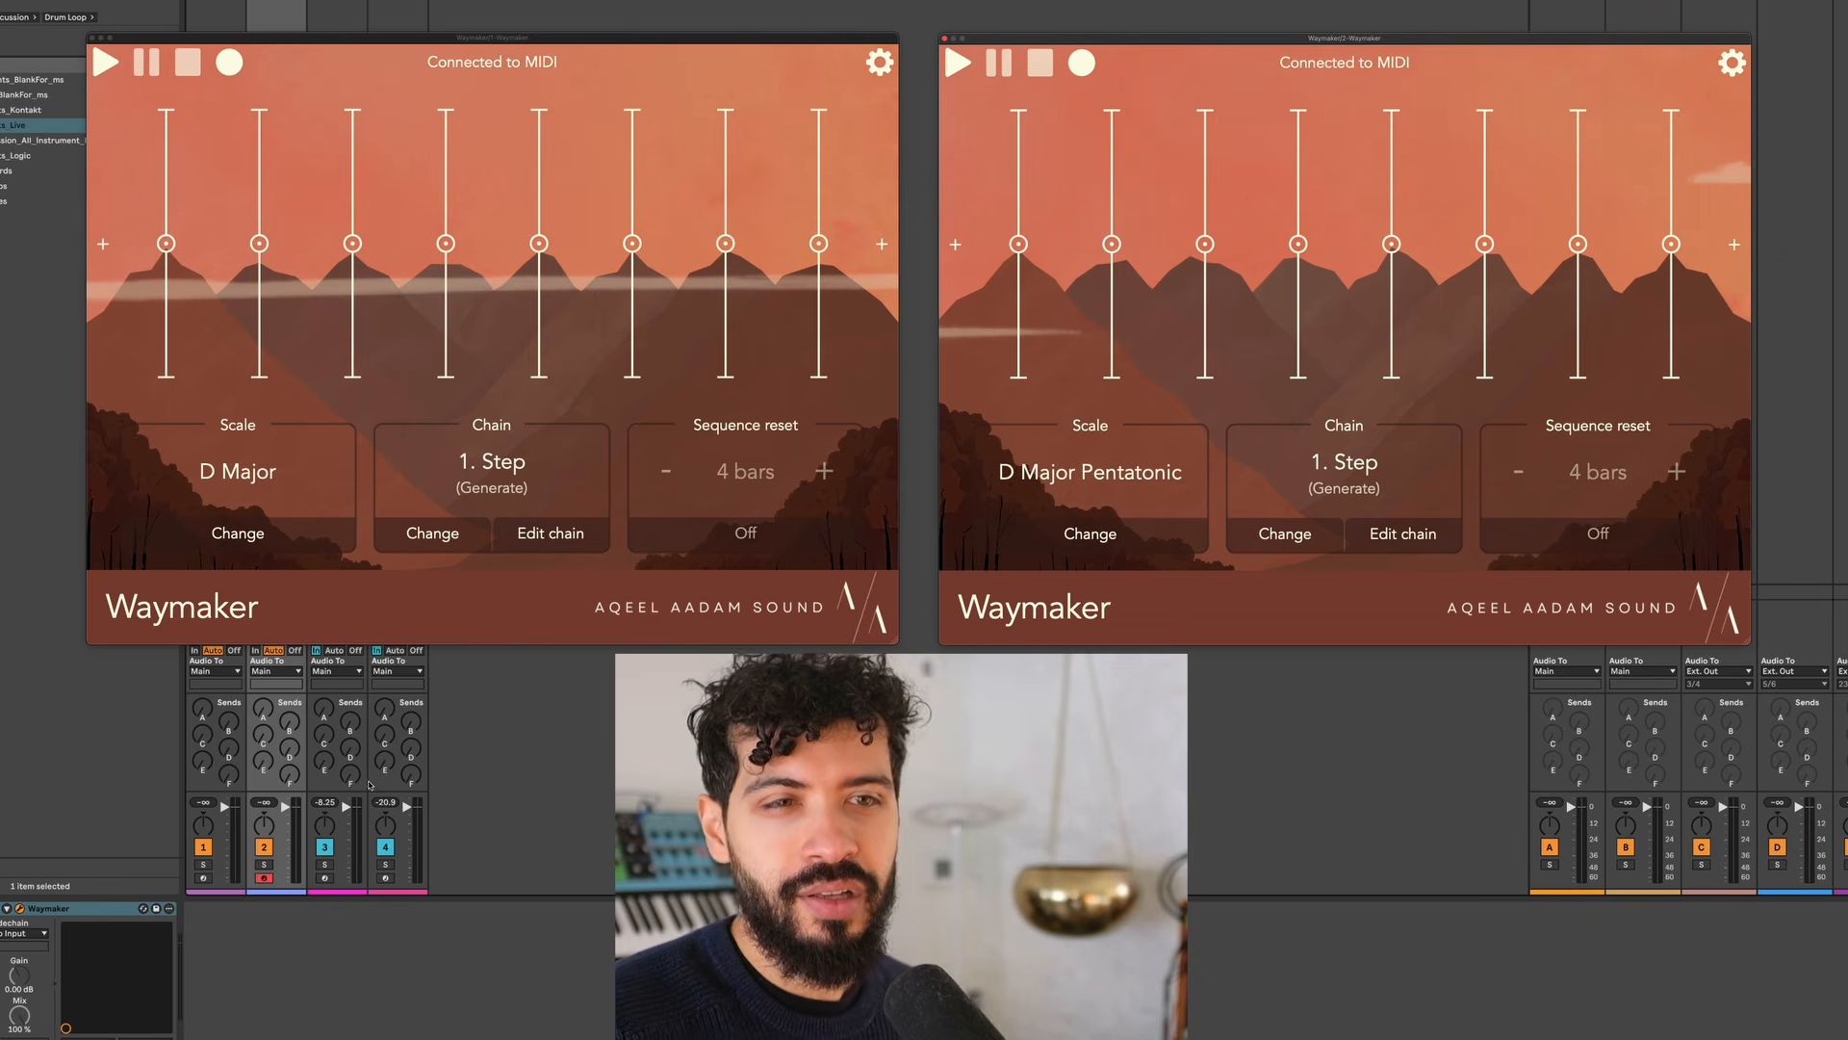
Try arming track 1, settle on track 2 as the armed track, and deactivate track 4
{"action": "left_click", "coordinate": [203, 878]}
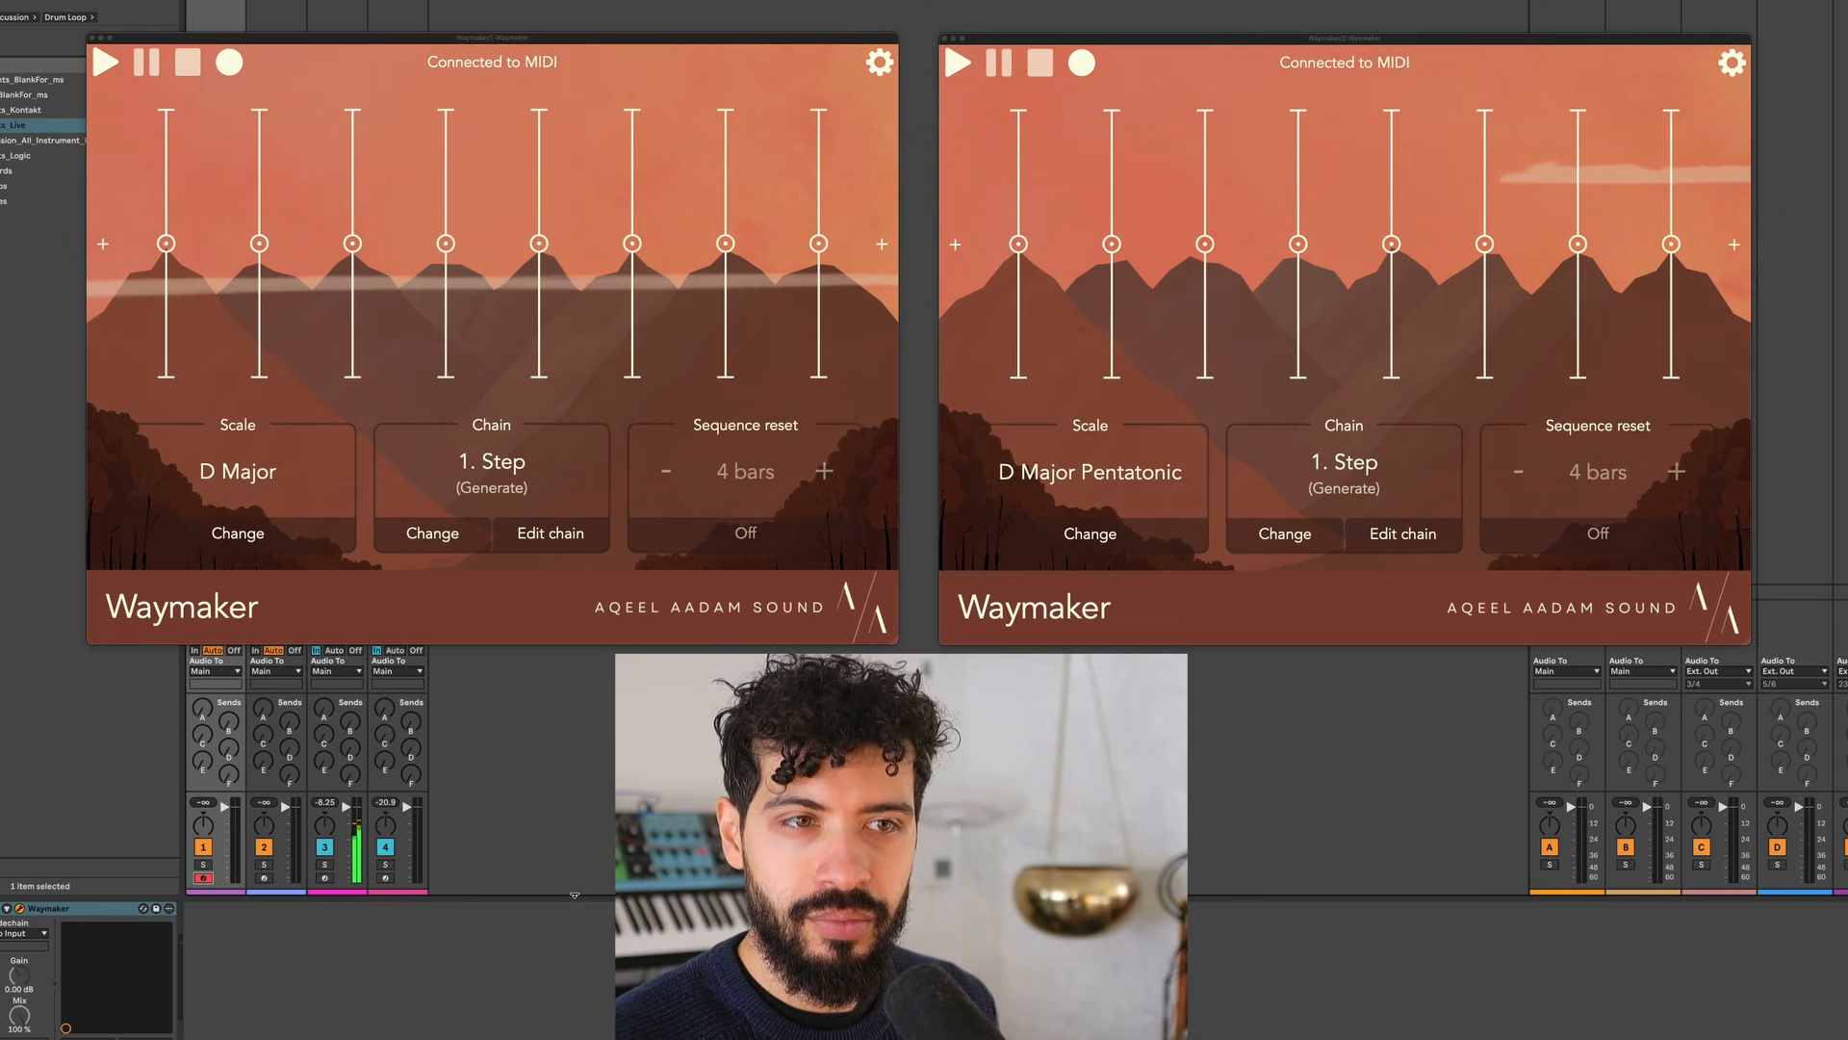
{"action": "left_click", "coordinate": [264, 878]}
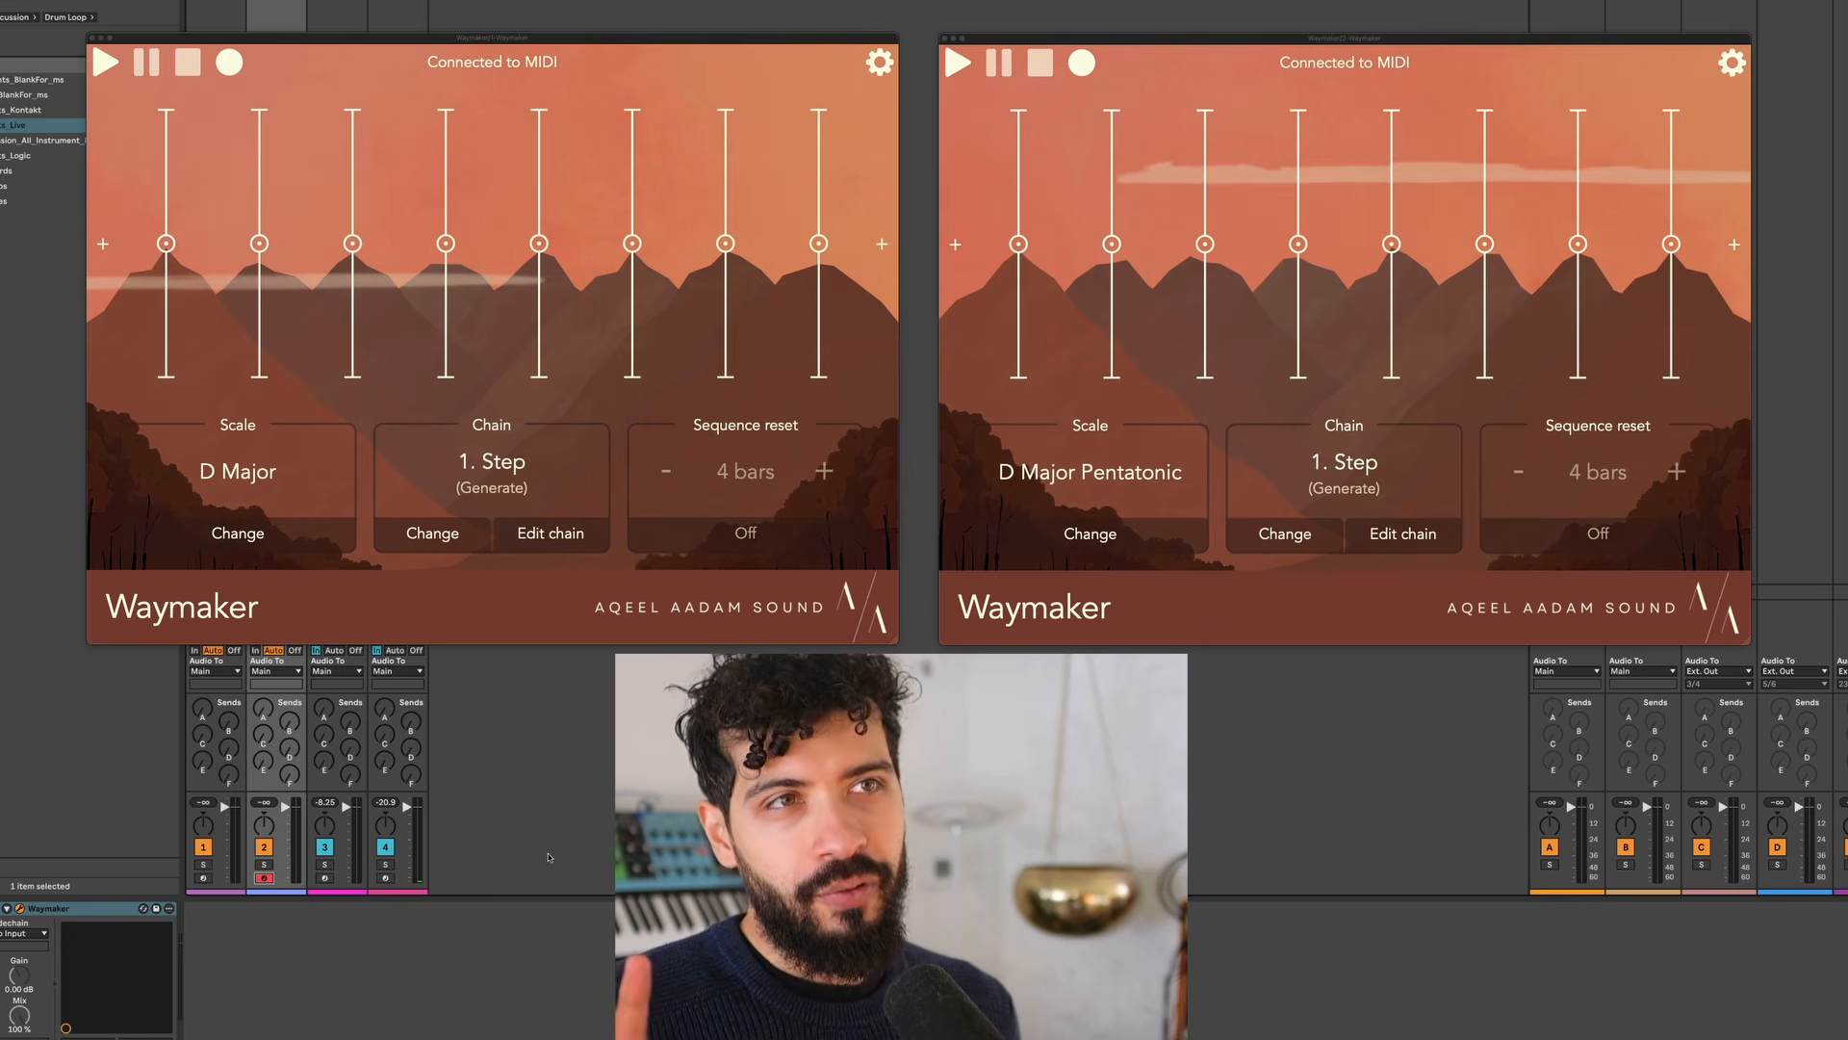
{"action": "left_click", "coordinate": [386, 847]}
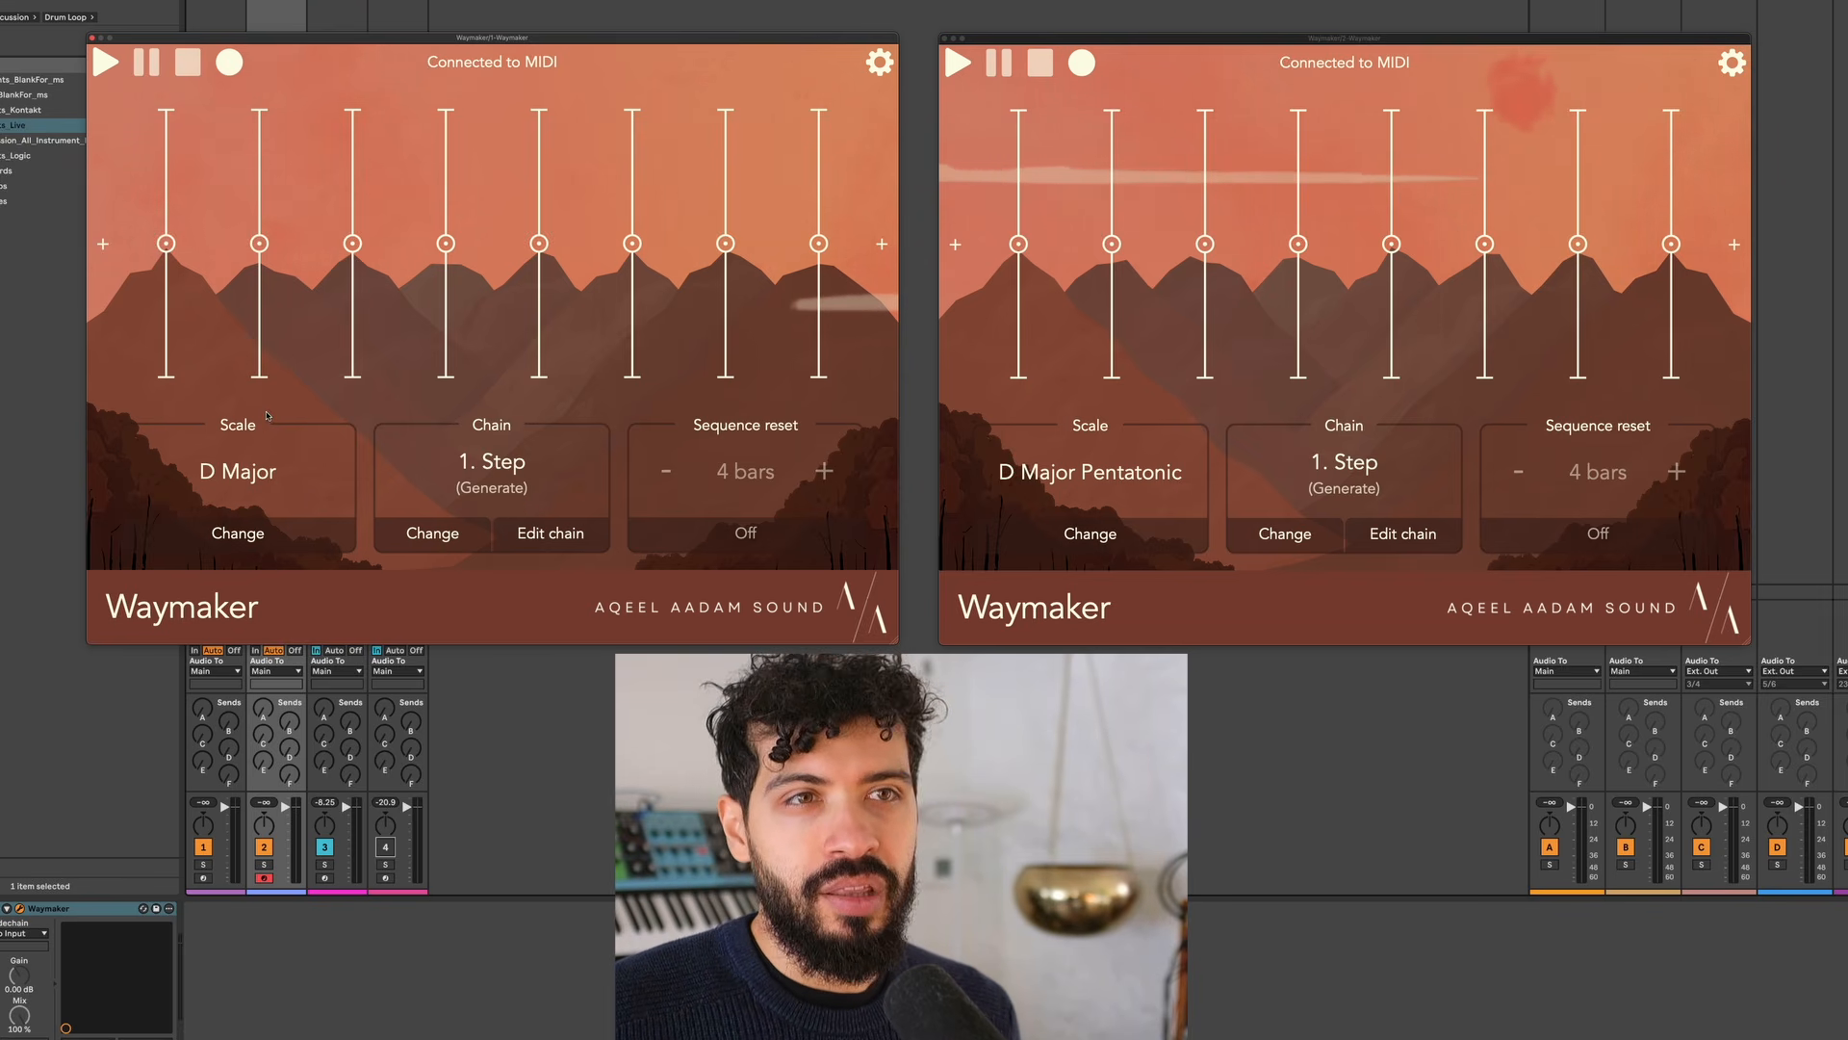
Change the sequencer in the D Major Waymaker instance to Brownian
{"action": "left_click", "coordinate": [456, 537]}
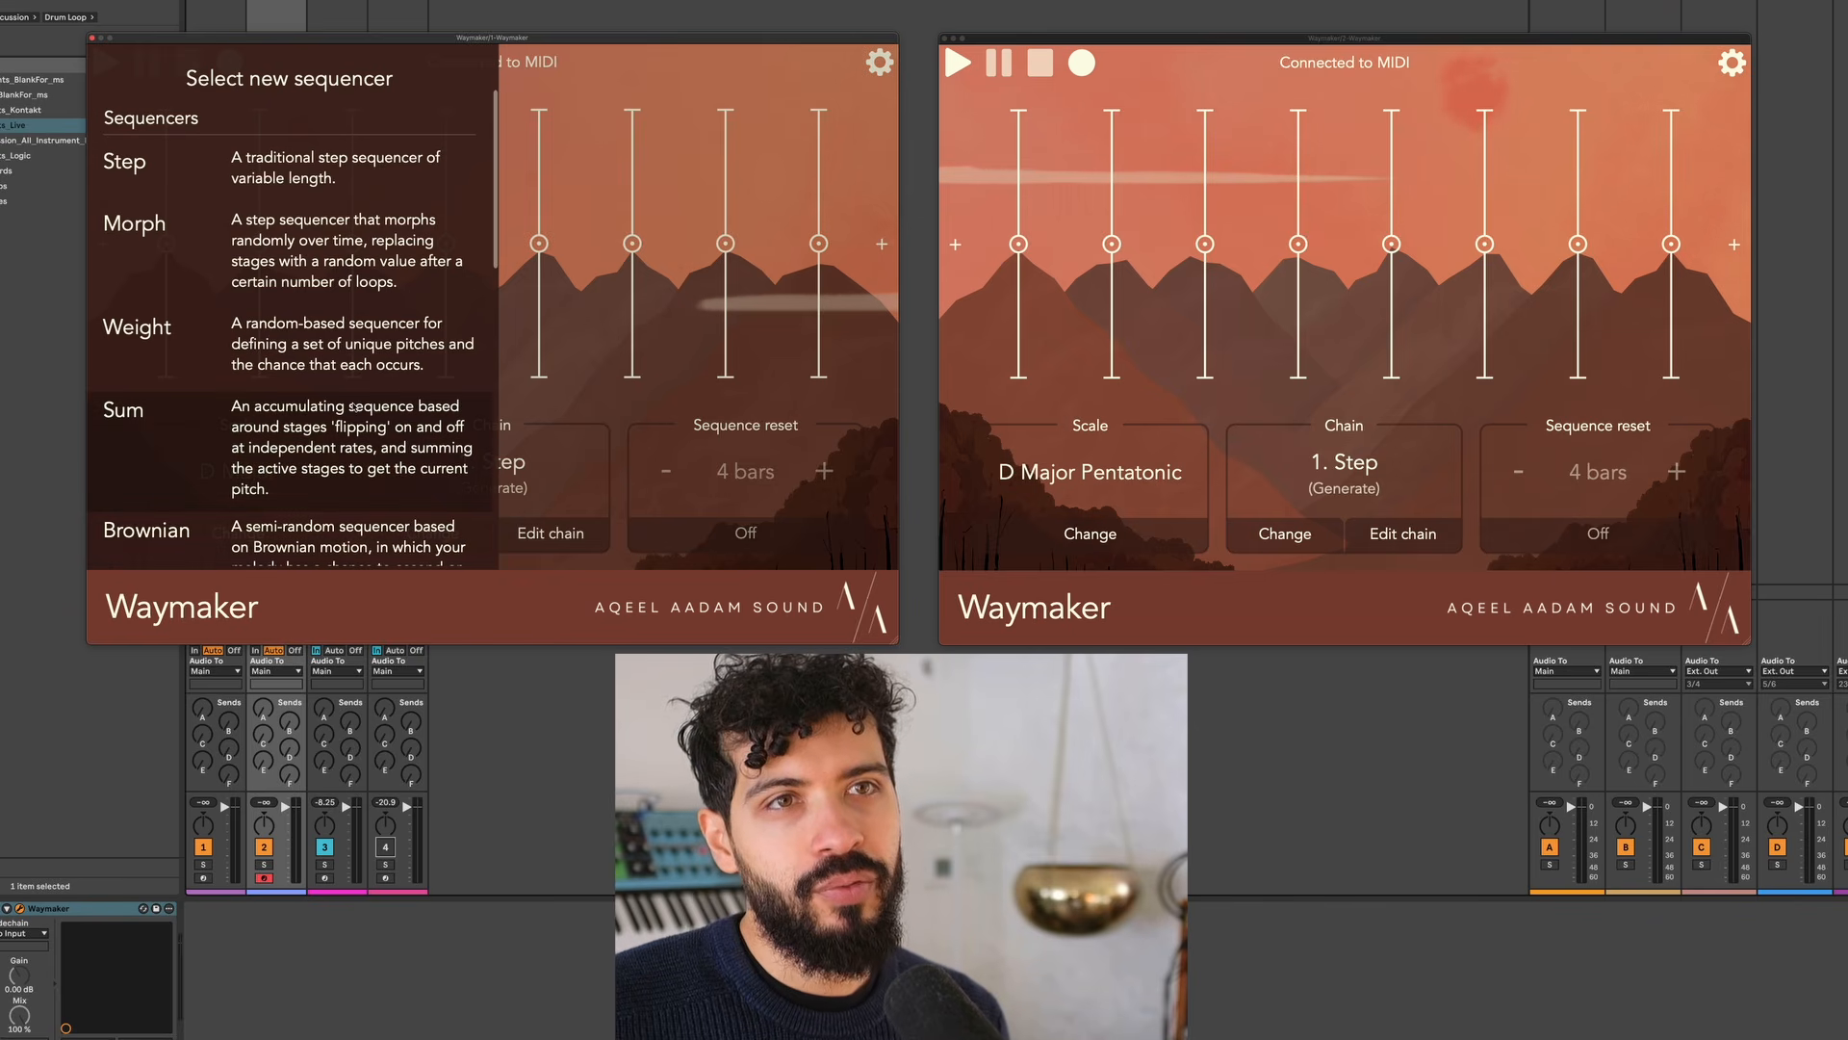
{"action": "scroll", "coordinate": [355, 407], "scroll_direction": "down", "scroll_amount": 4}
{"action": "scroll", "coordinate": [354, 409], "scroll_direction": "up", "scroll_amount": 2}
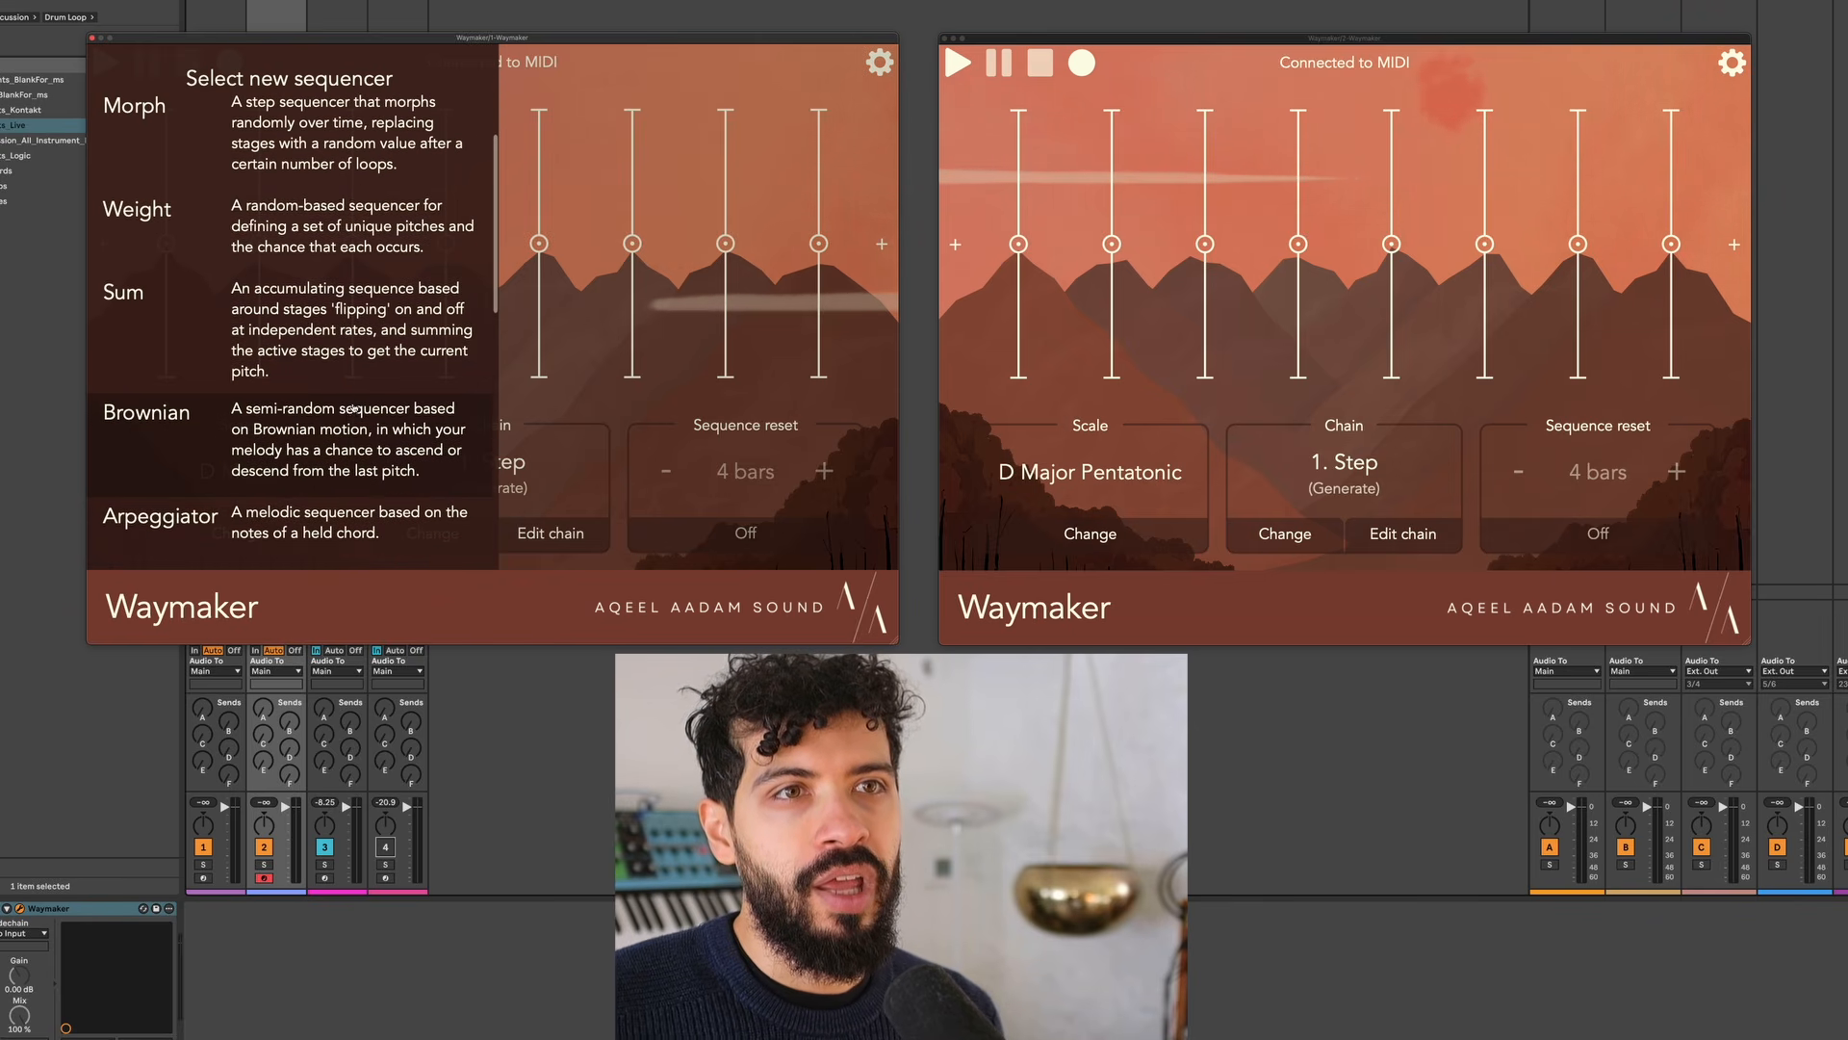
{"action": "left_click", "coordinate": [354, 409]}
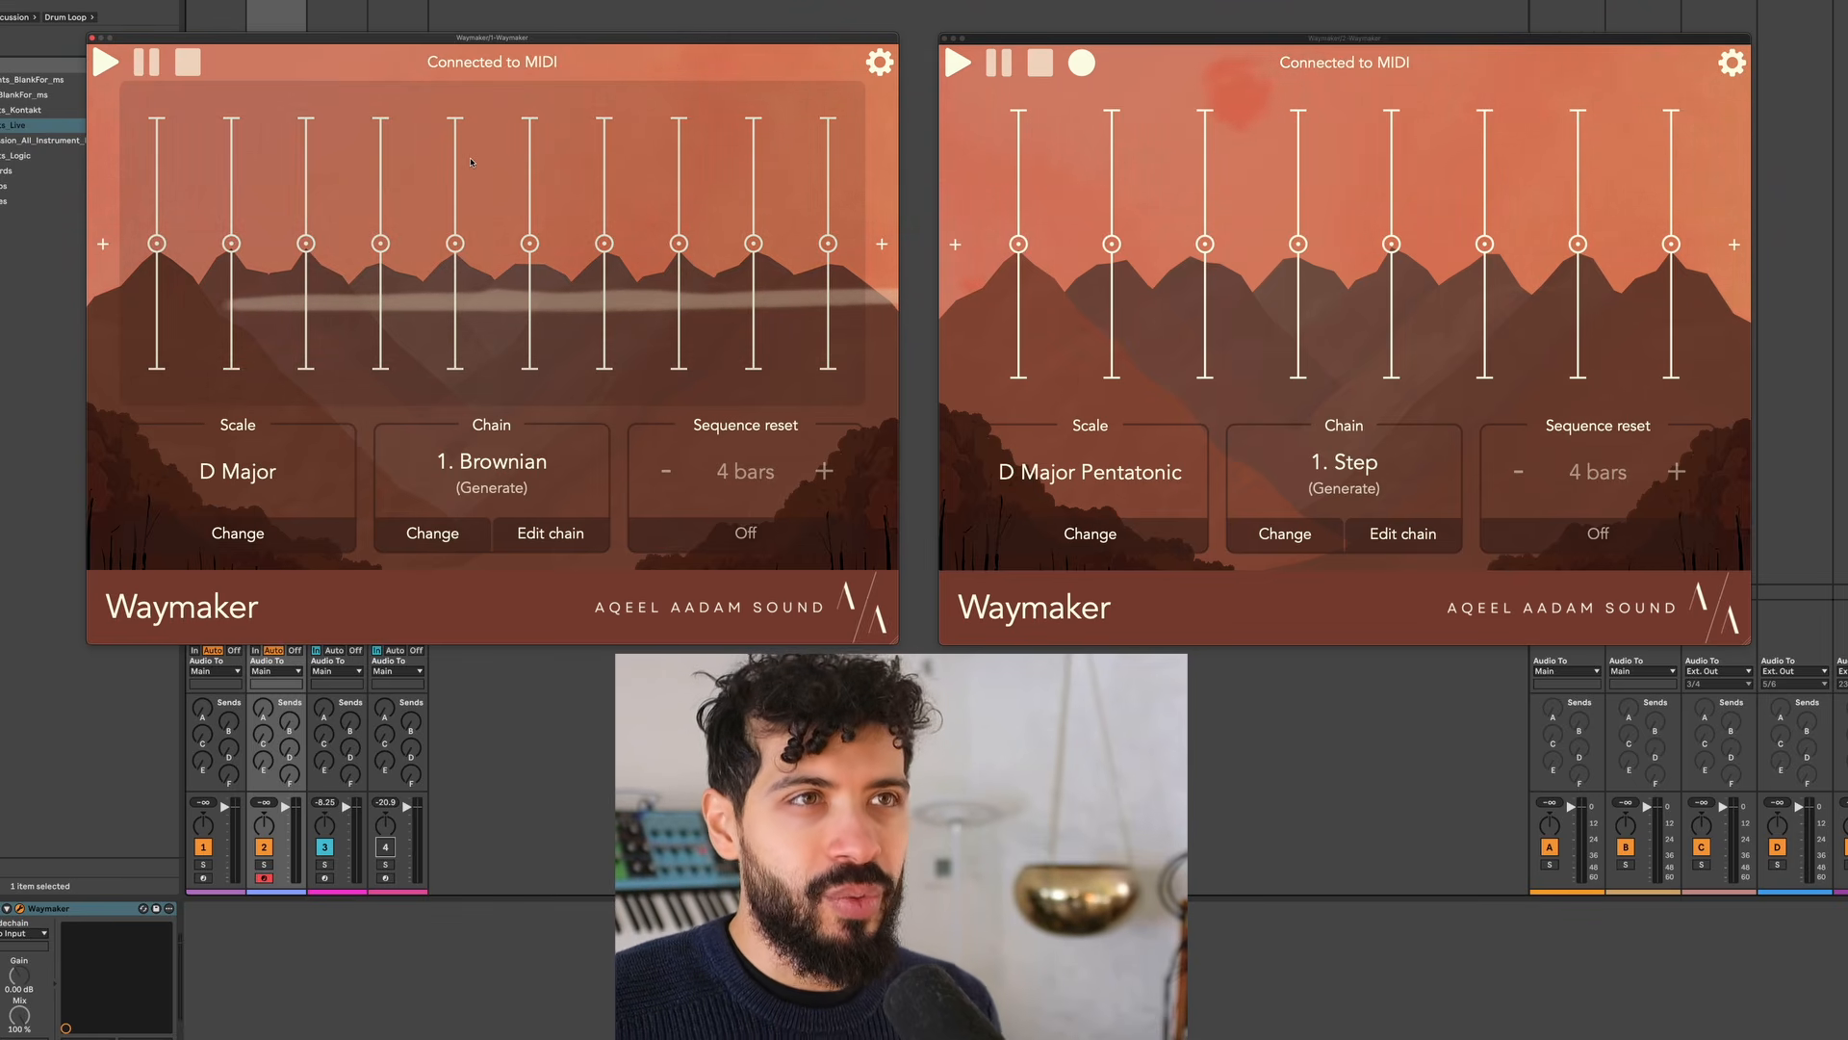
Set the Brownian sequencer to advance every half note and its up step to 4th
{"action": "left_click", "coordinate": [479, 228]}
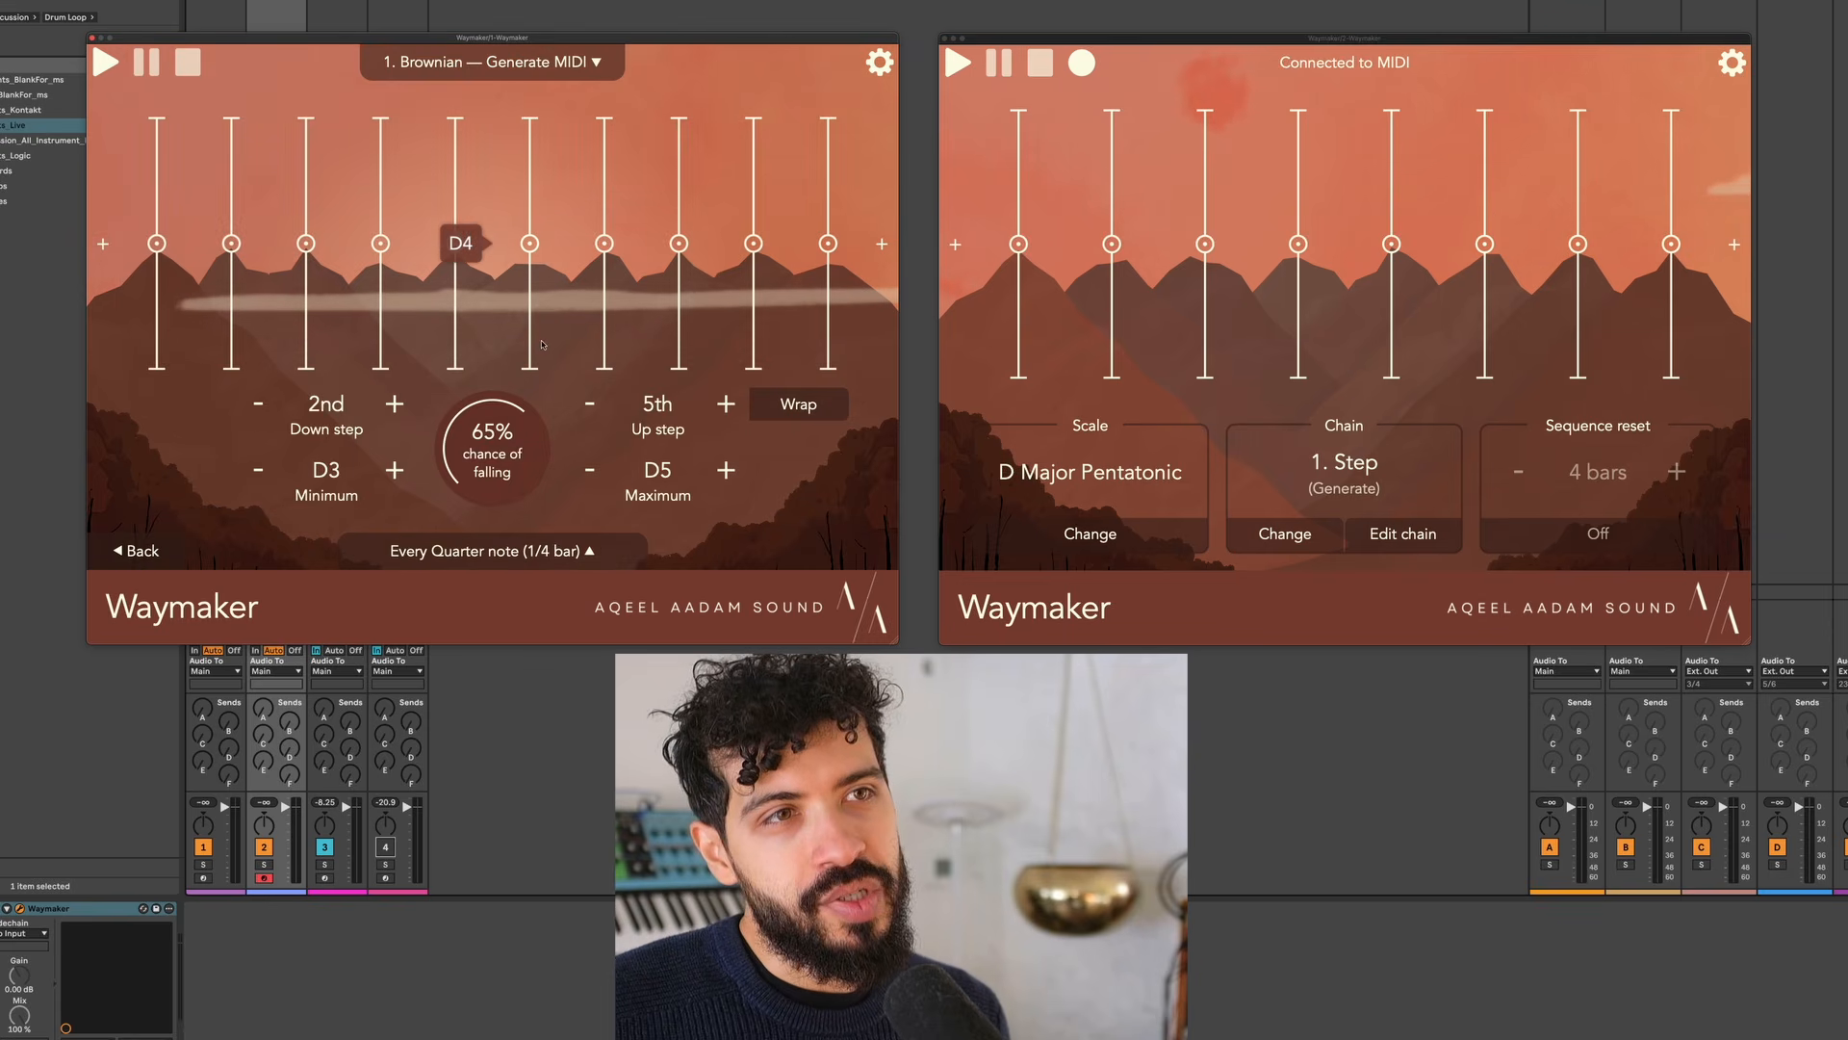
{"action": "left_click", "coordinate": [557, 550]}
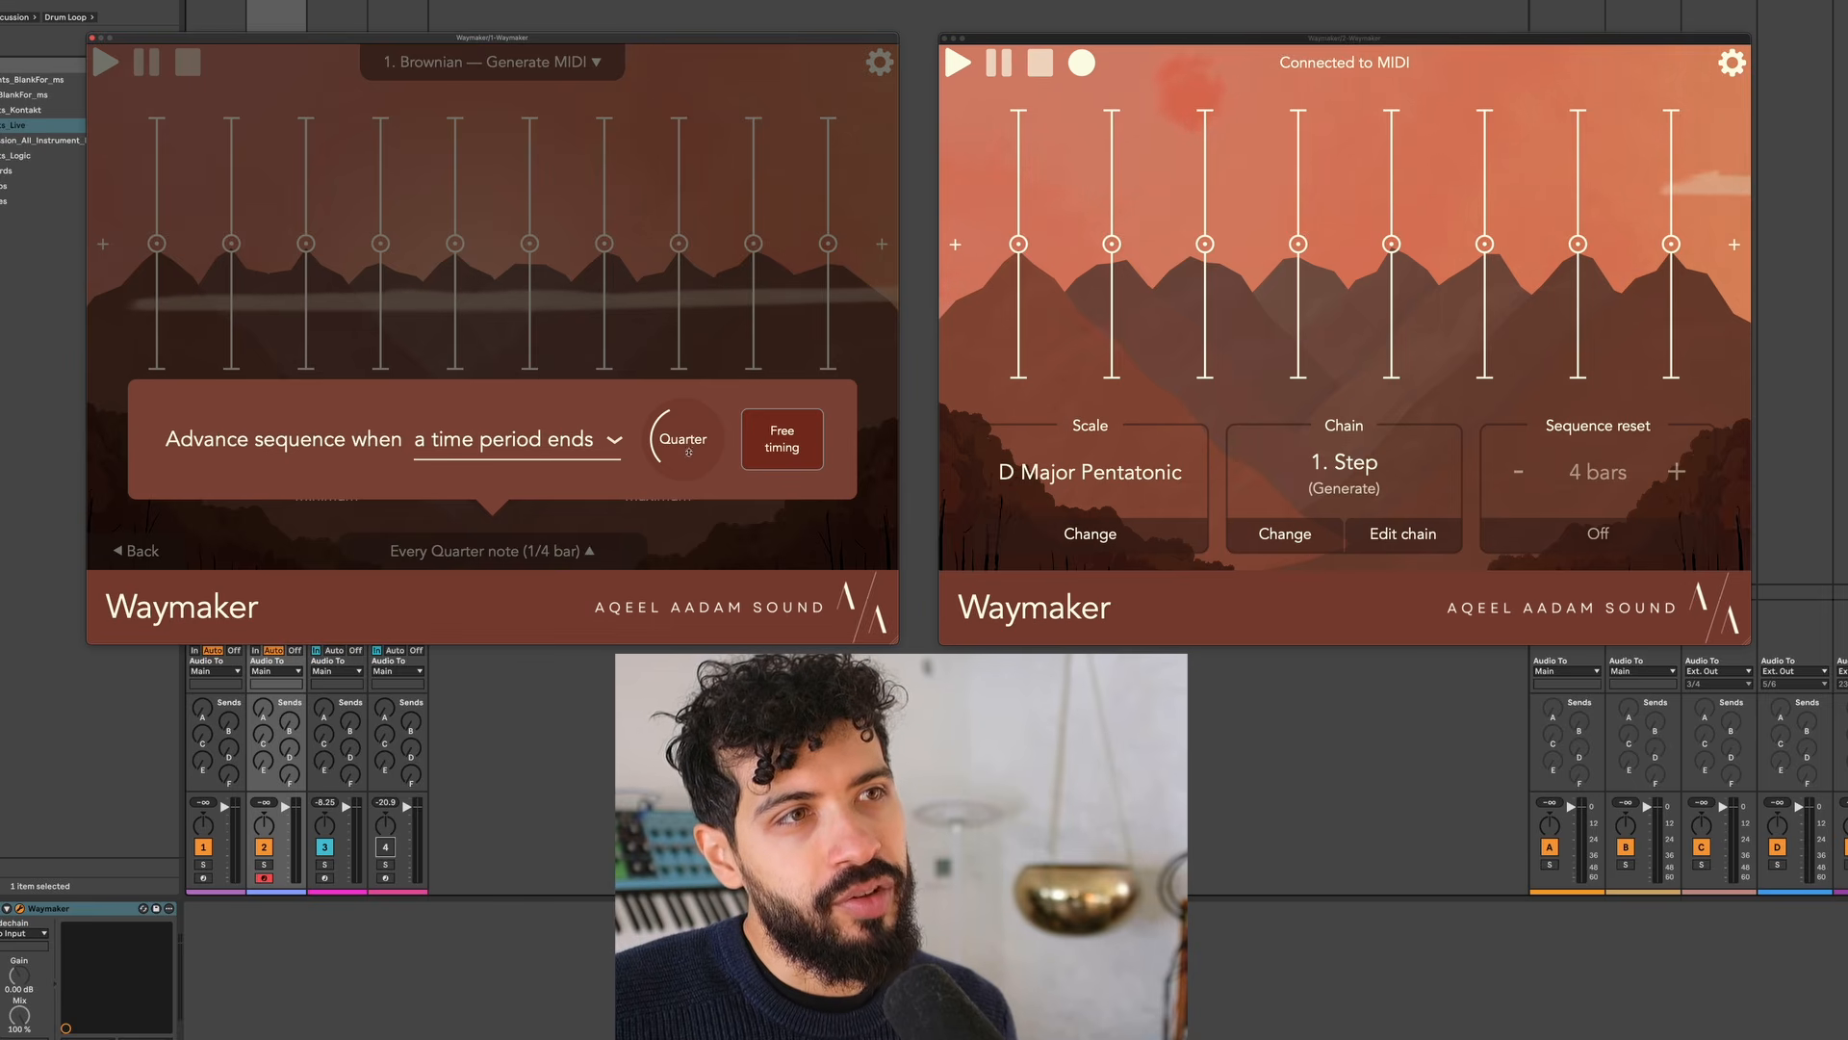
{"action": "left_click_drag", "start_coordinate": [693, 452], "coordinate": [699, 421]}
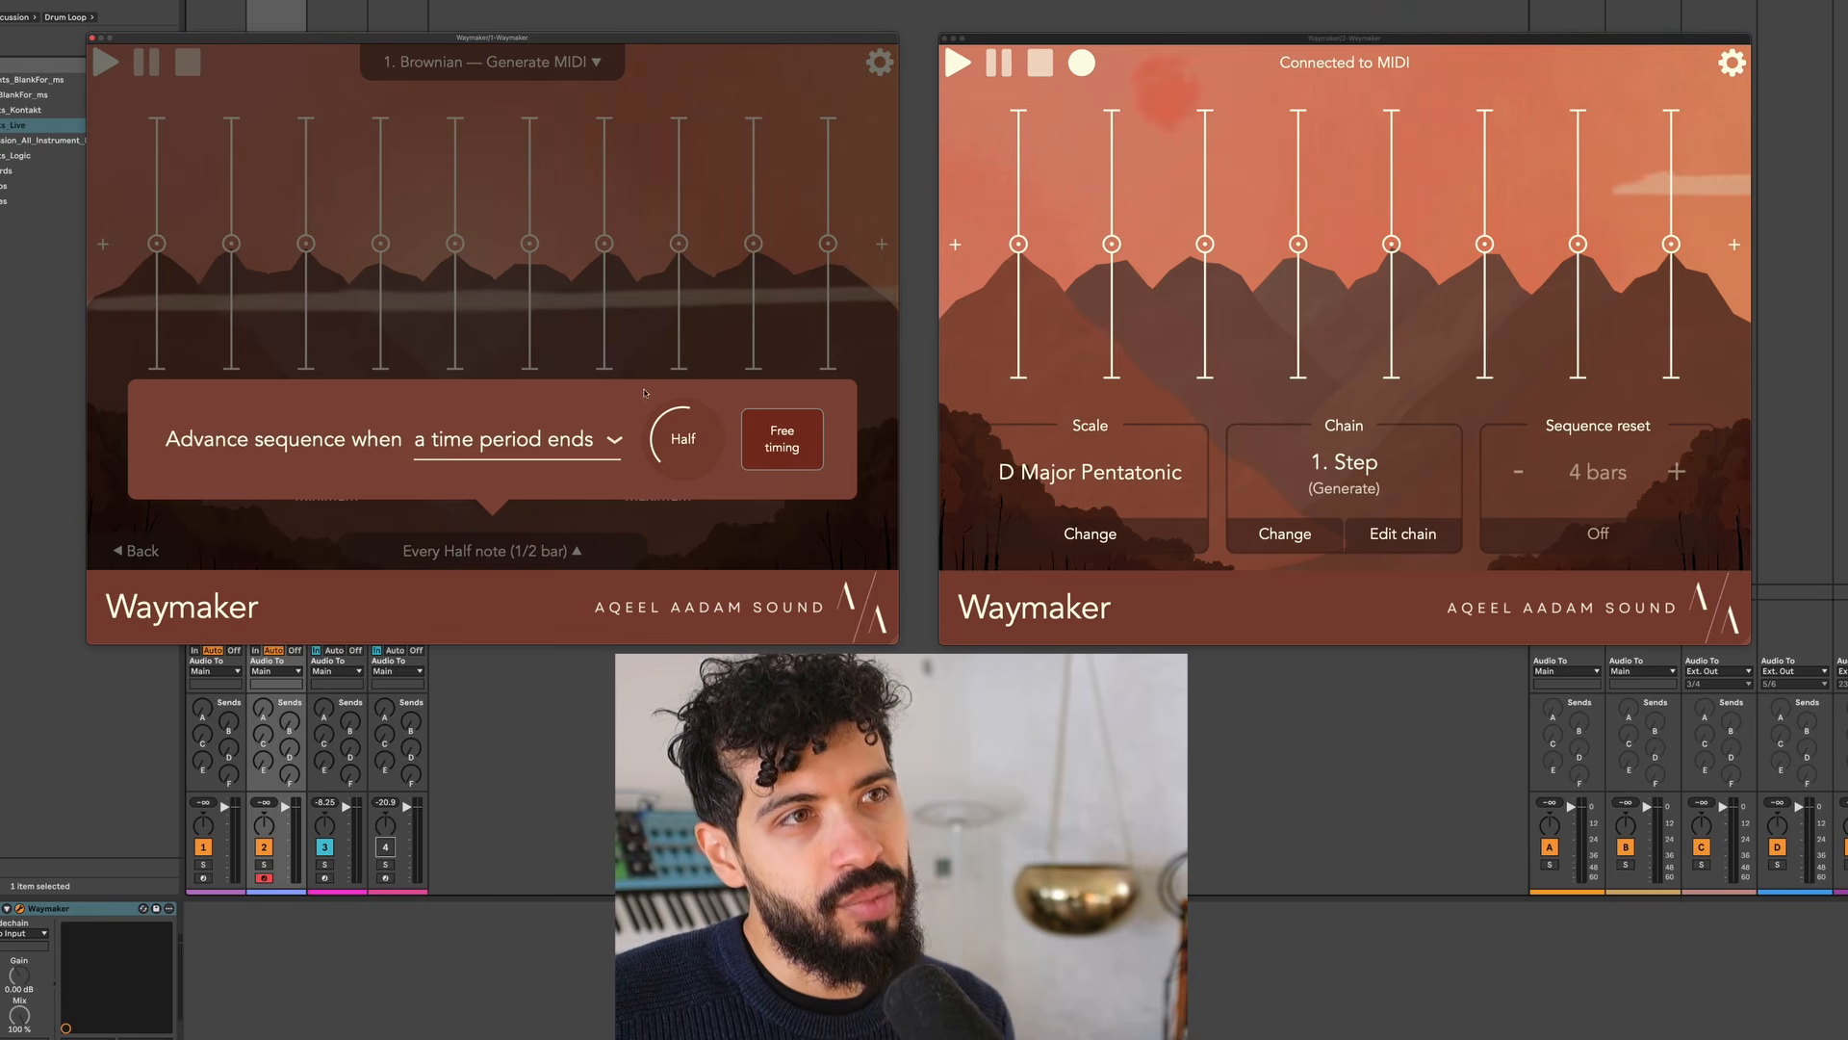
{"action": "left_click", "coordinate": [641, 379]}
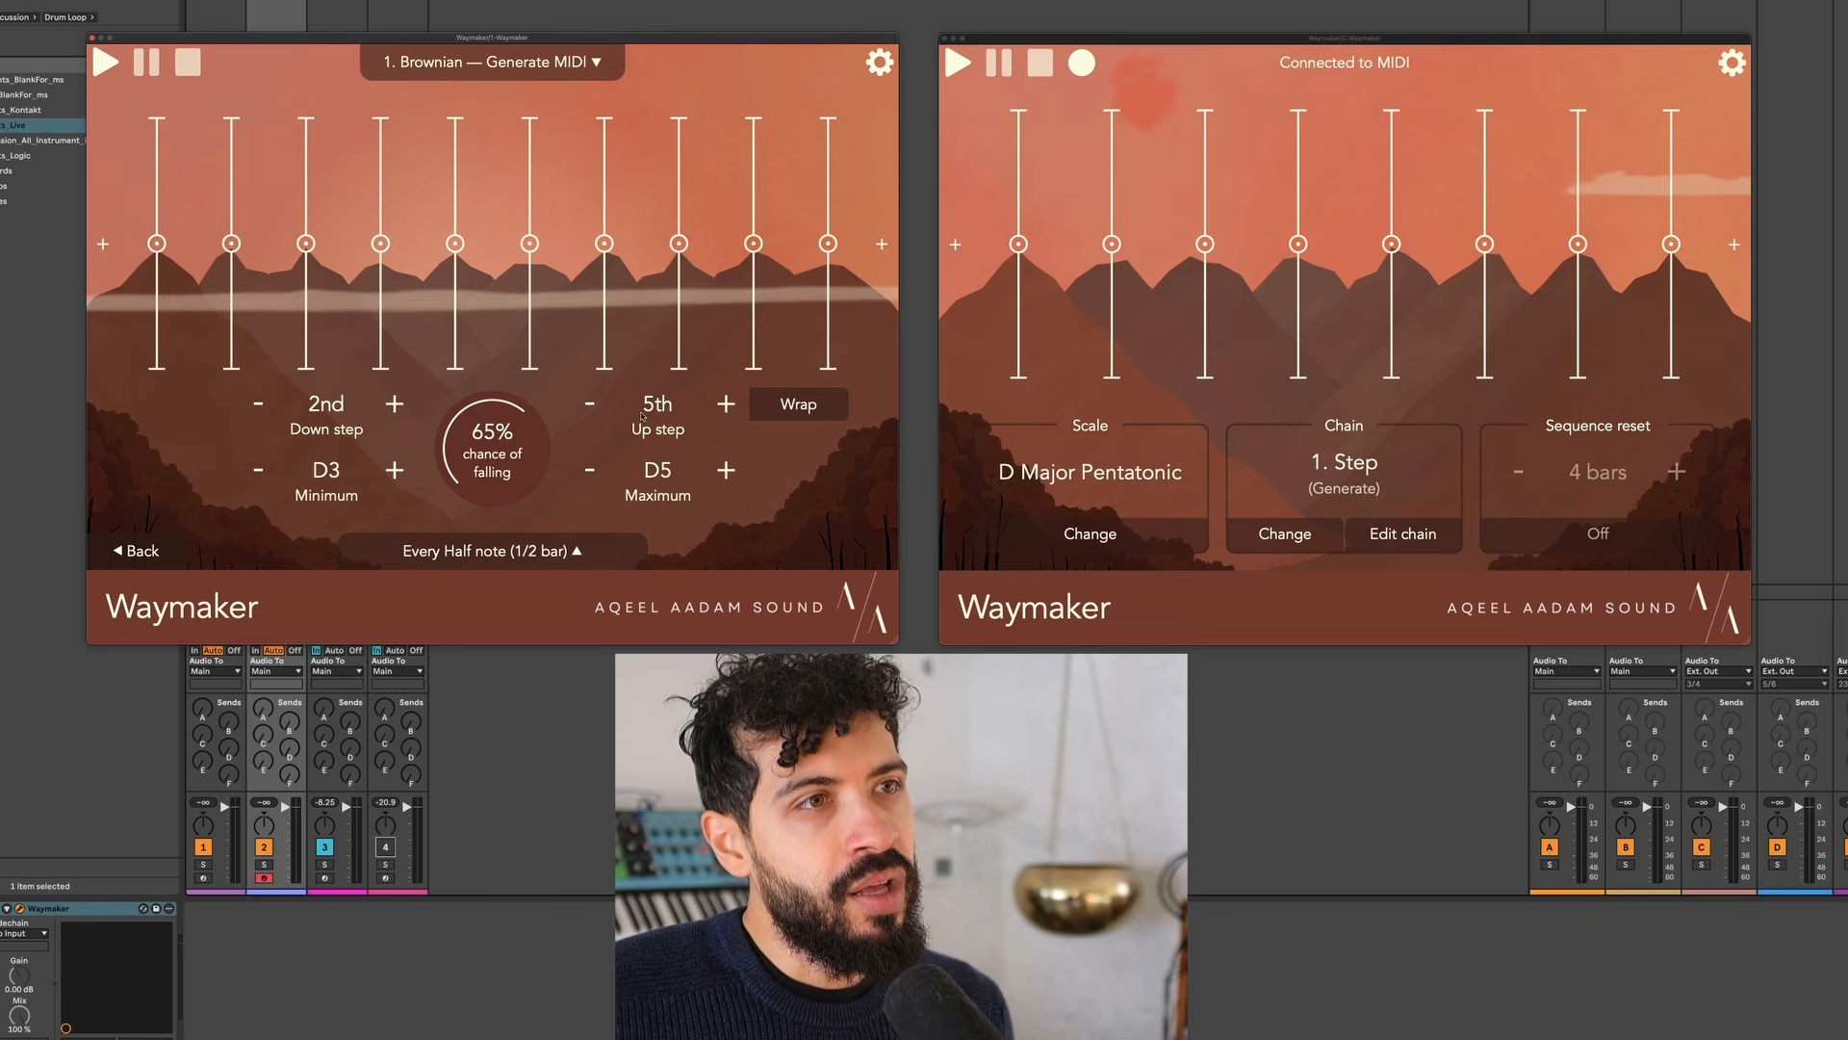
{"action": "left_click", "coordinate": [591, 405]}
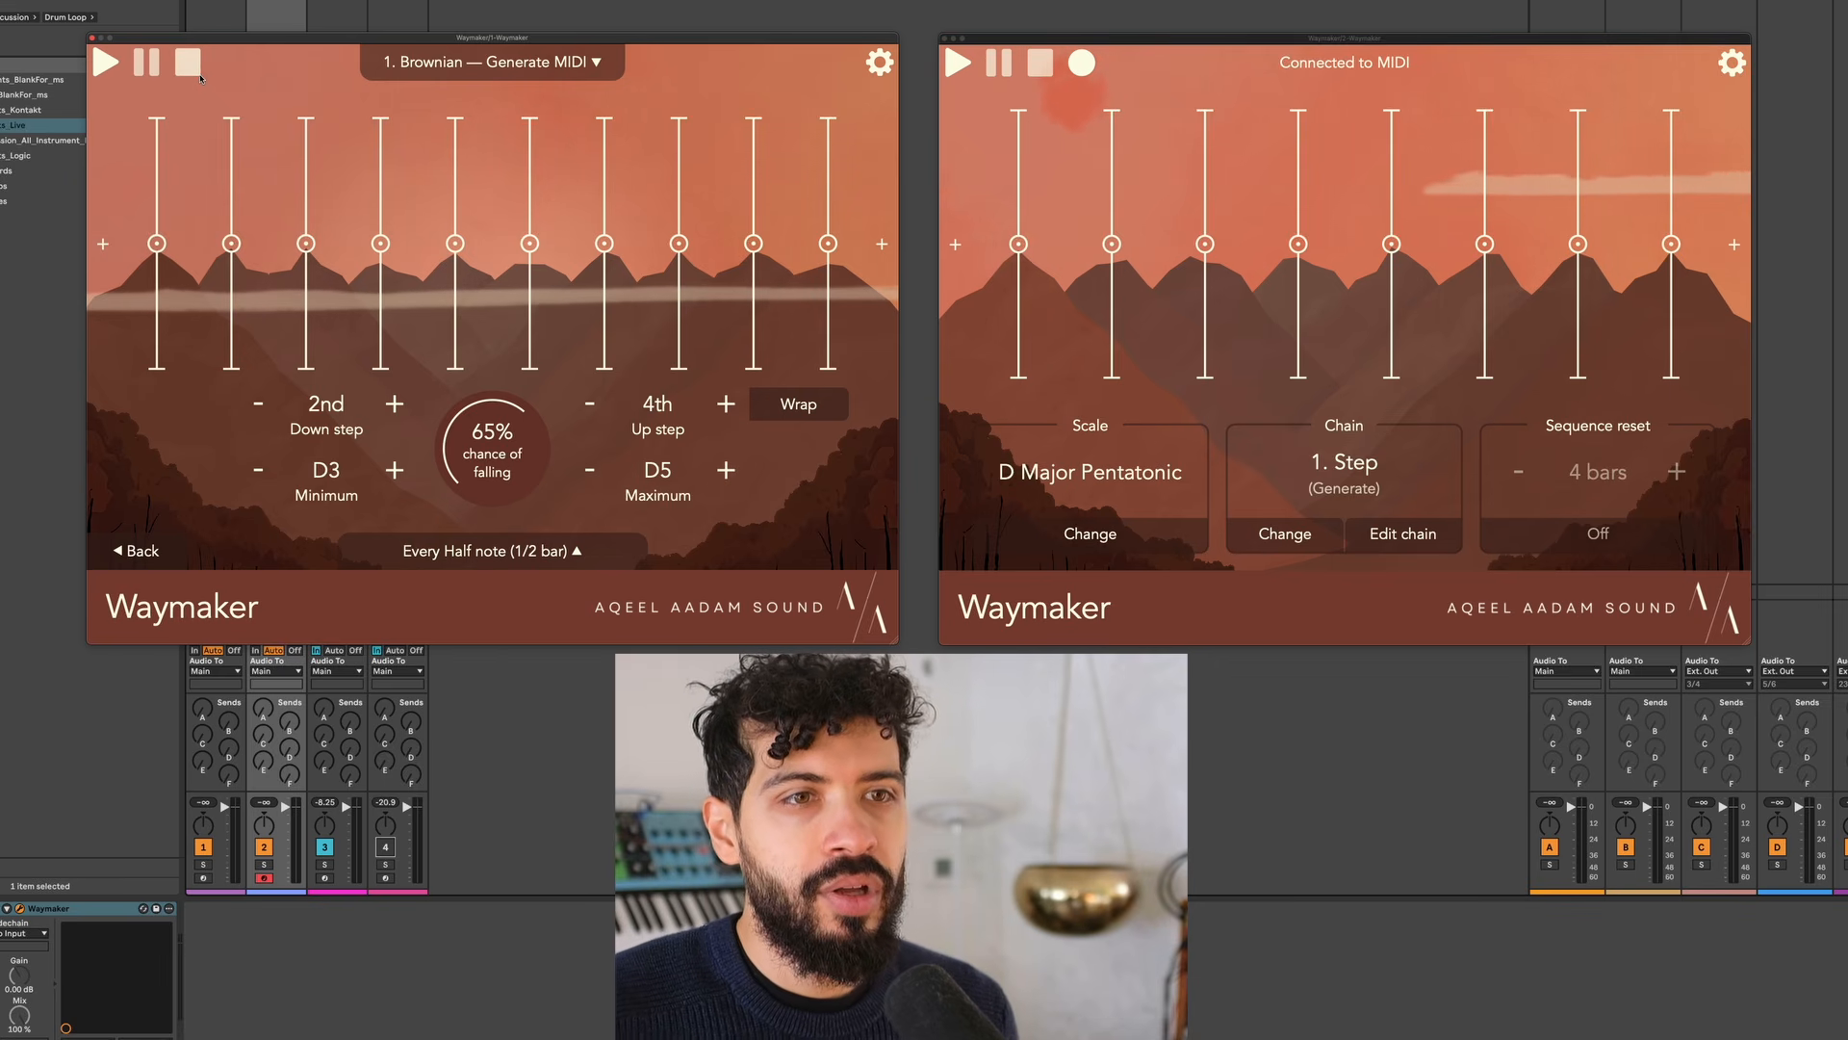
Set the Brownian sequencer's generated octave to 3 and audition the sequence
{"action": "key", "text": "space"}
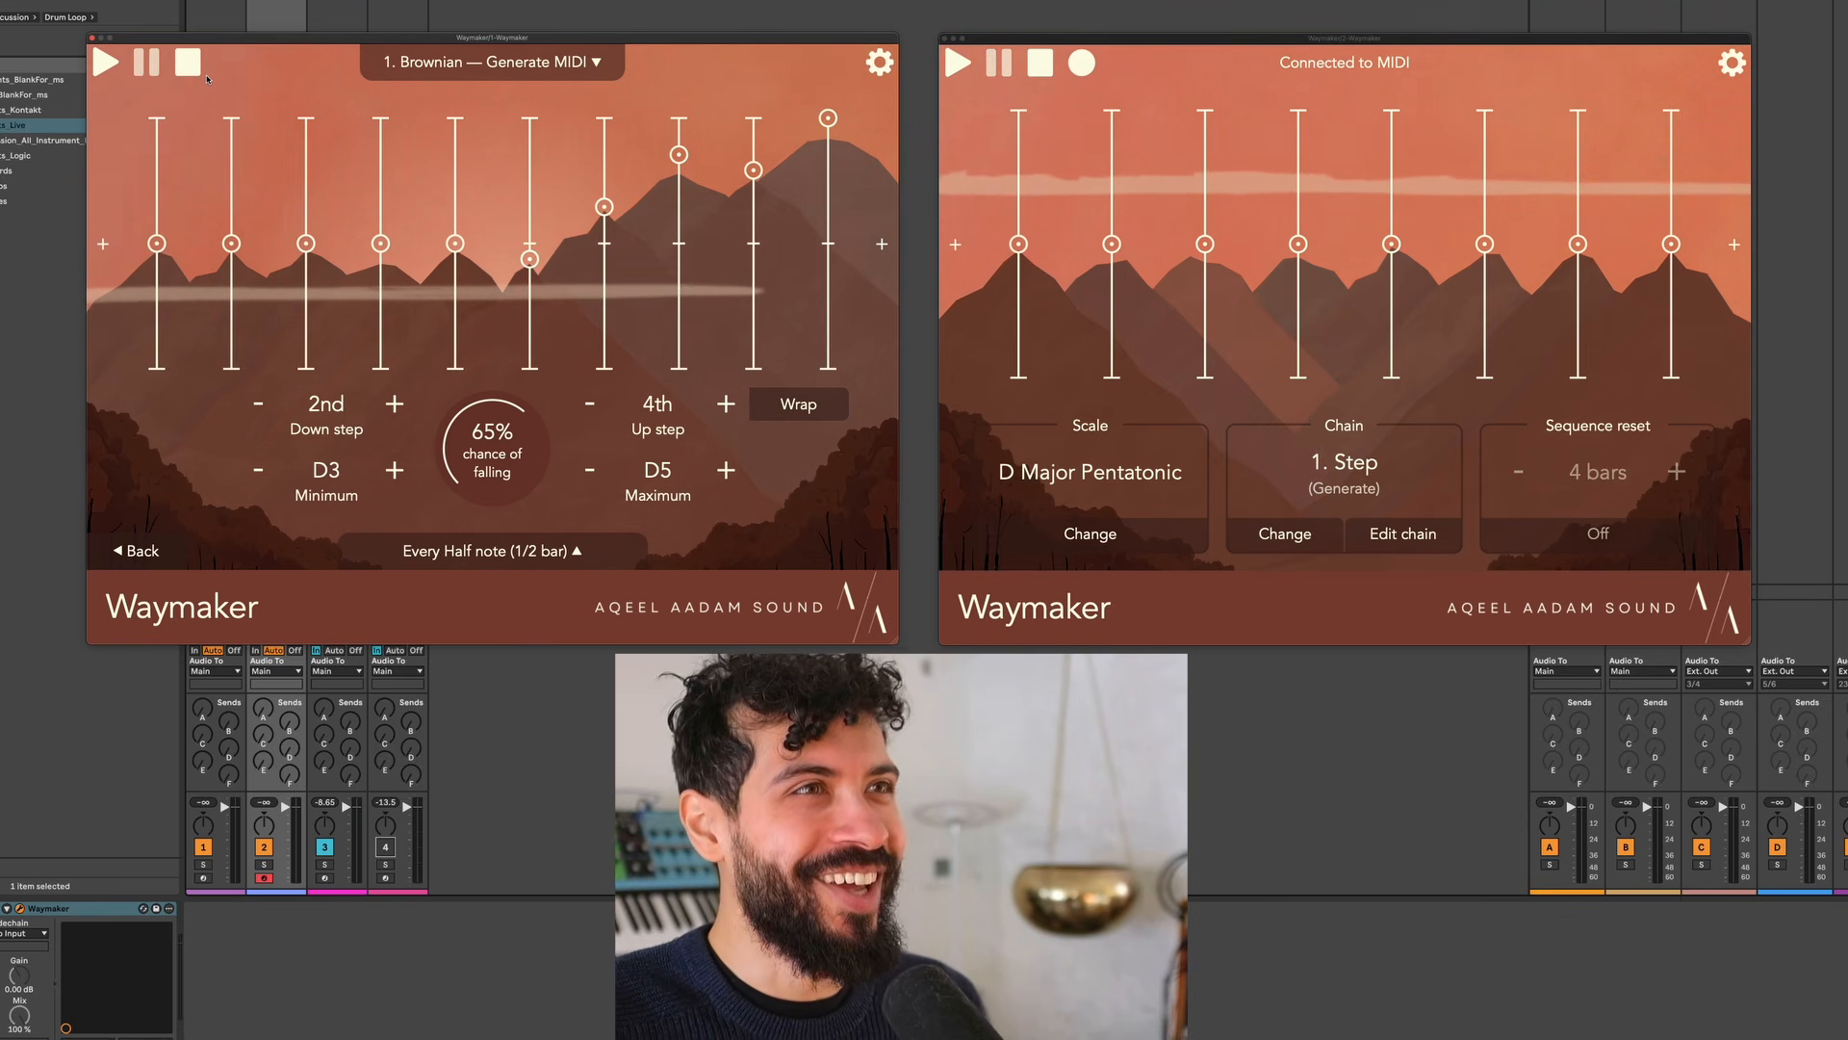
{"action": "left_click", "coordinate": [420, 76]}
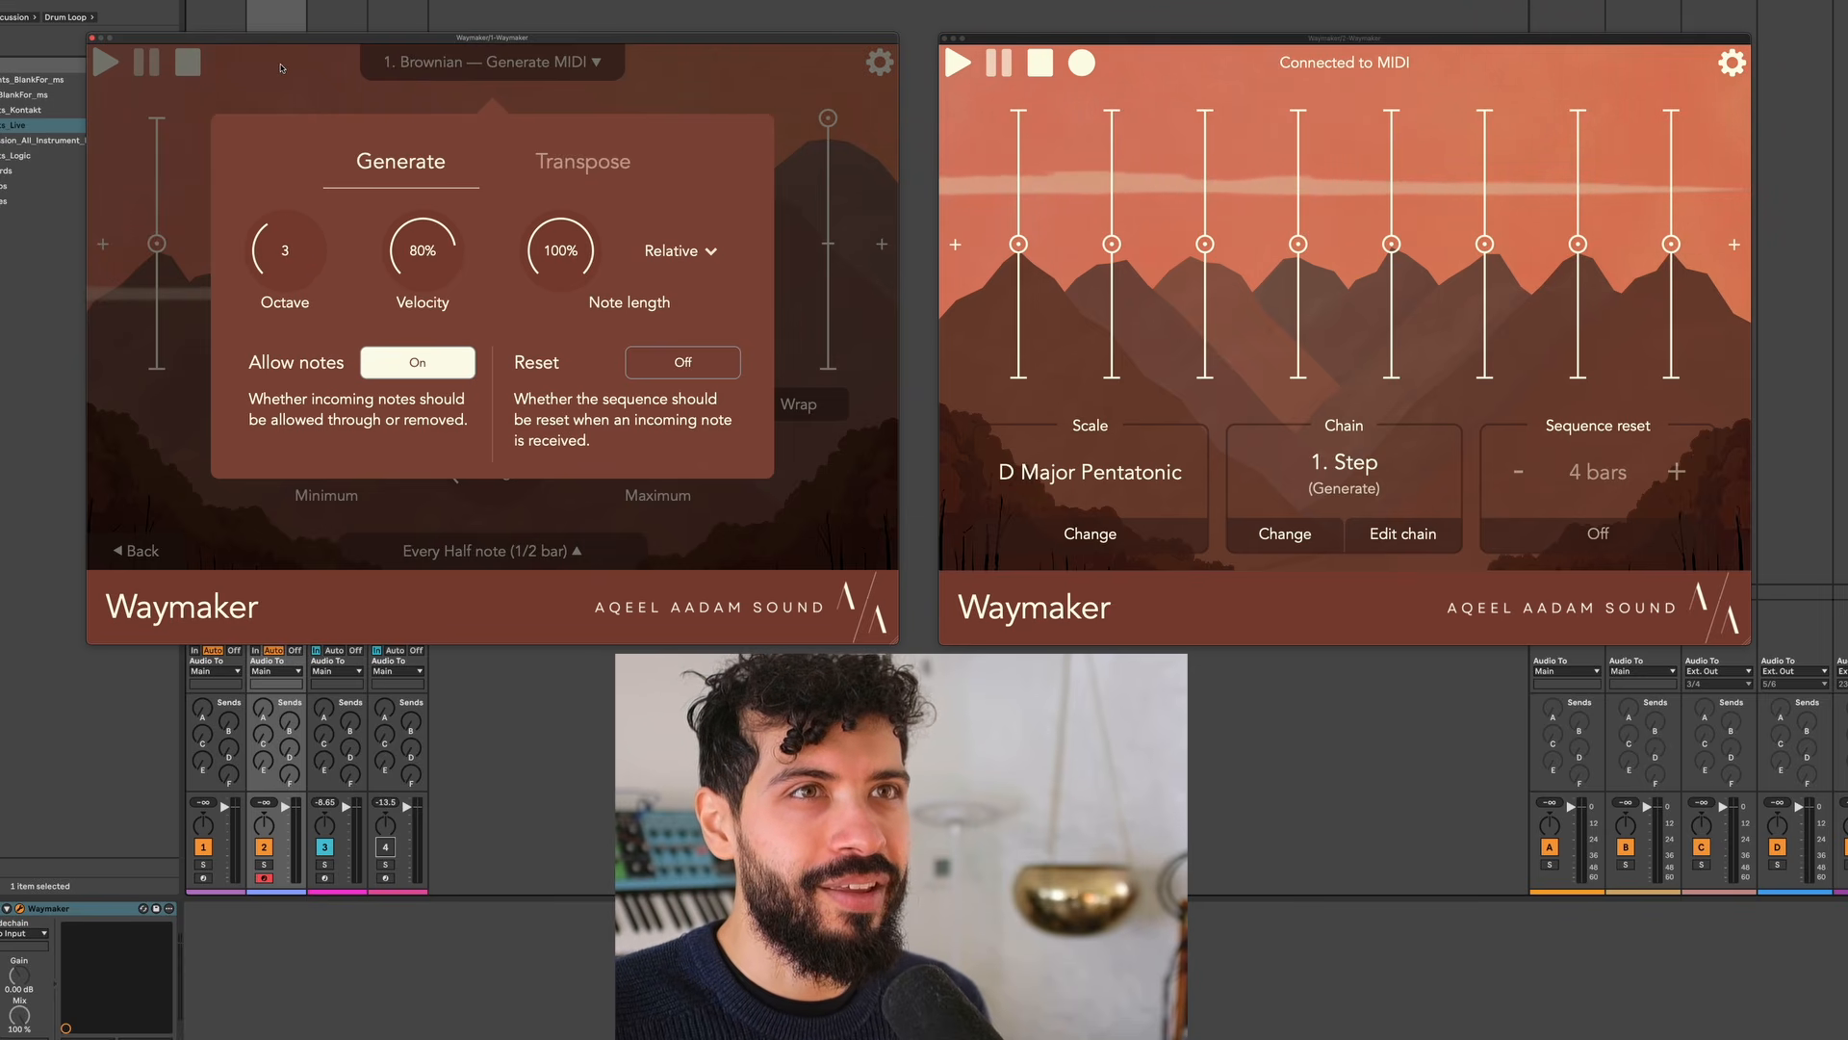
{"action": "left_click", "coordinate": [281, 67]}
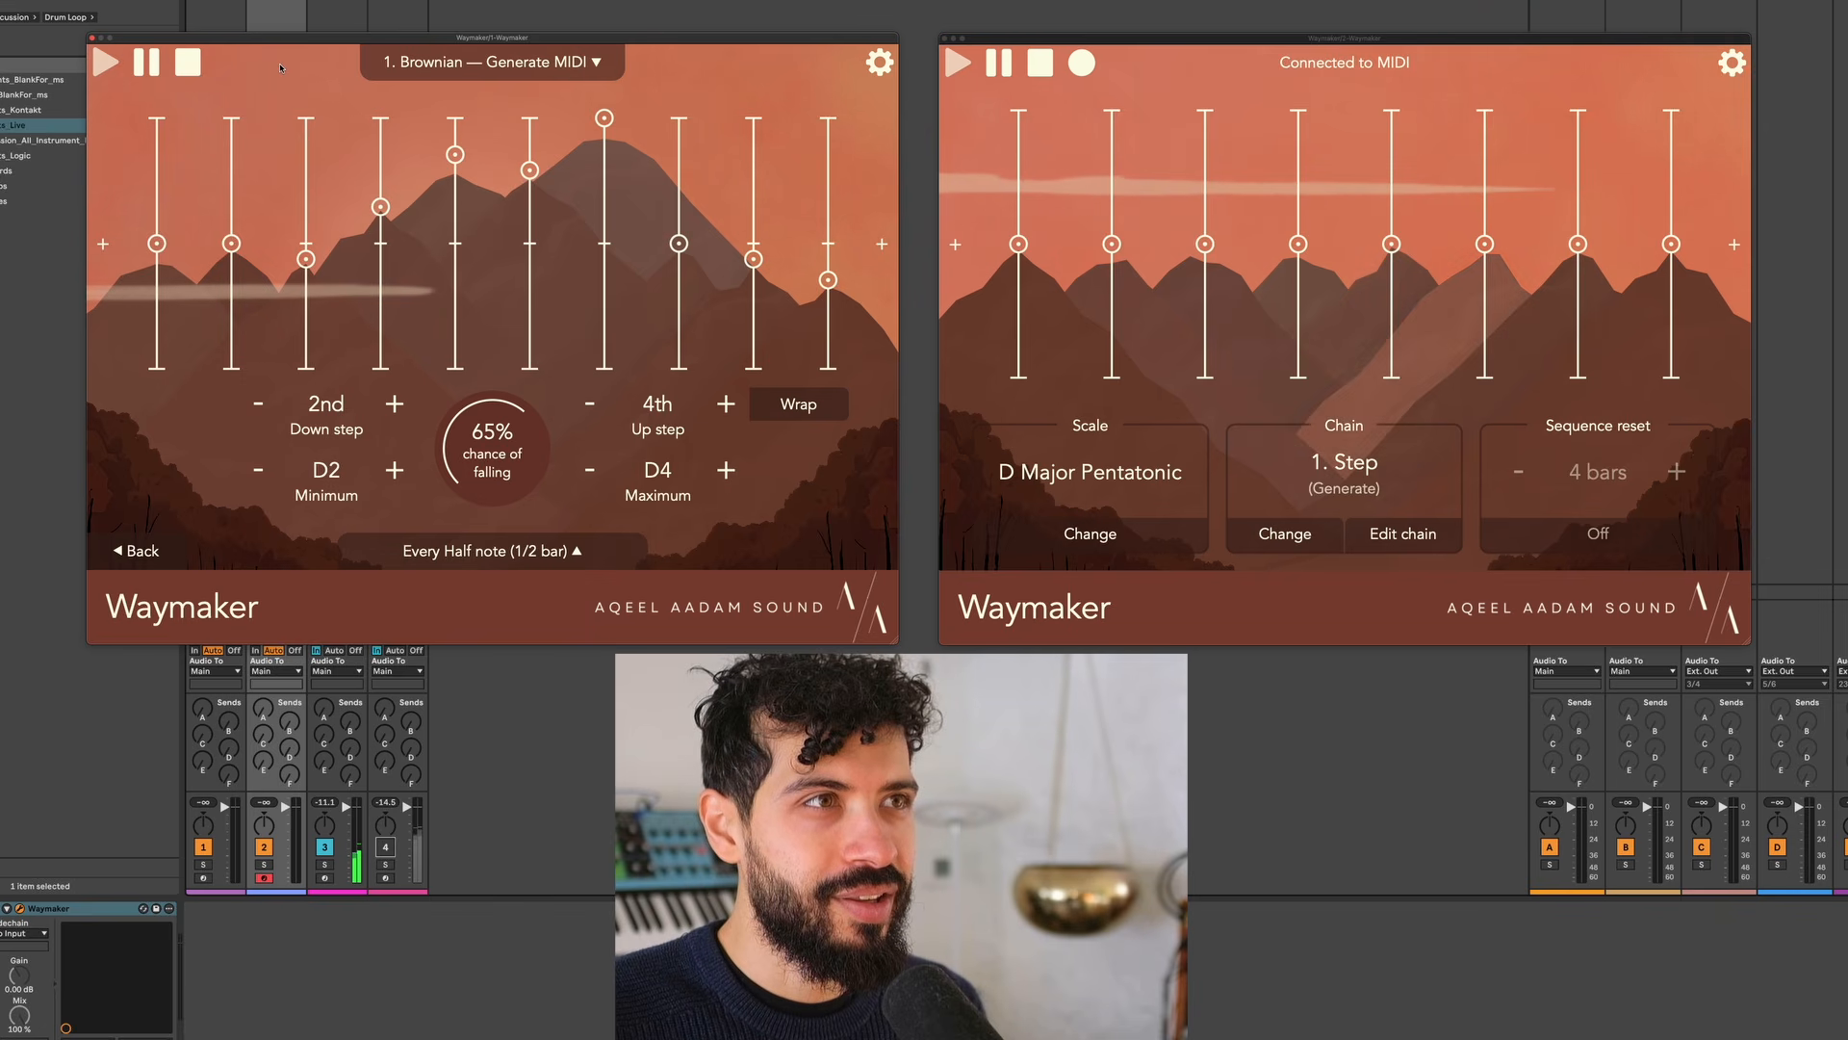
{"action": "key", "text": "space"}
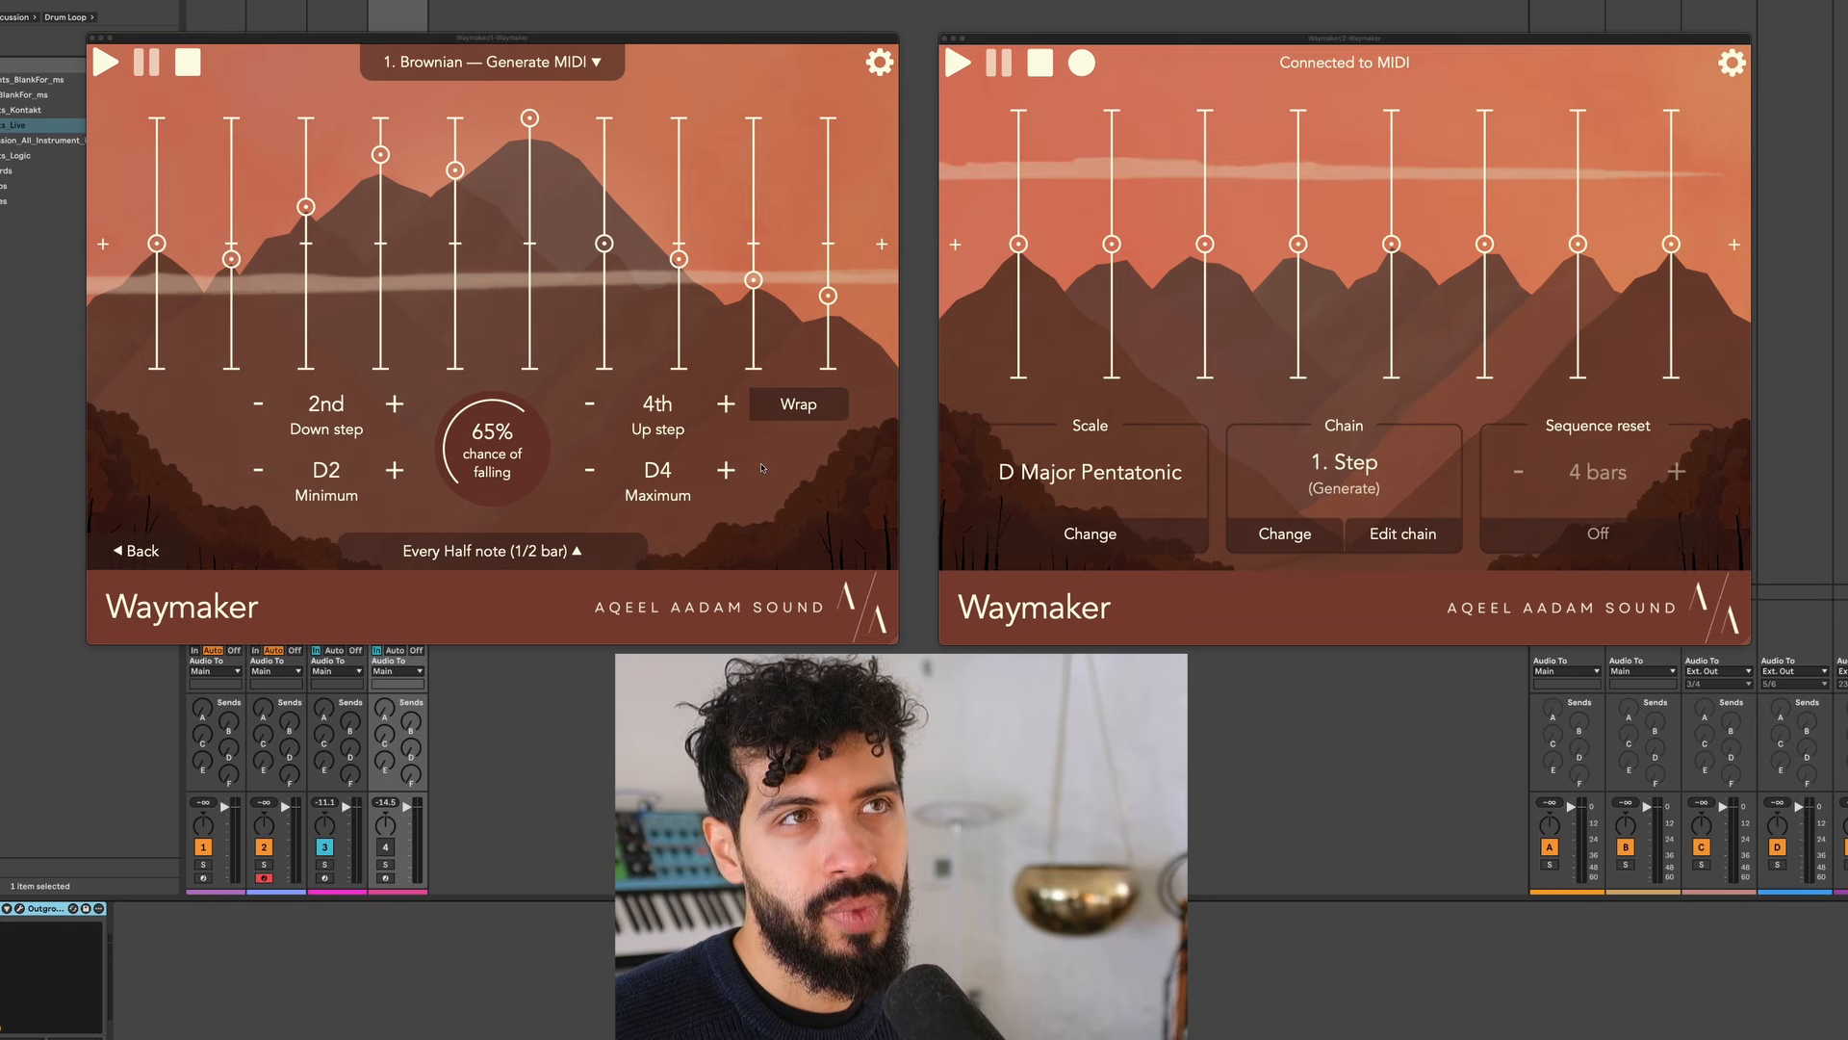
Route track 2's MIDI input from the Waymaker plugin output on 1-Waymaker, with monitoring set to In
{"action": "left_click", "coordinate": [144, 550]}
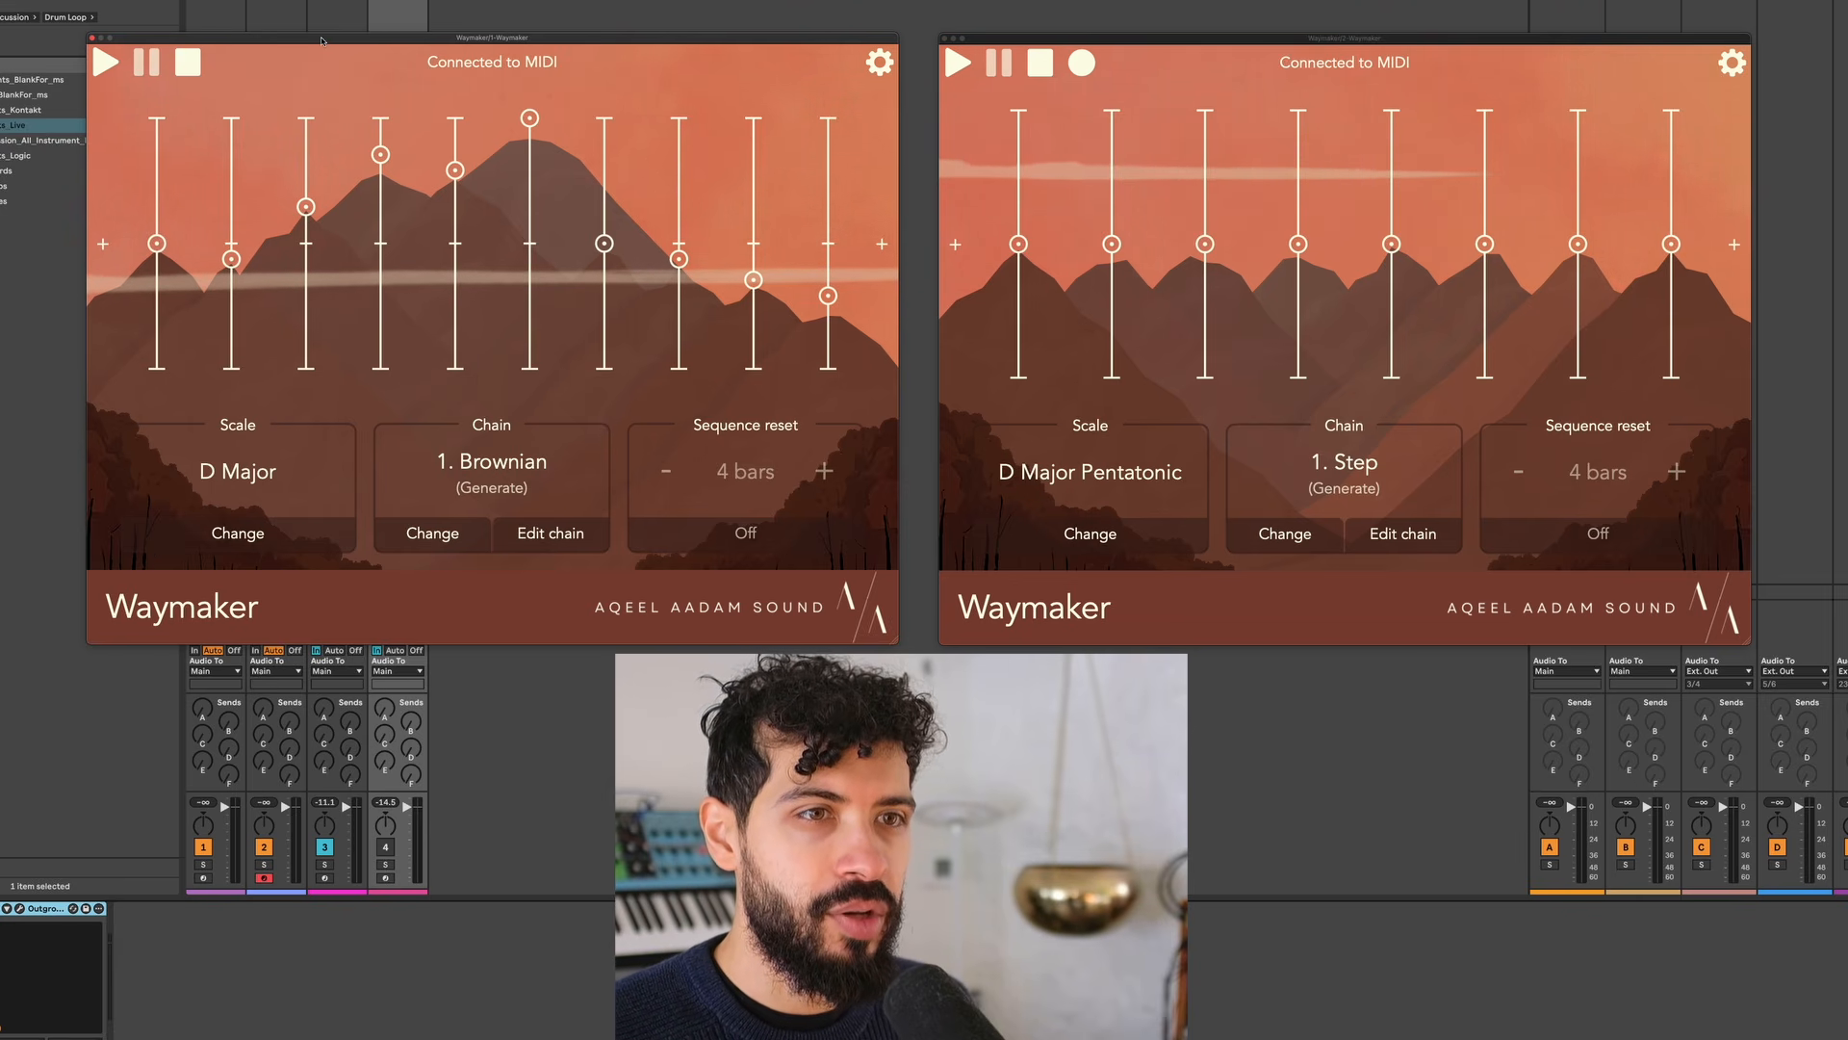
{"action": "left_click_drag", "start_coordinate": [321, 40], "coordinate": [322, 0]}
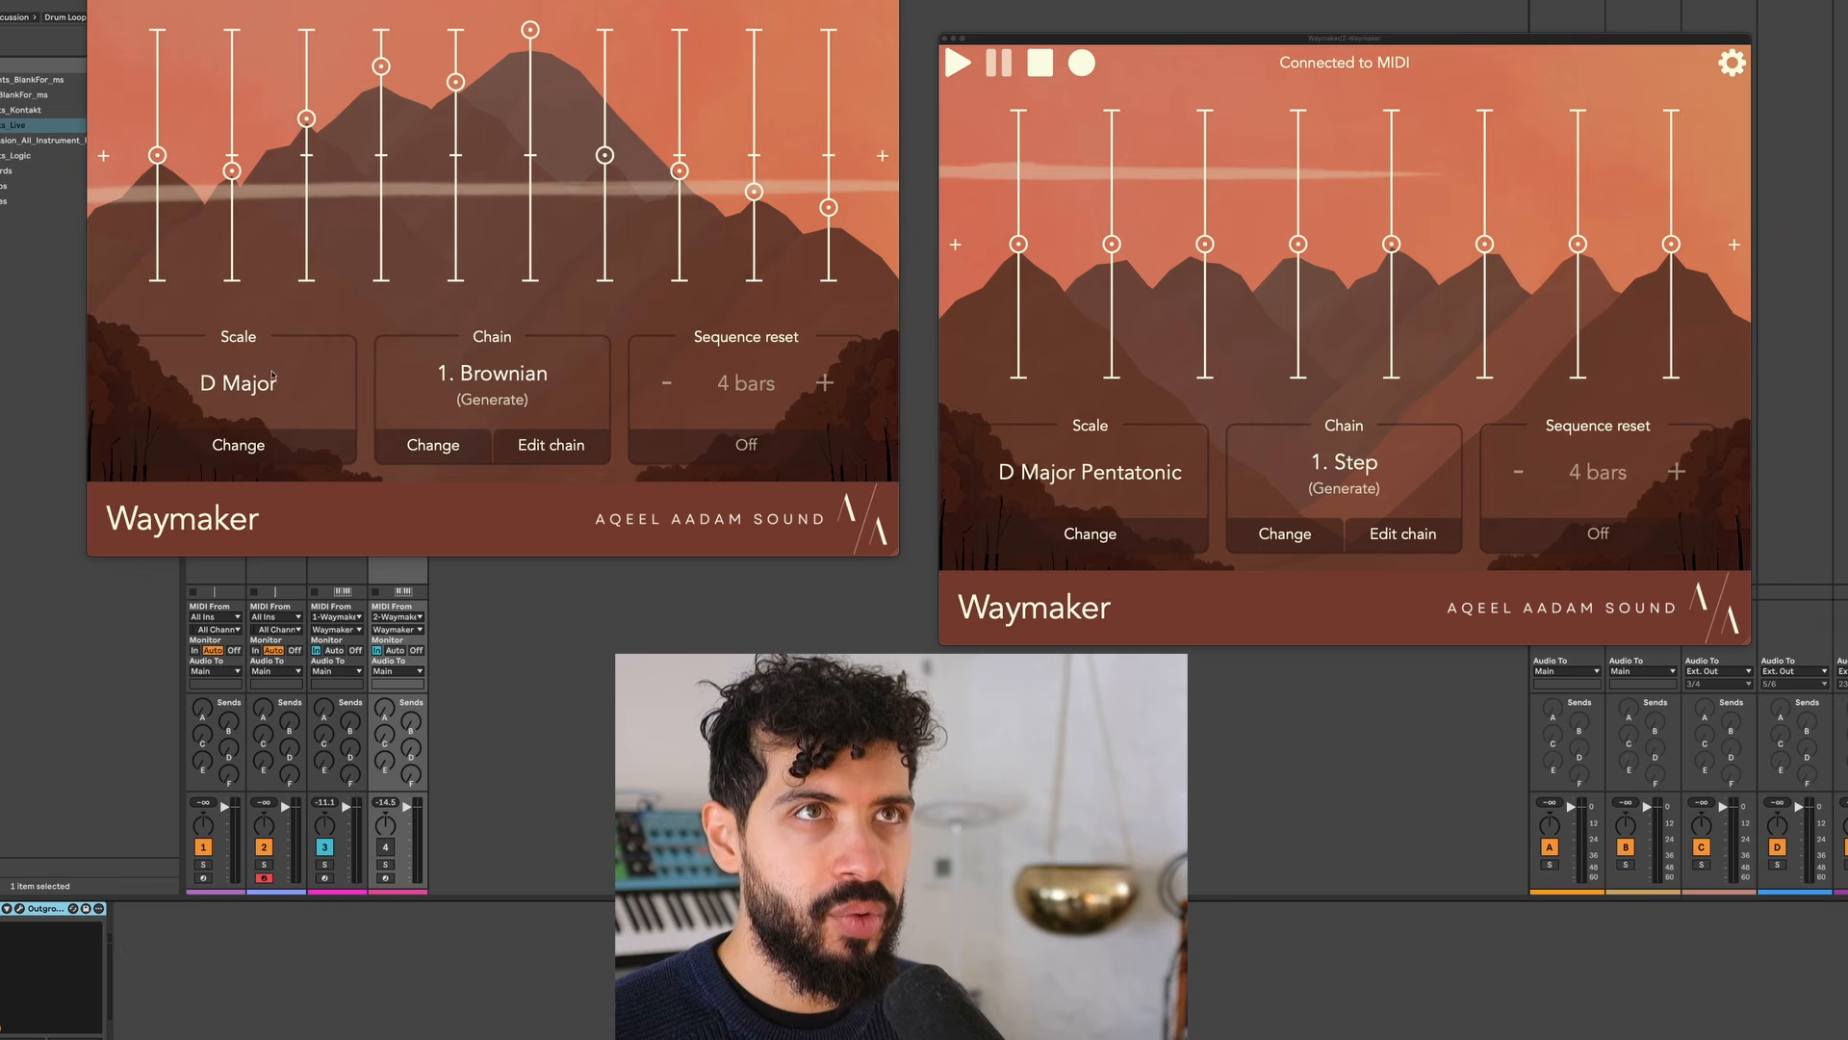
{"action": "left_click", "coordinate": [287, 617]}
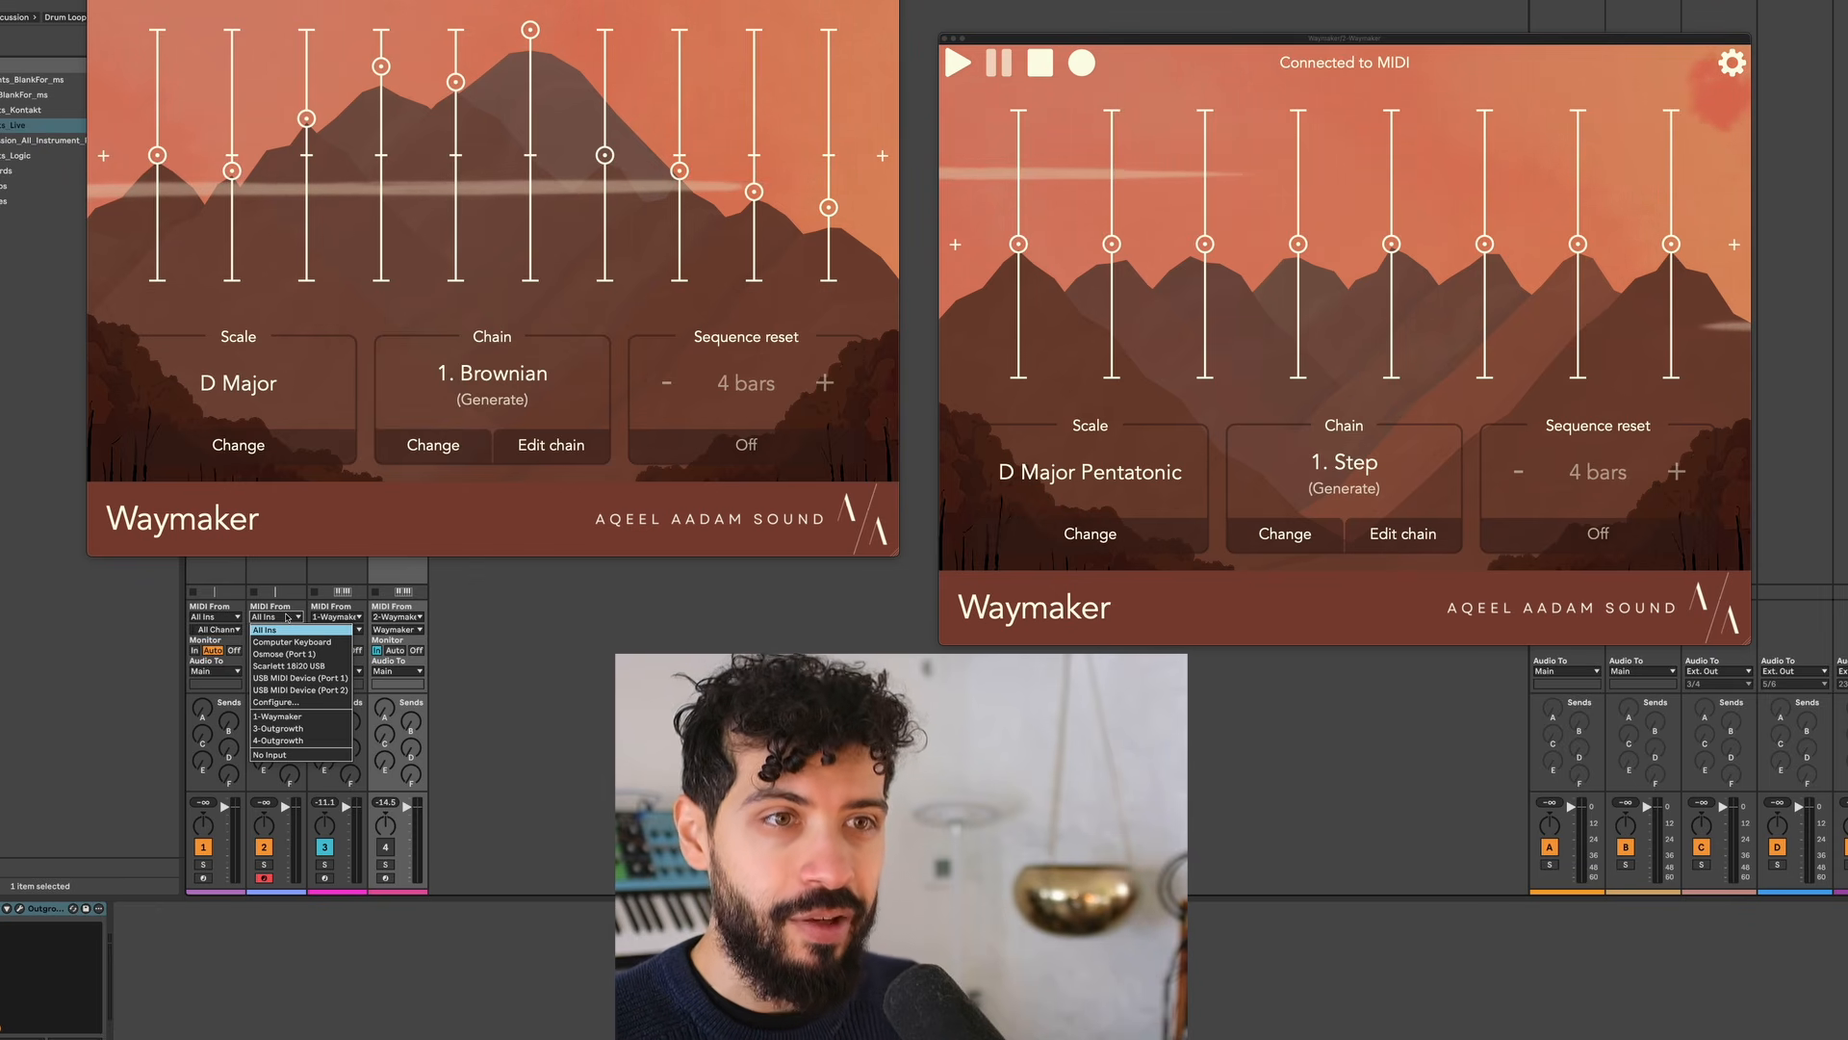
{"action": "left_click", "coordinate": [318, 717]}
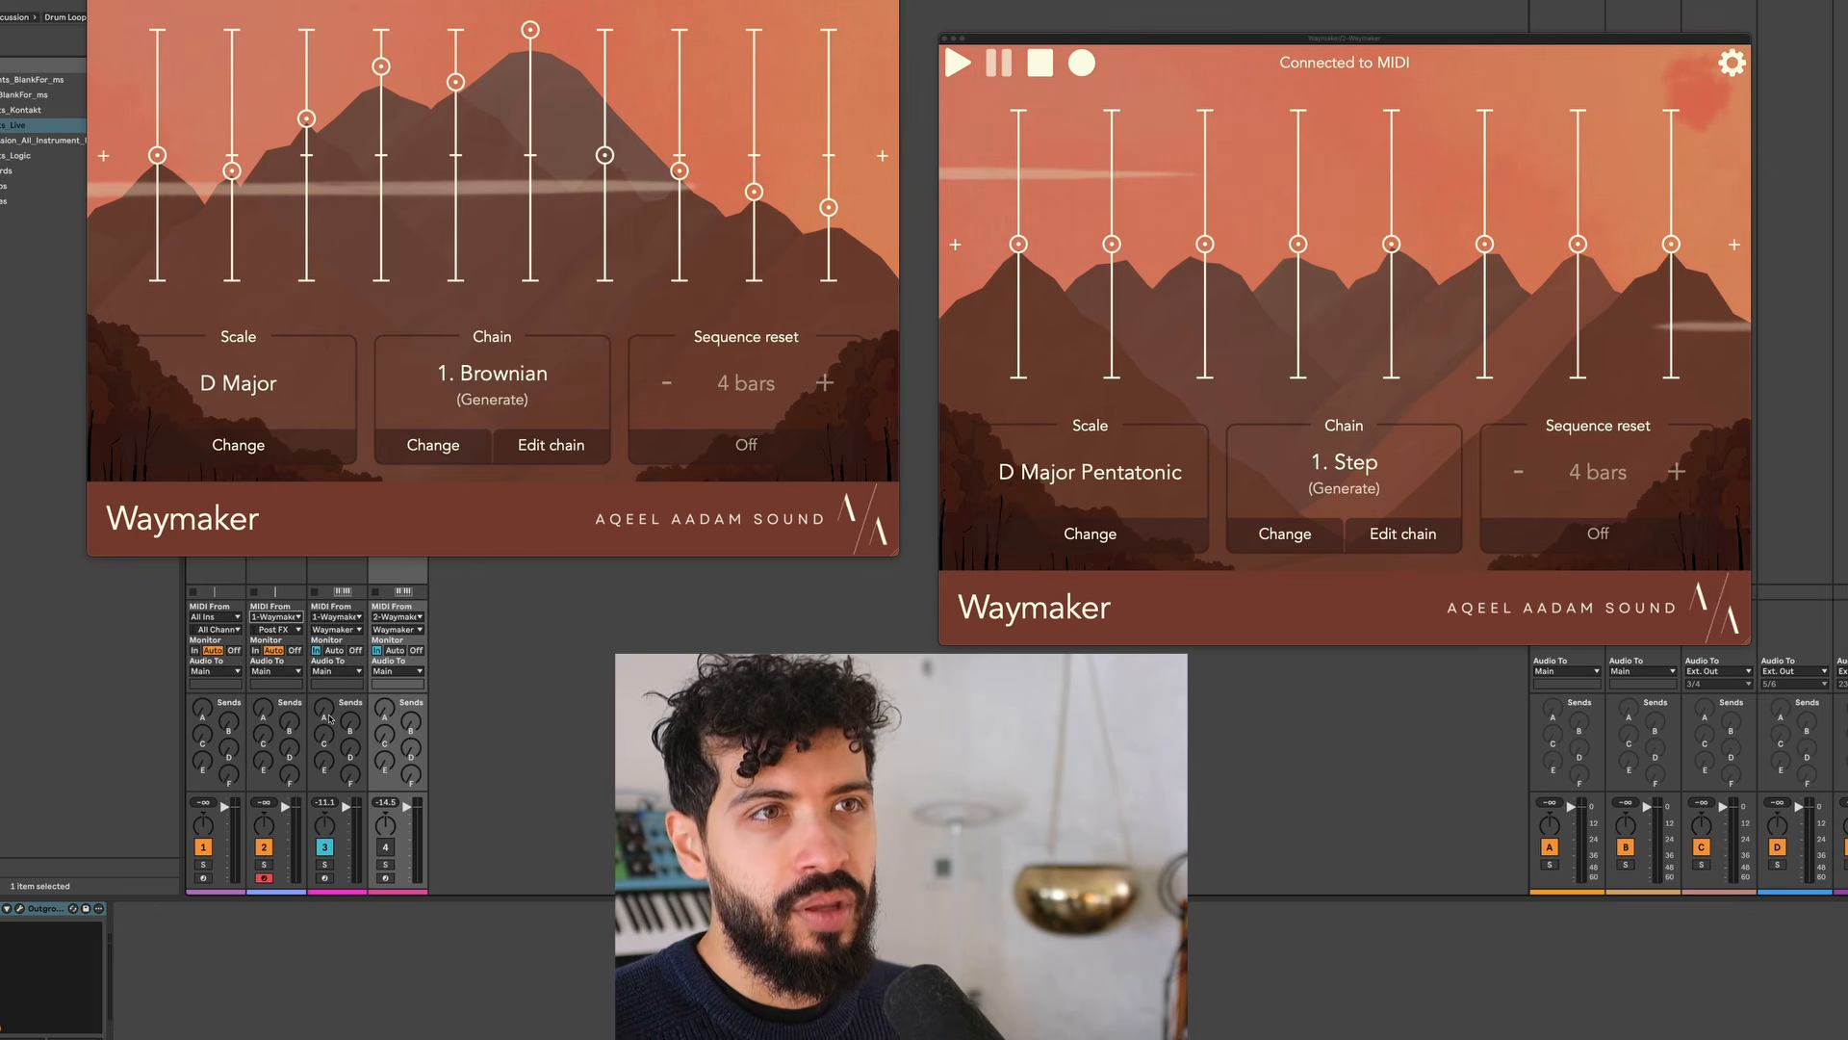
{"action": "left_click", "coordinate": [275, 629]}
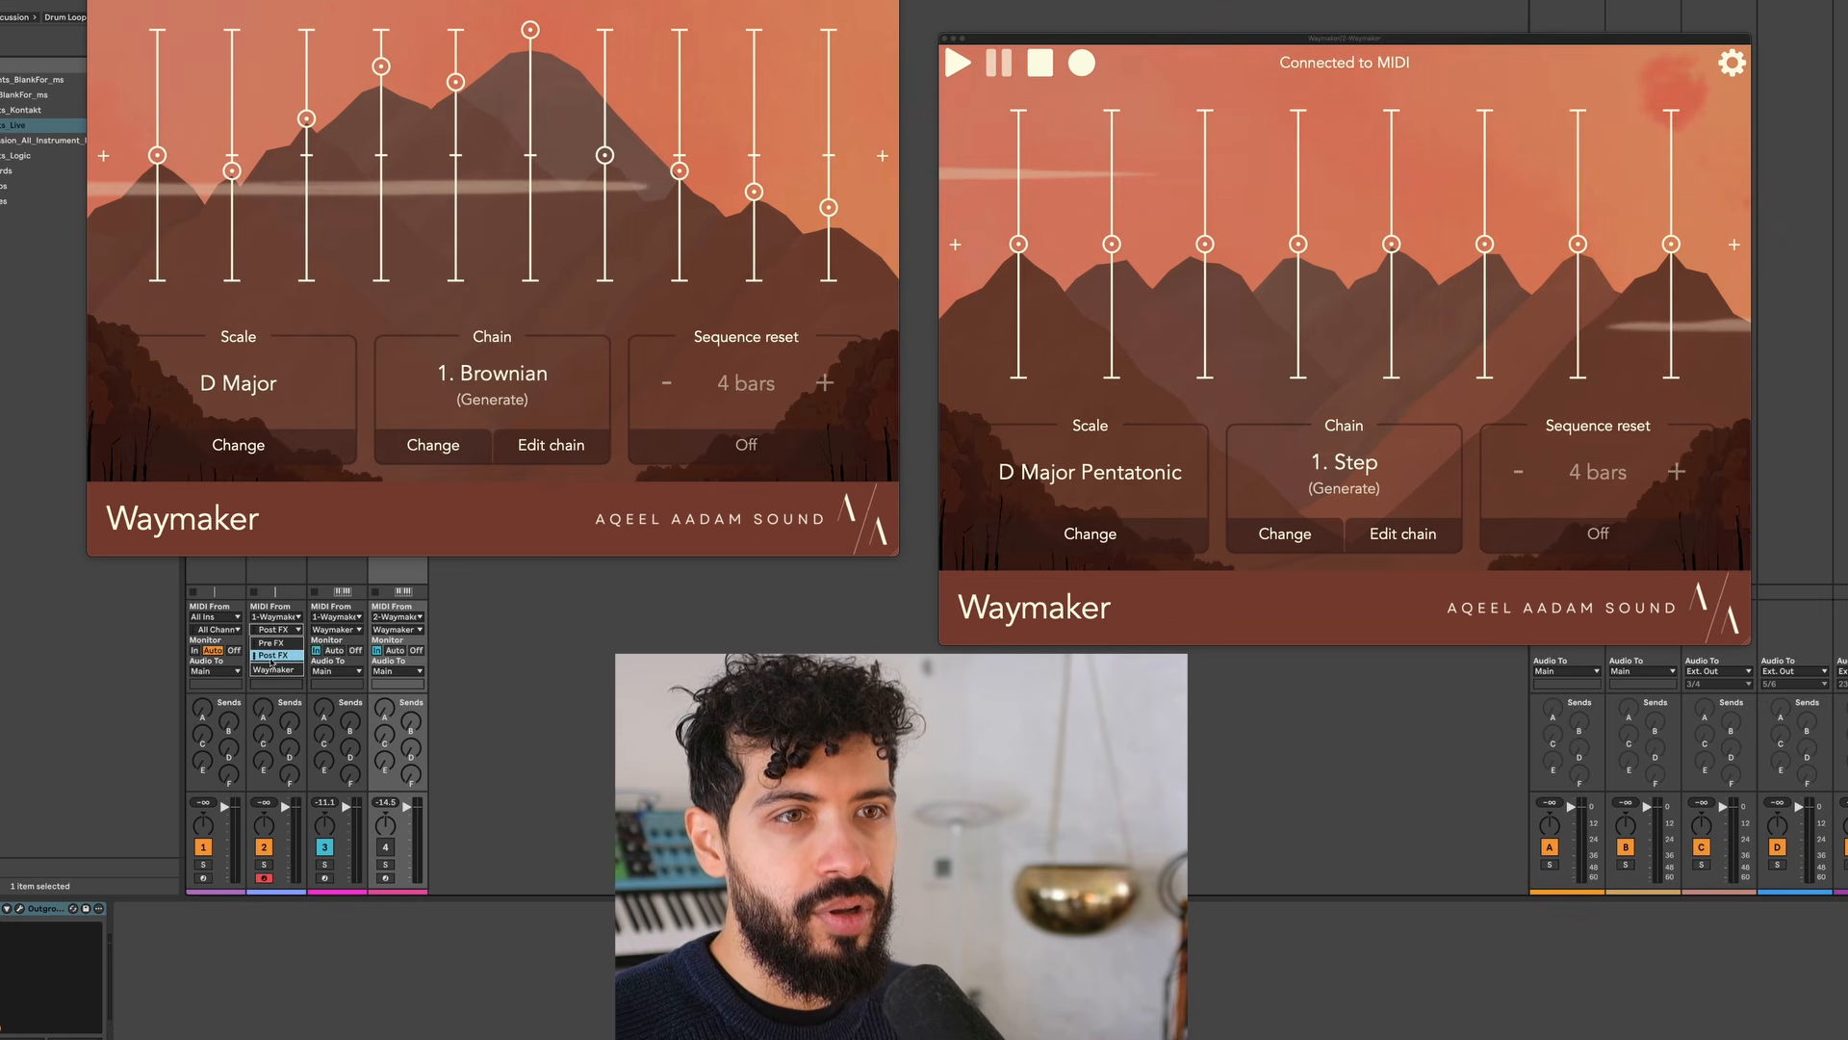
{"action": "left_click", "coordinate": [272, 670]}
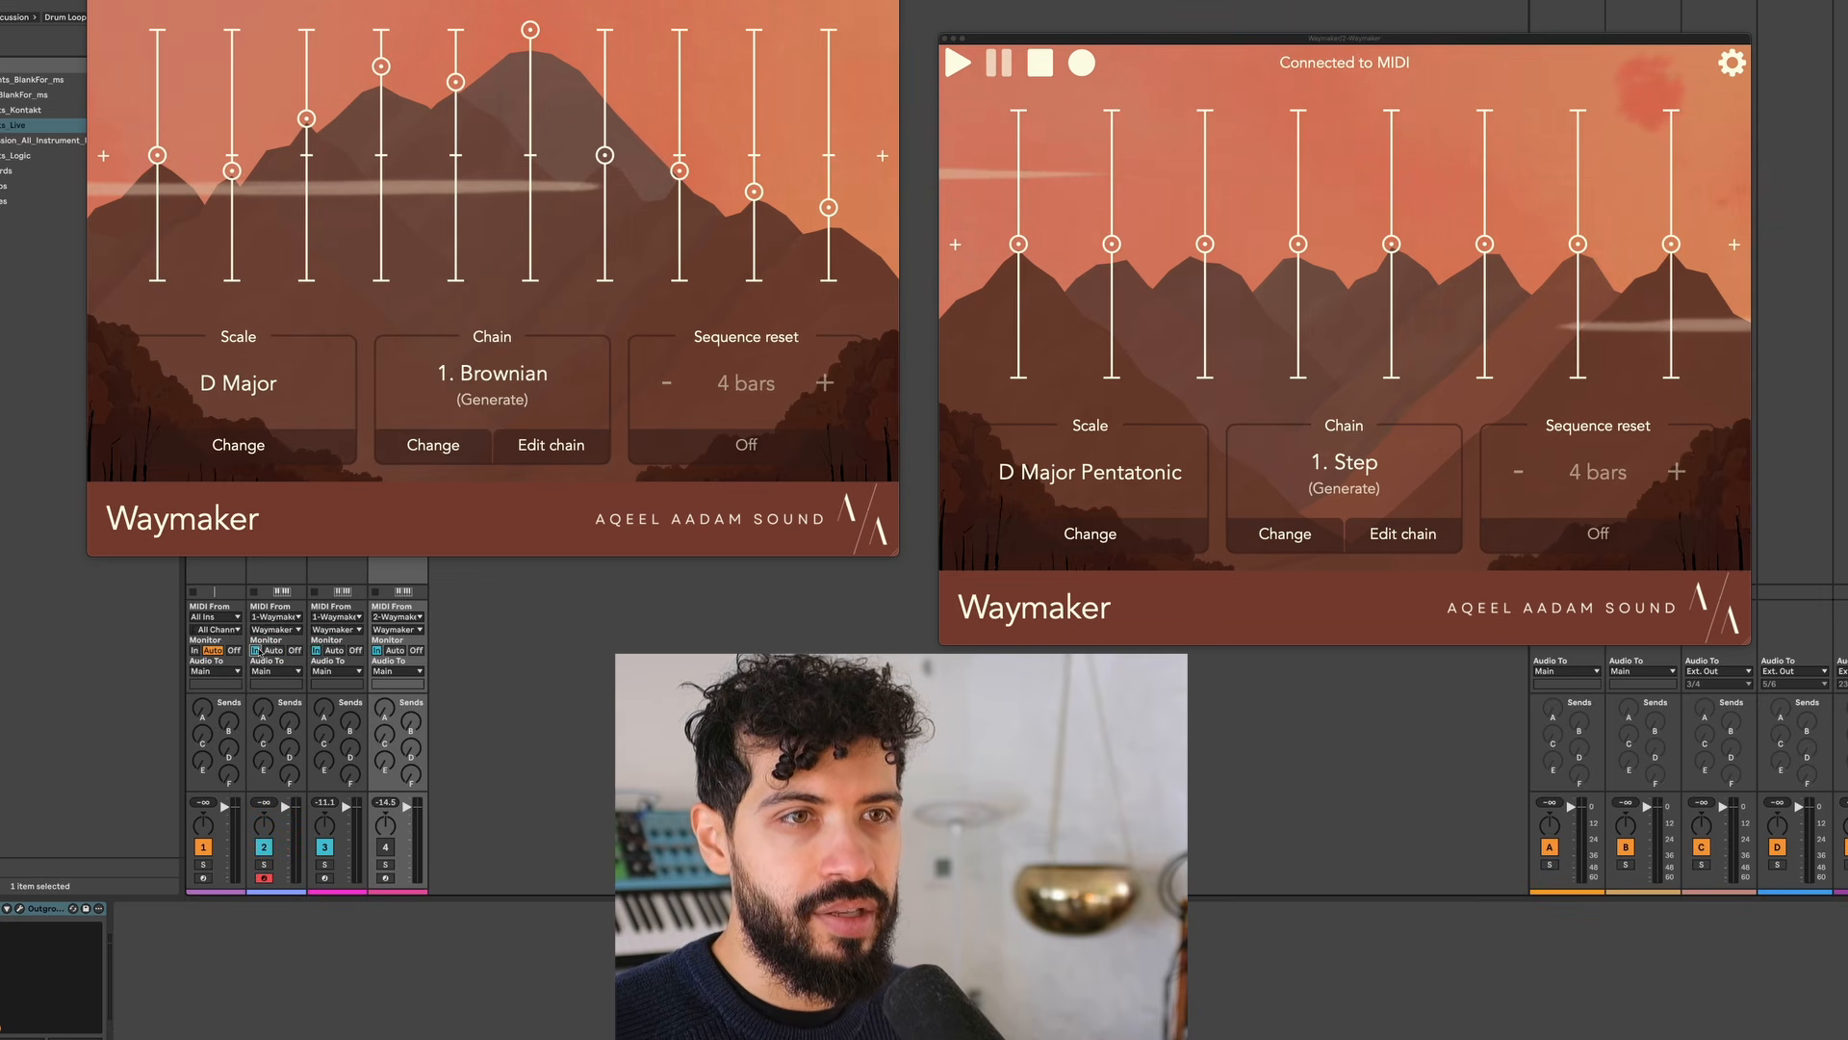
{"action": "left_click_drag", "start_coordinate": [581, 1], "coordinate": [584, 43]}
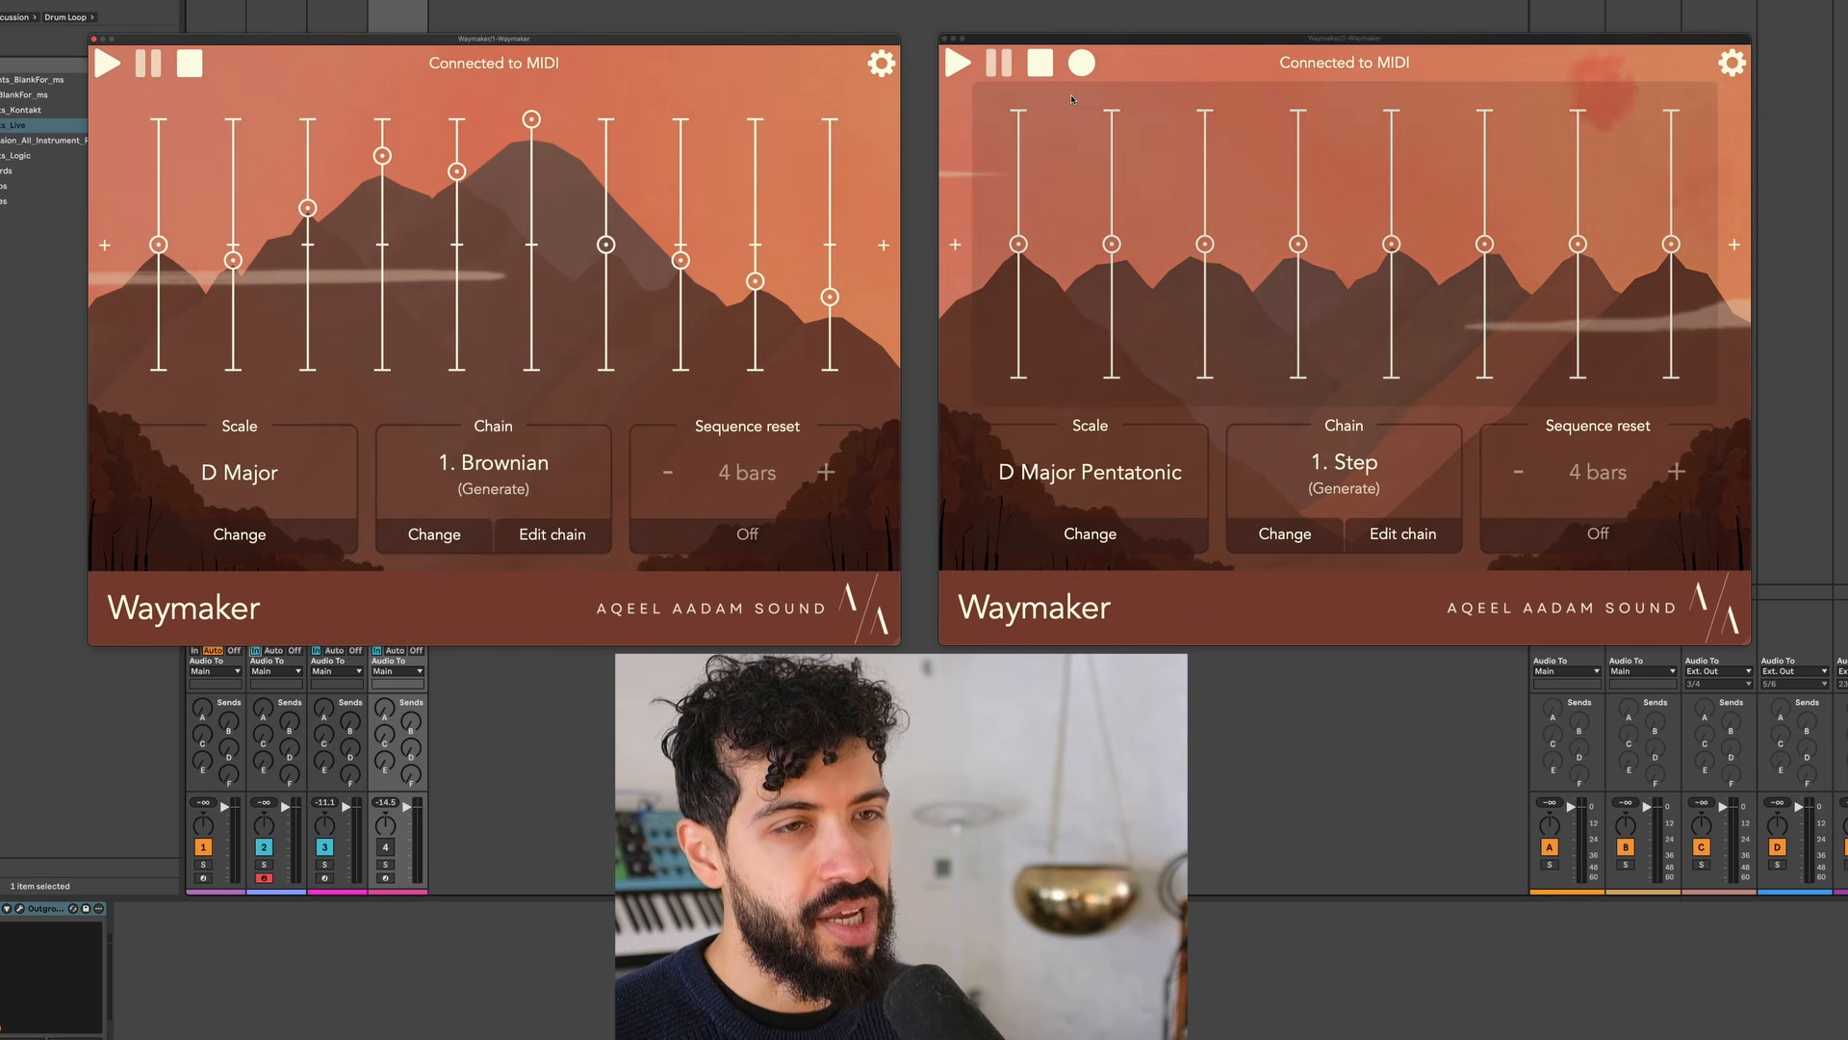
Deactivate track 3 and reactivate track 4 to audition the sequence routed through the second Waymaker
{"action": "left_click", "coordinate": [326, 848]}
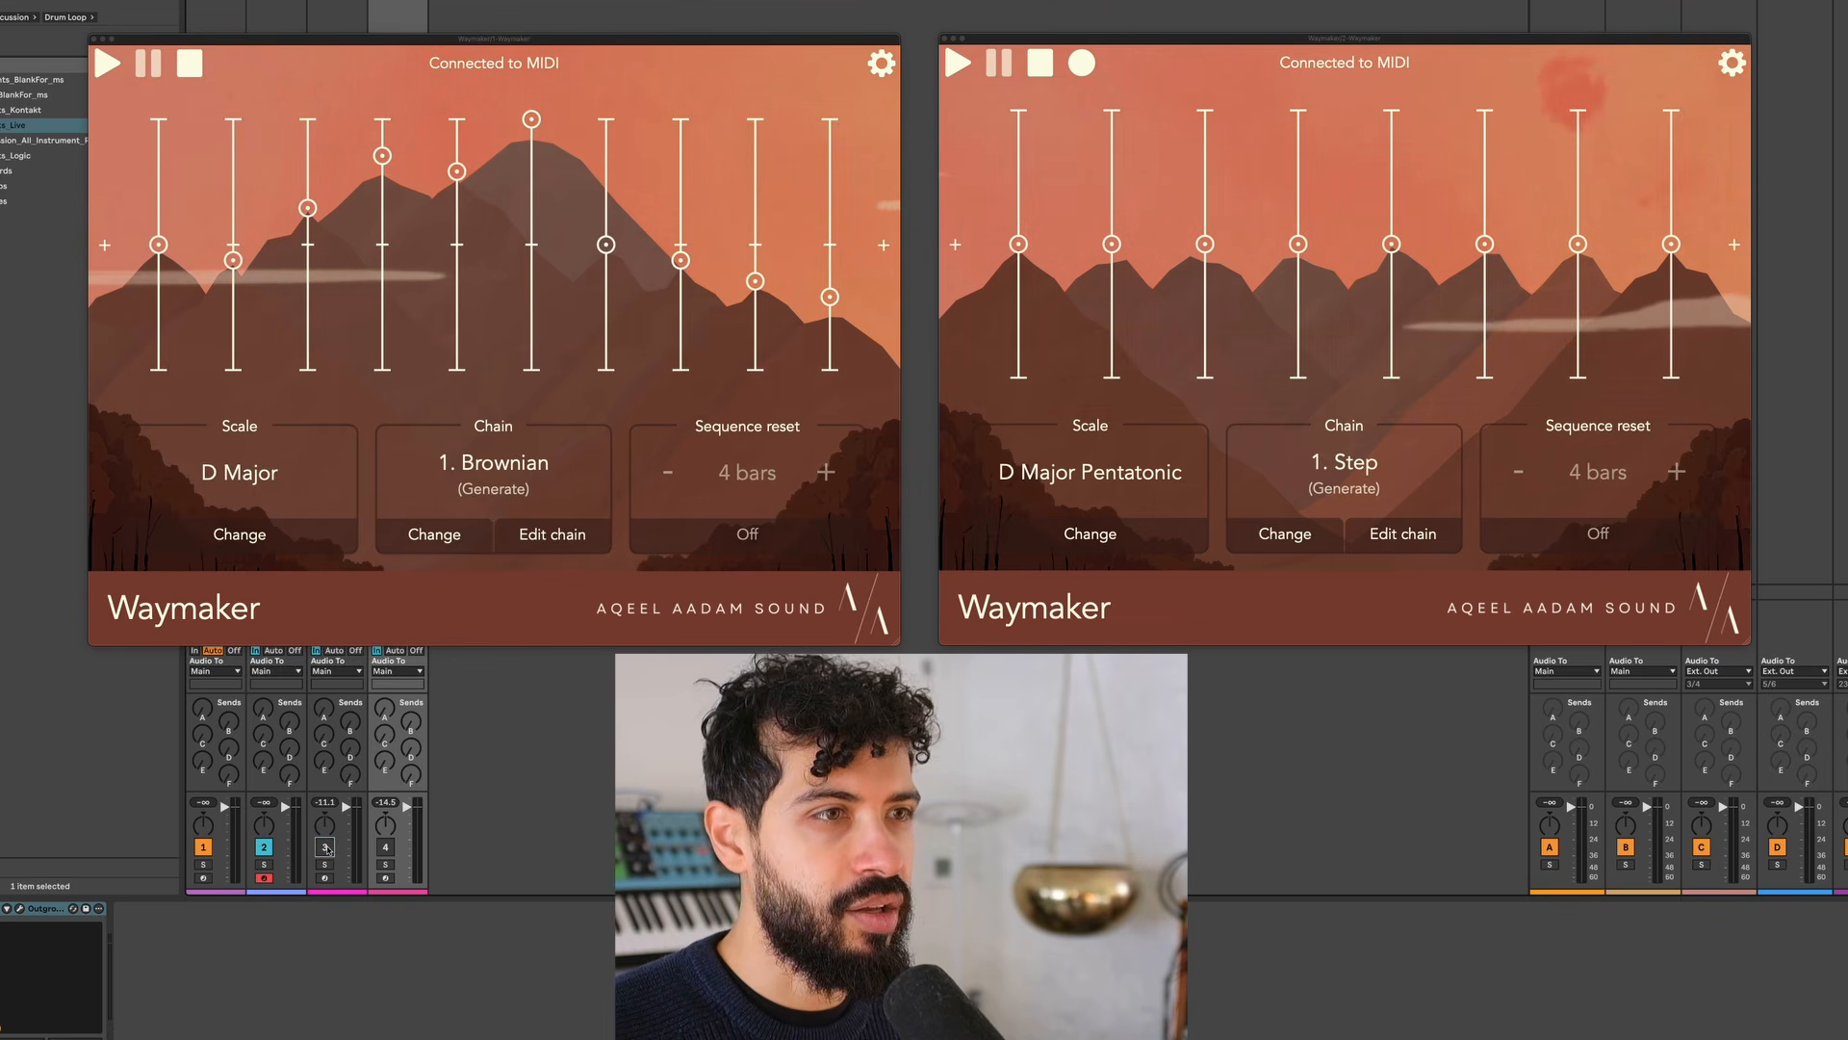
{"action": "left_click", "coordinate": [384, 847]}
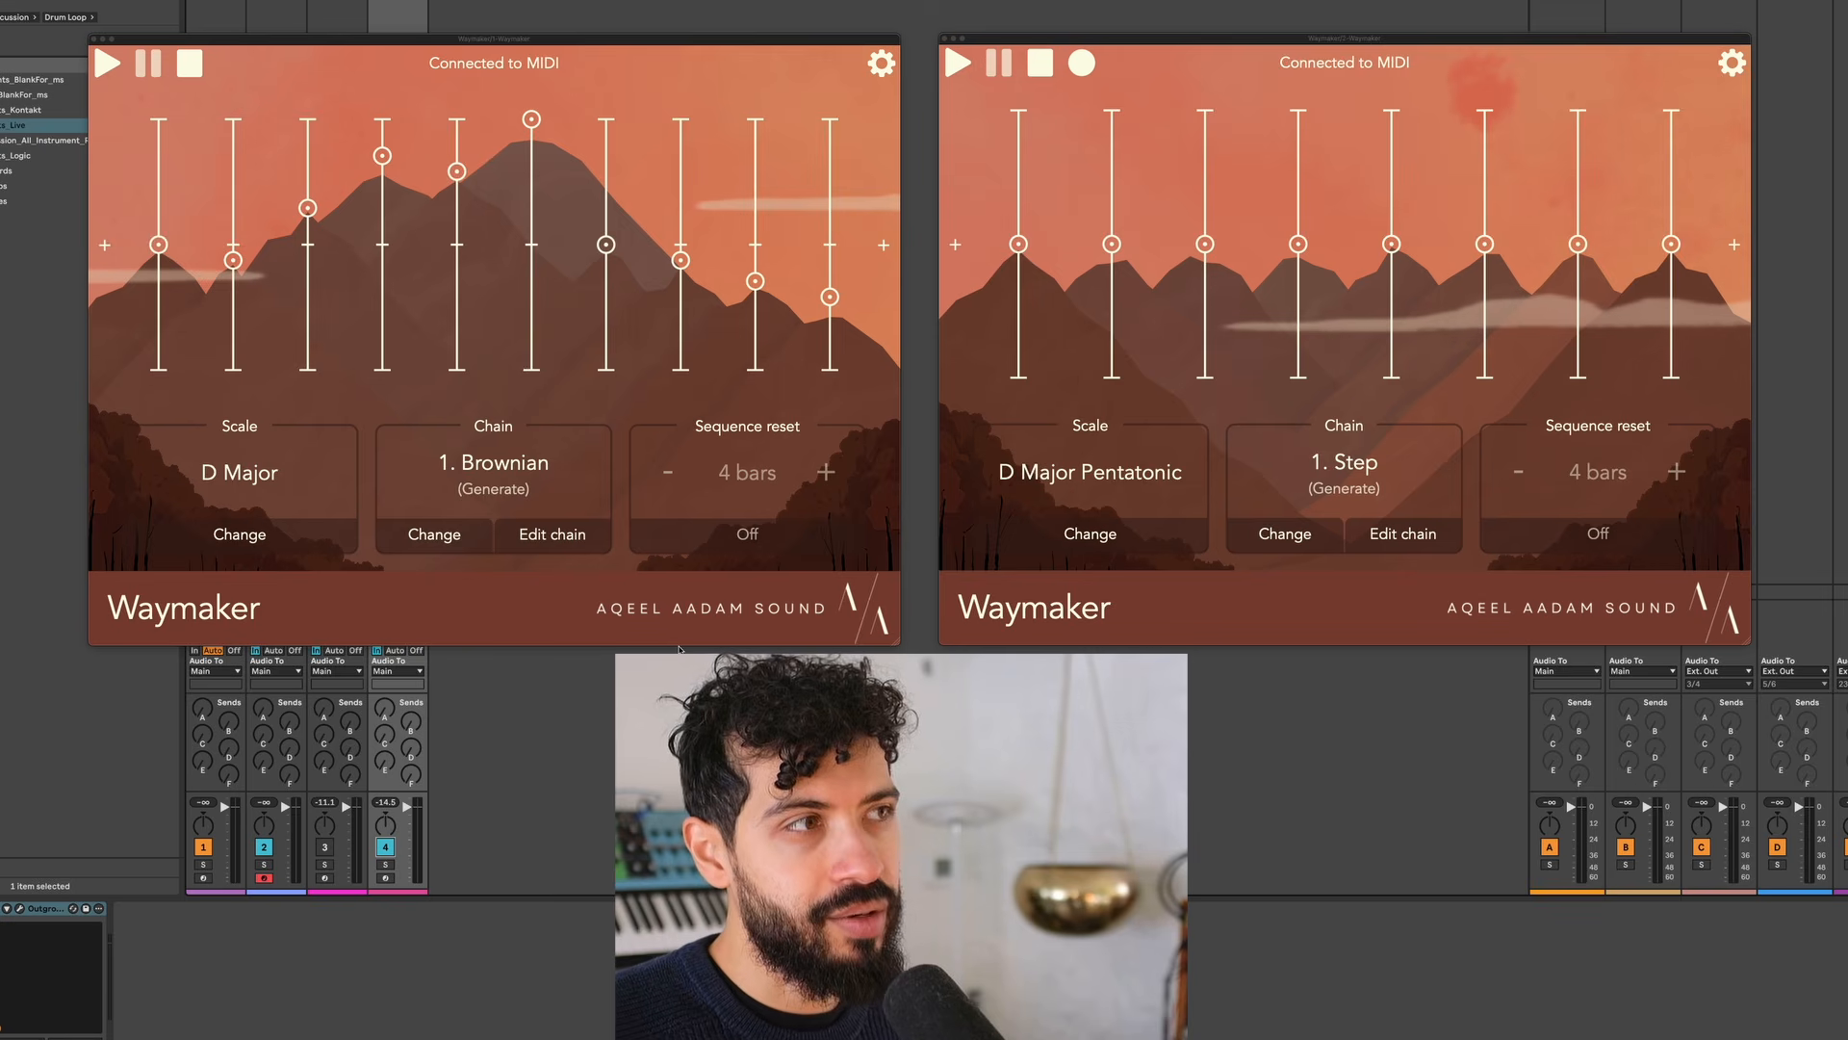
{"action": "key", "text": "space"}
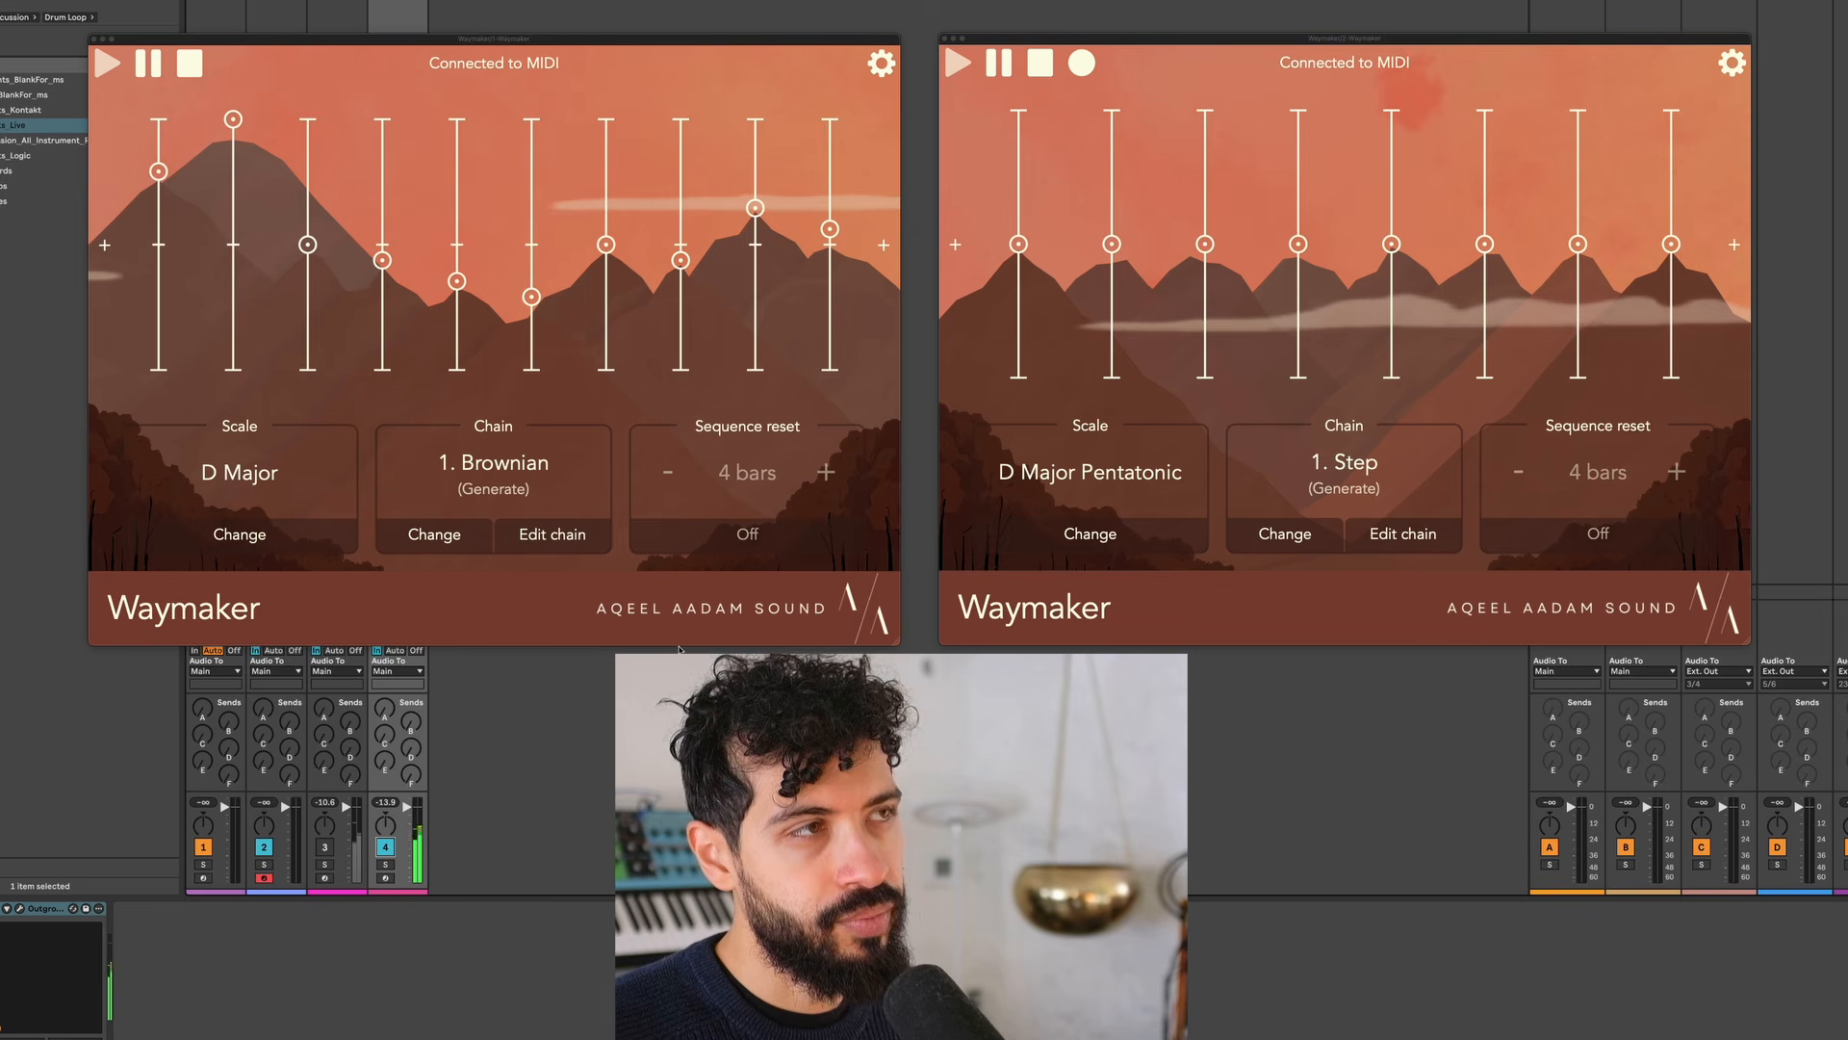
{"action": "key", "text": "space"}
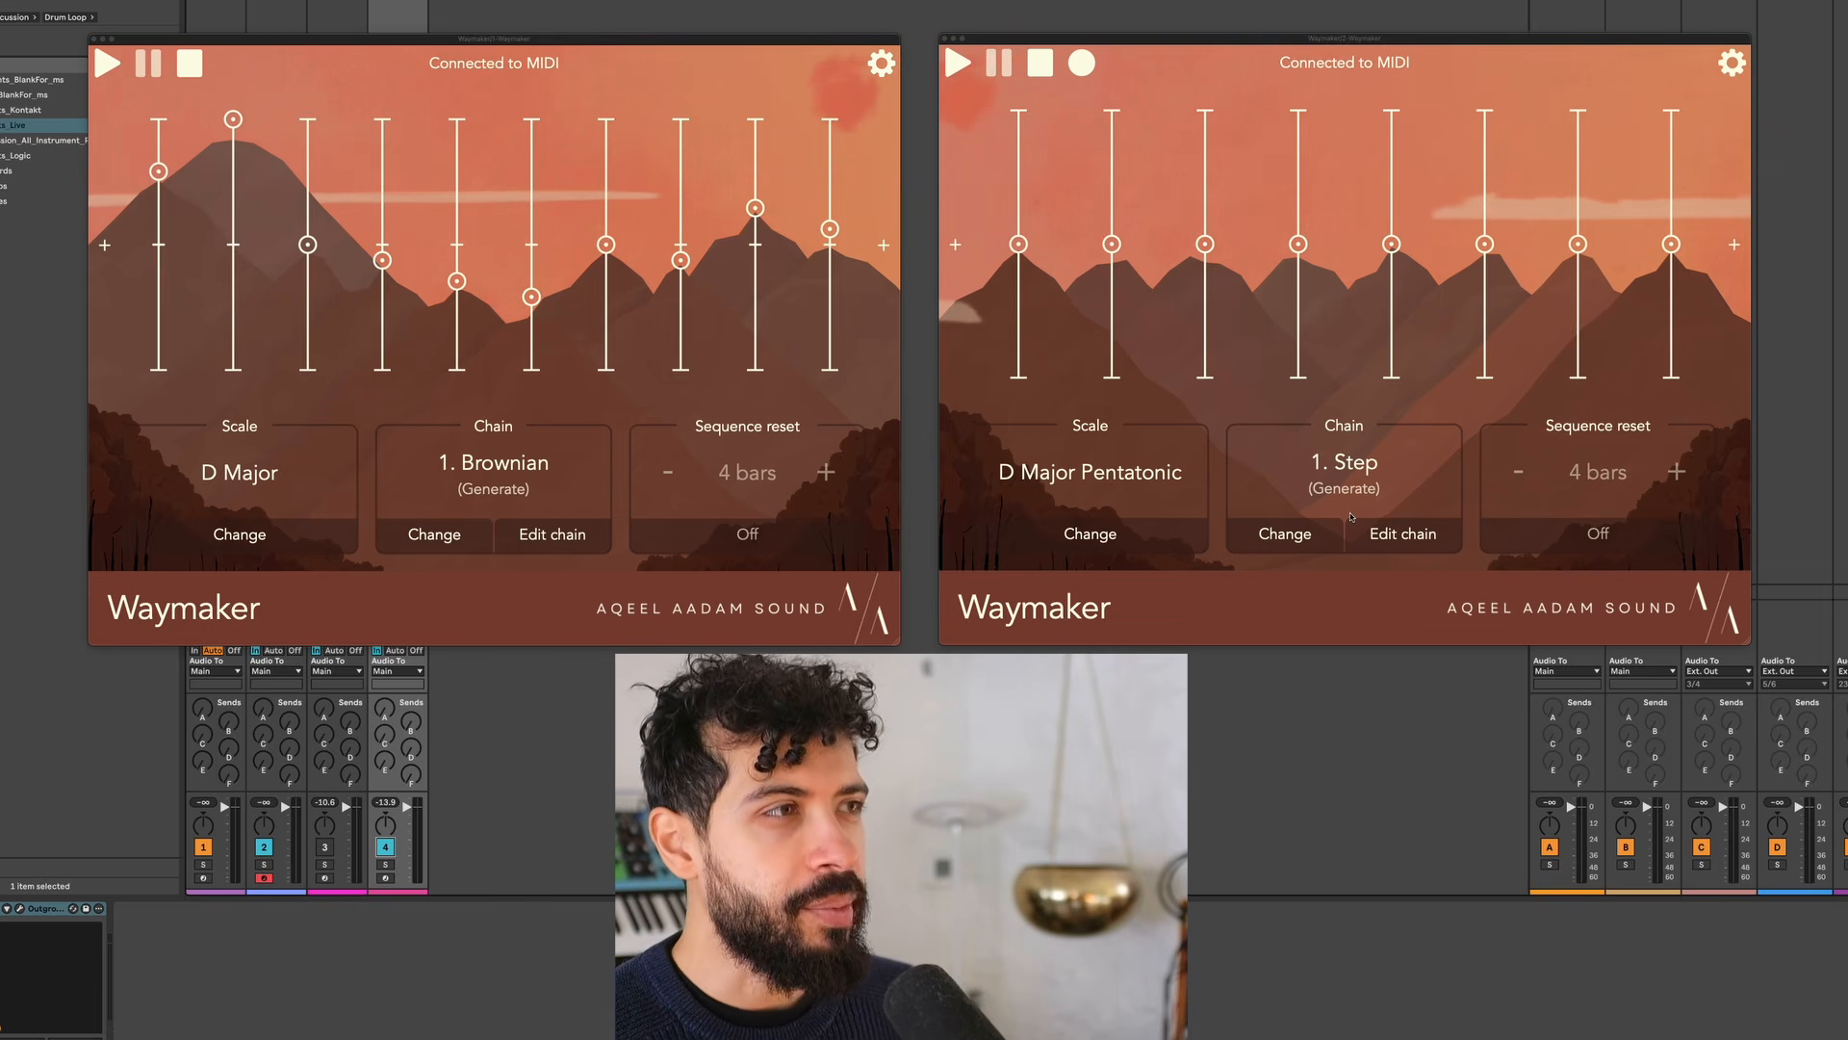
Change the D Major Pentatonic Waymaker instance from Step to the Chord utility and audition the harmonised sequence
{"action": "left_click", "coordinate": [1302, 526]}
{"action": "scroll", "coordinate": [1055, 259], "scroll_direction": "down", "scroll_amount": 10}
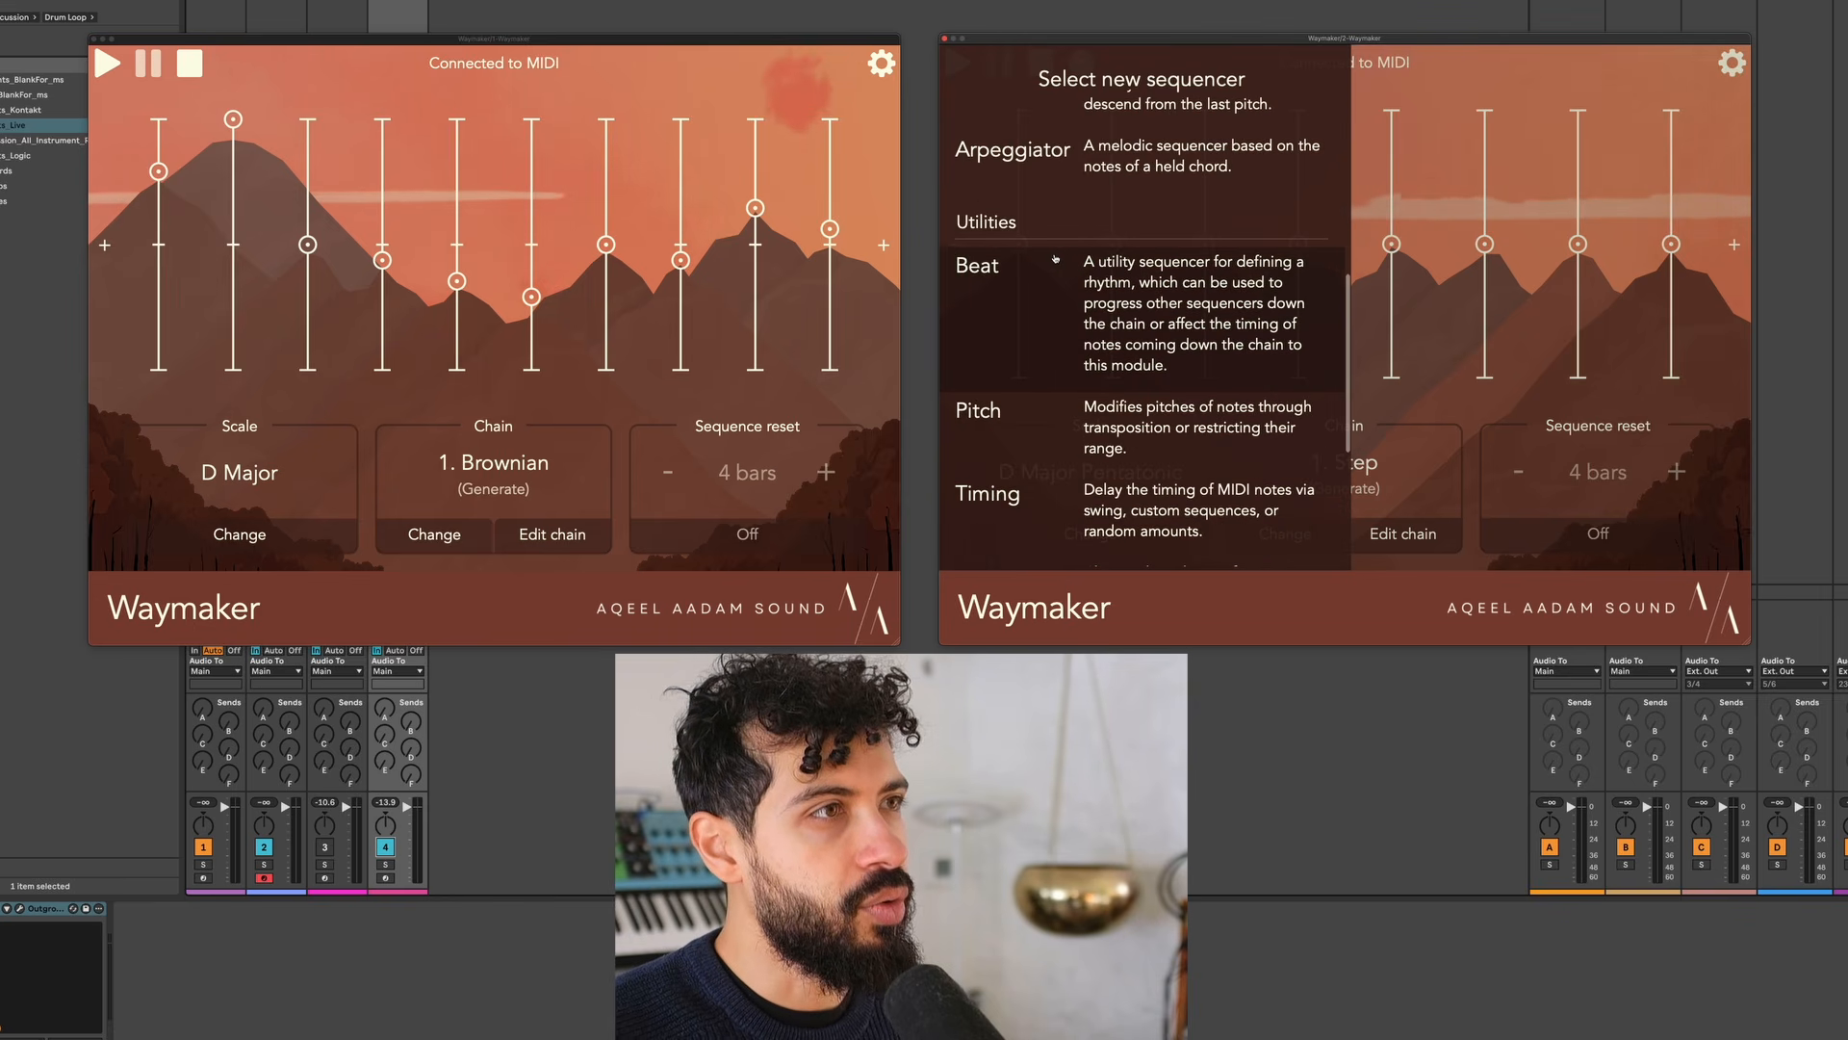
{"action": "scroll", "coordinate": [1056, 259], "scroll_direction": "down", "scroll_amount": 6}
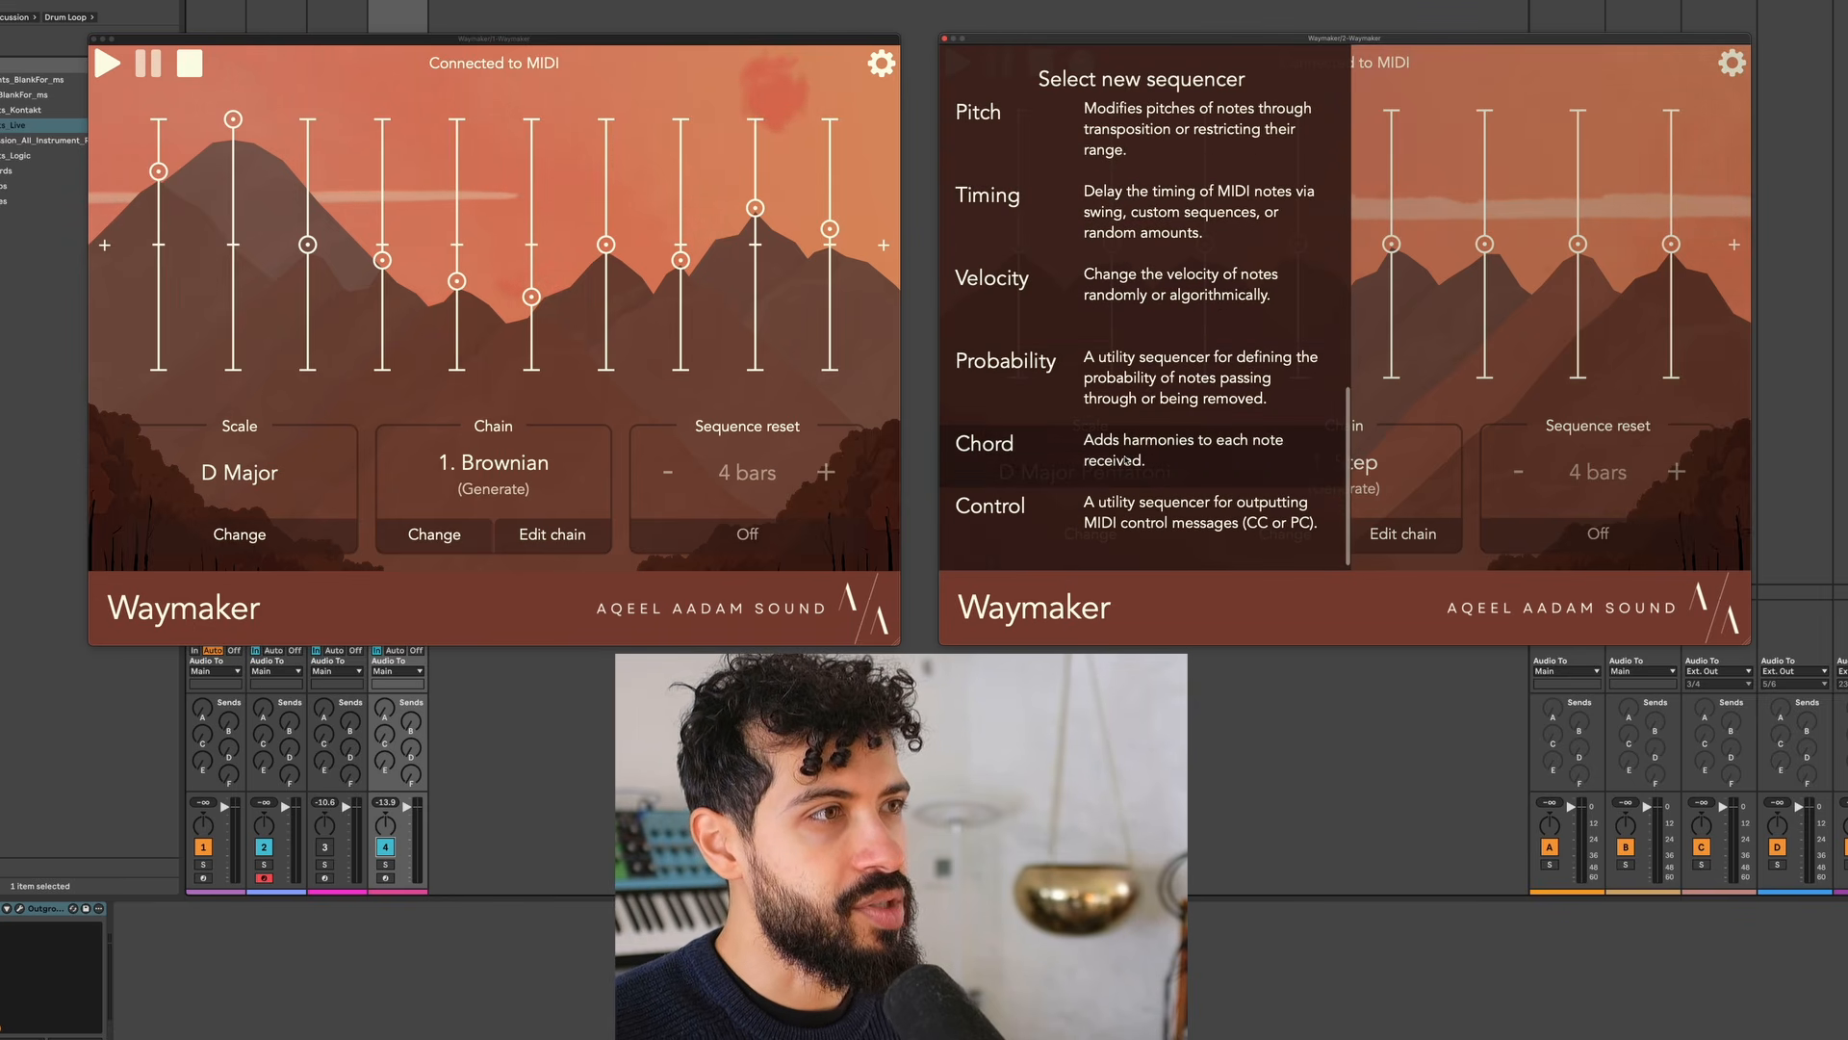
{"action": "left_click", "coordinate": [1123, 459]}
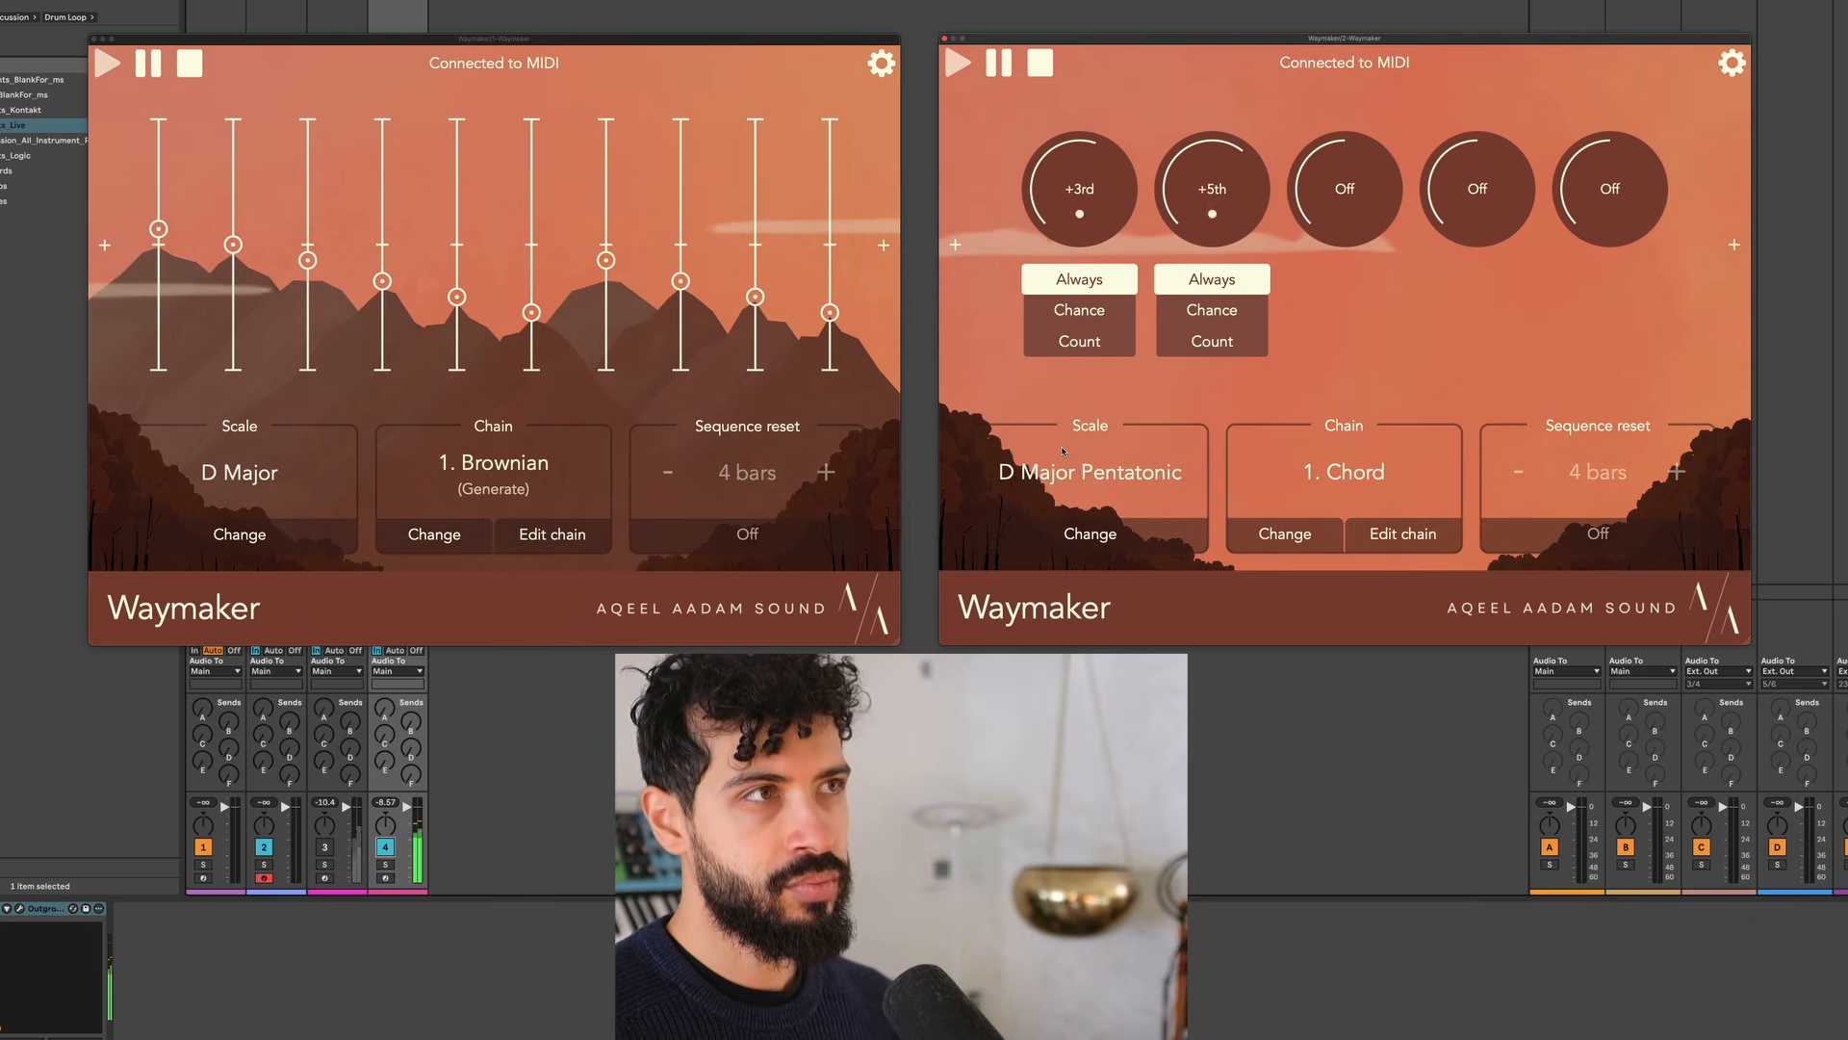
{"action": "key", "text": "space"}
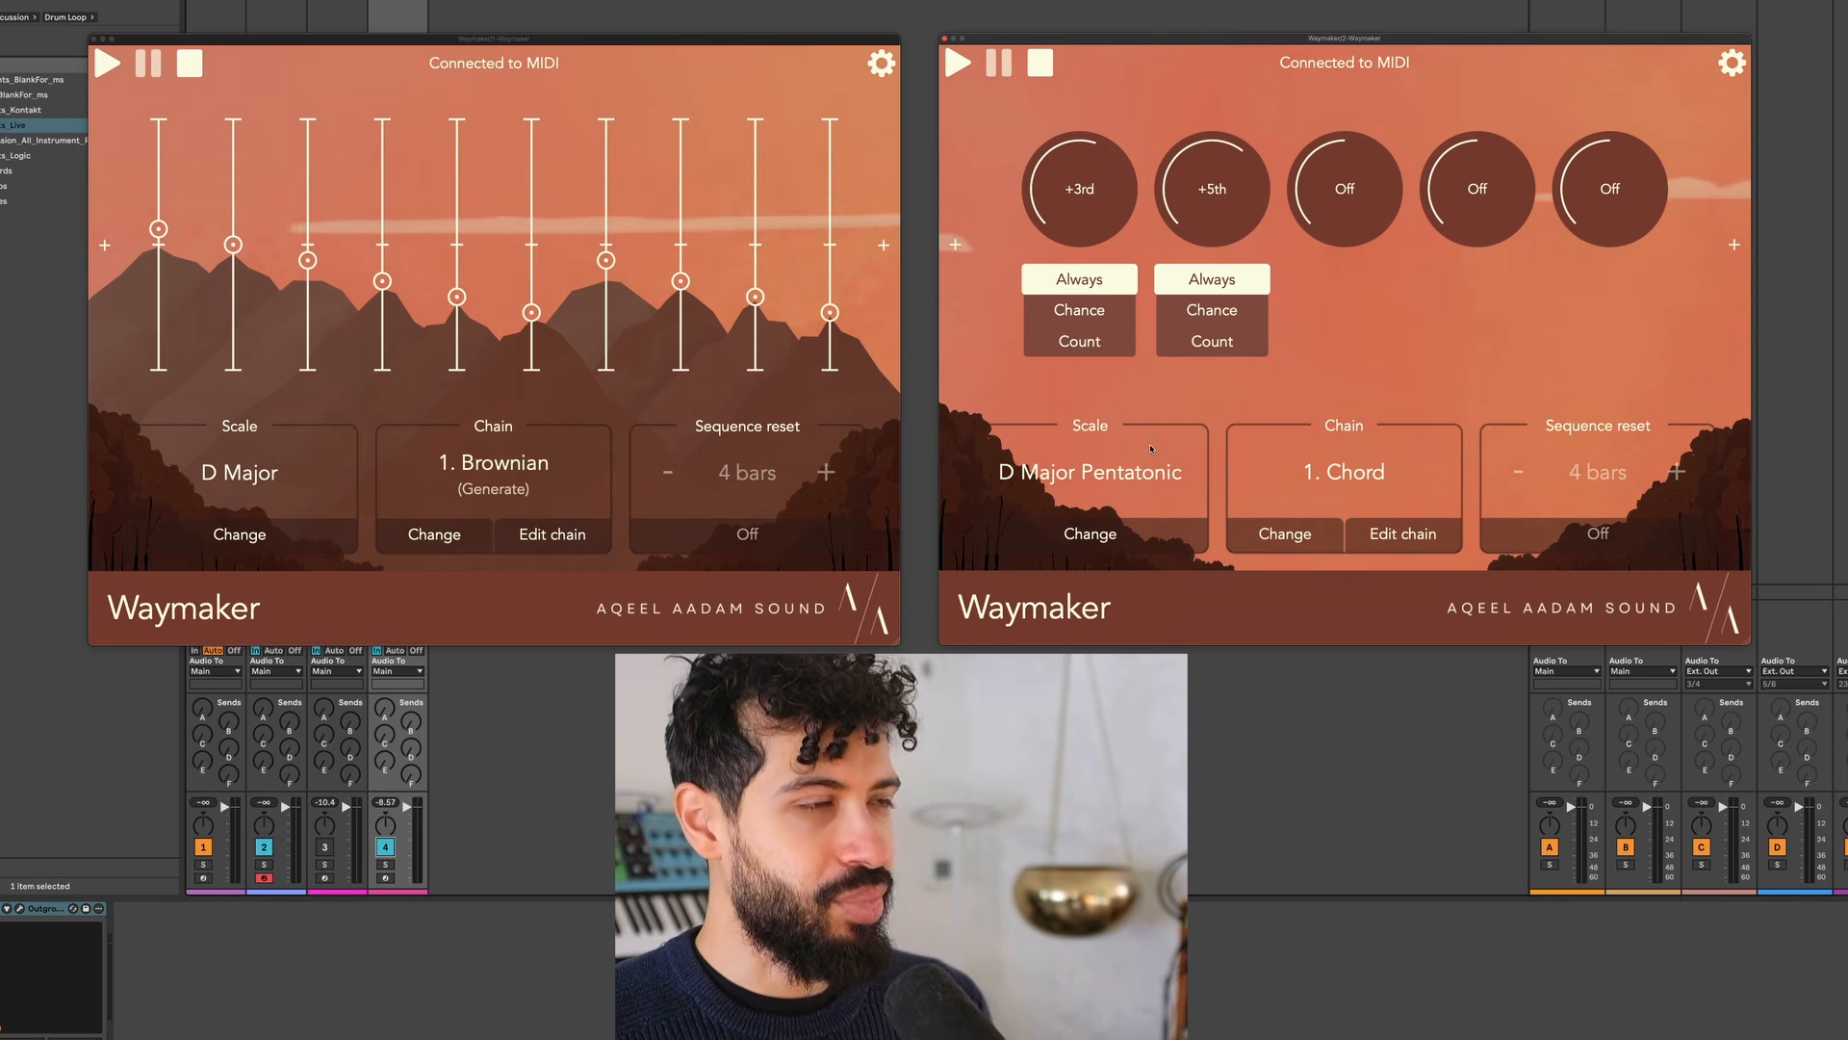
Set the Chord instance's scale to Major with root D and audition the resulting chords
{"action": "left_click", "coordinate": [1126, 535]}
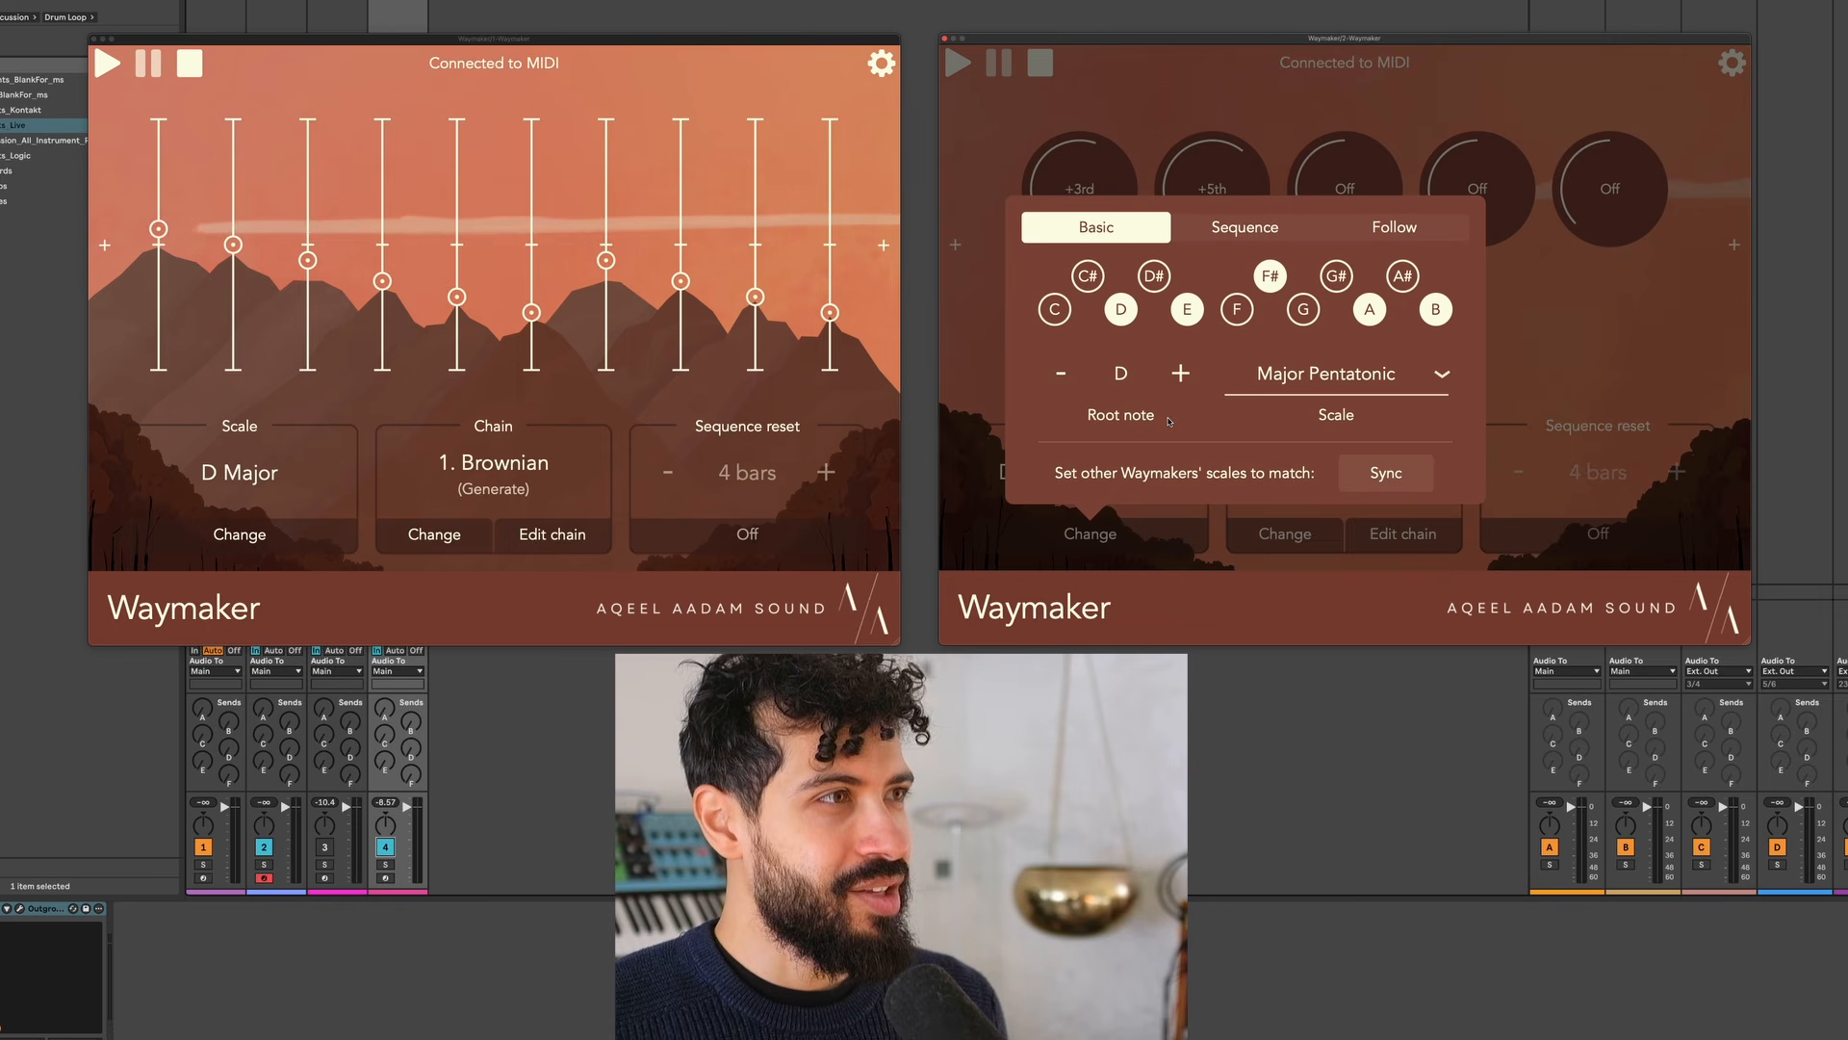
{"action": "left_click", "coordinate": [1326, 375]}
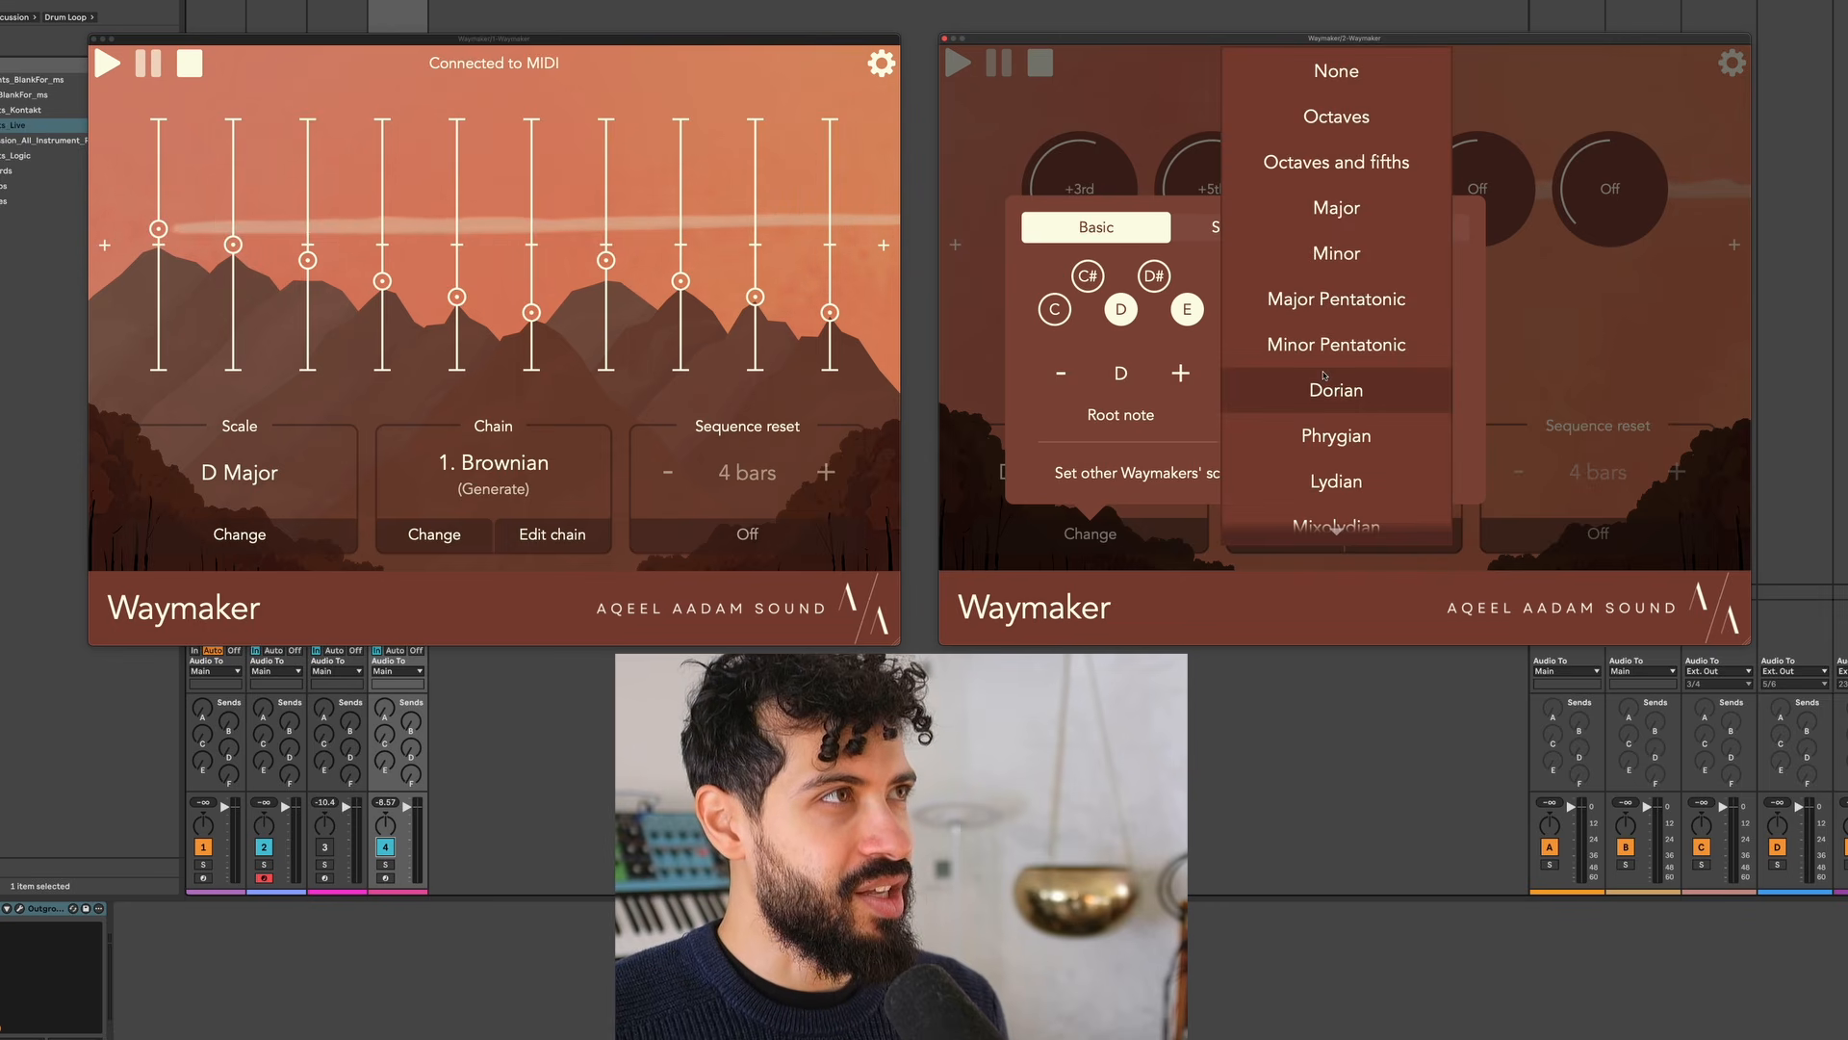
{"action": "left_click", "coordinate": [1347, 219]}
{"action": "left_click", "coordinate": [1284, 108]}
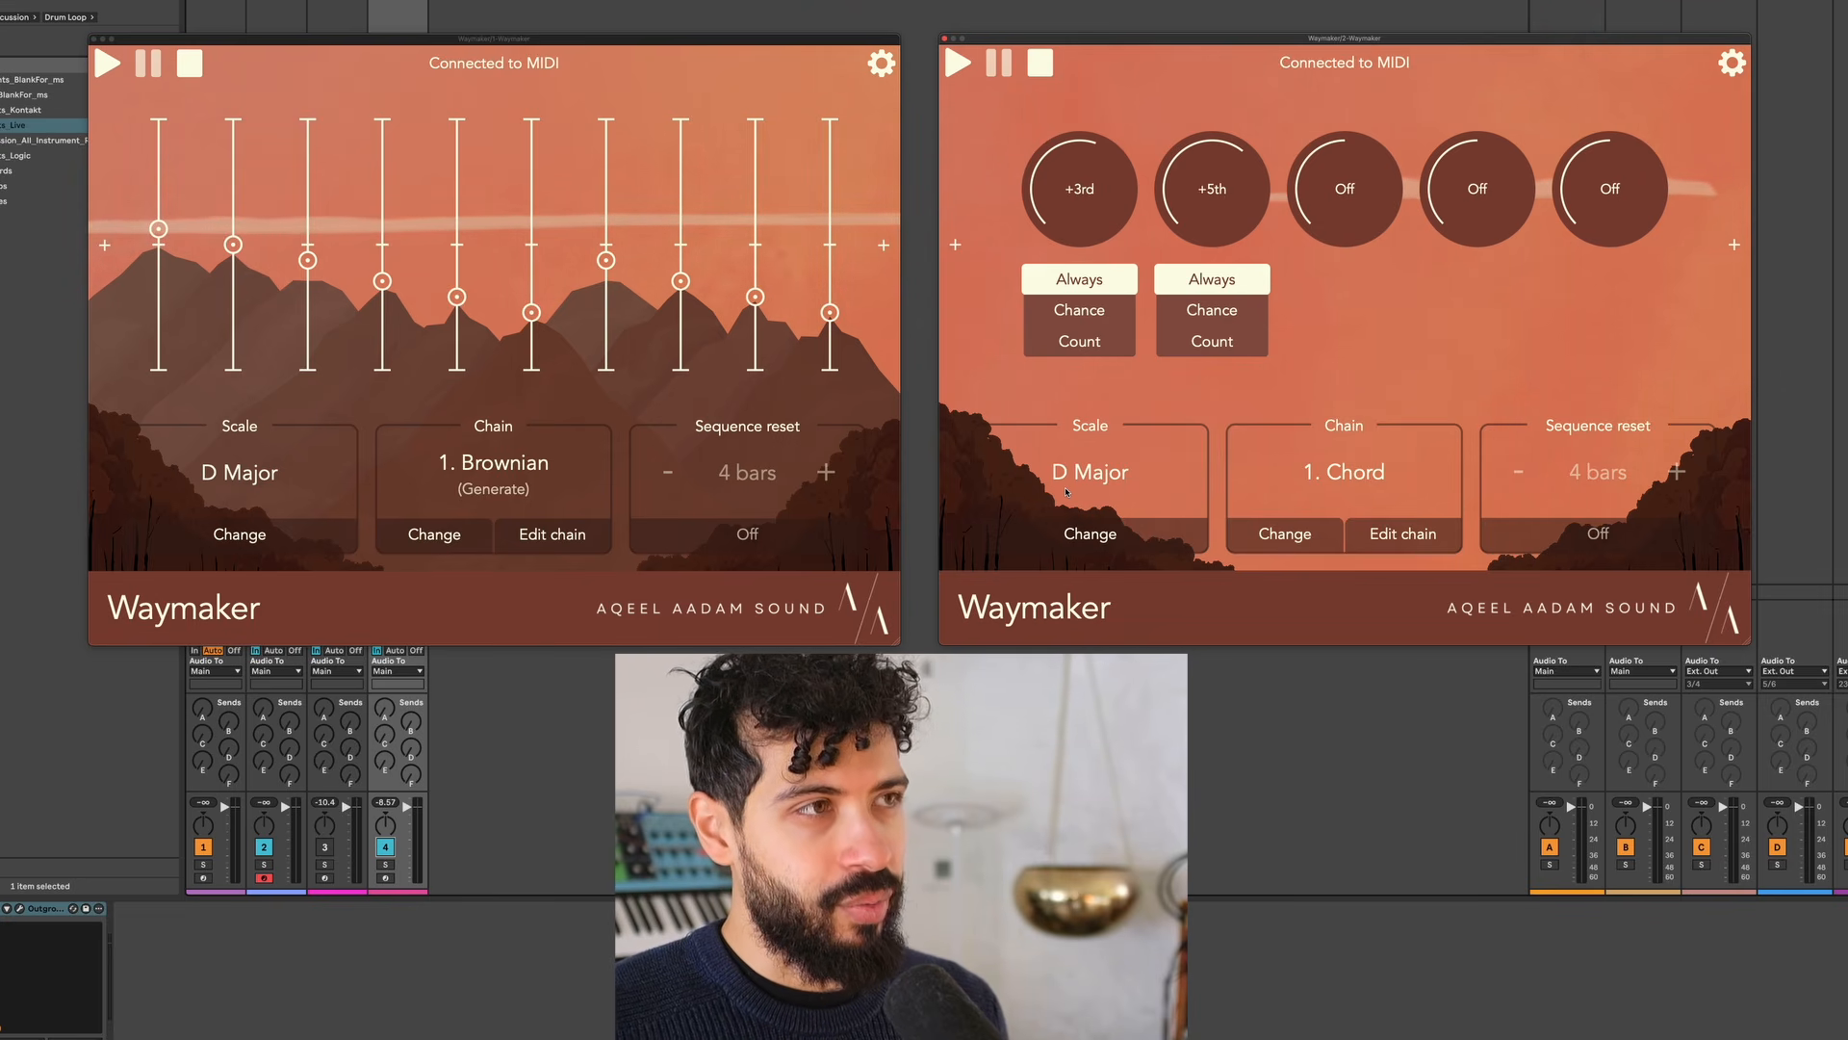
{"action": "key", "text": "space"}
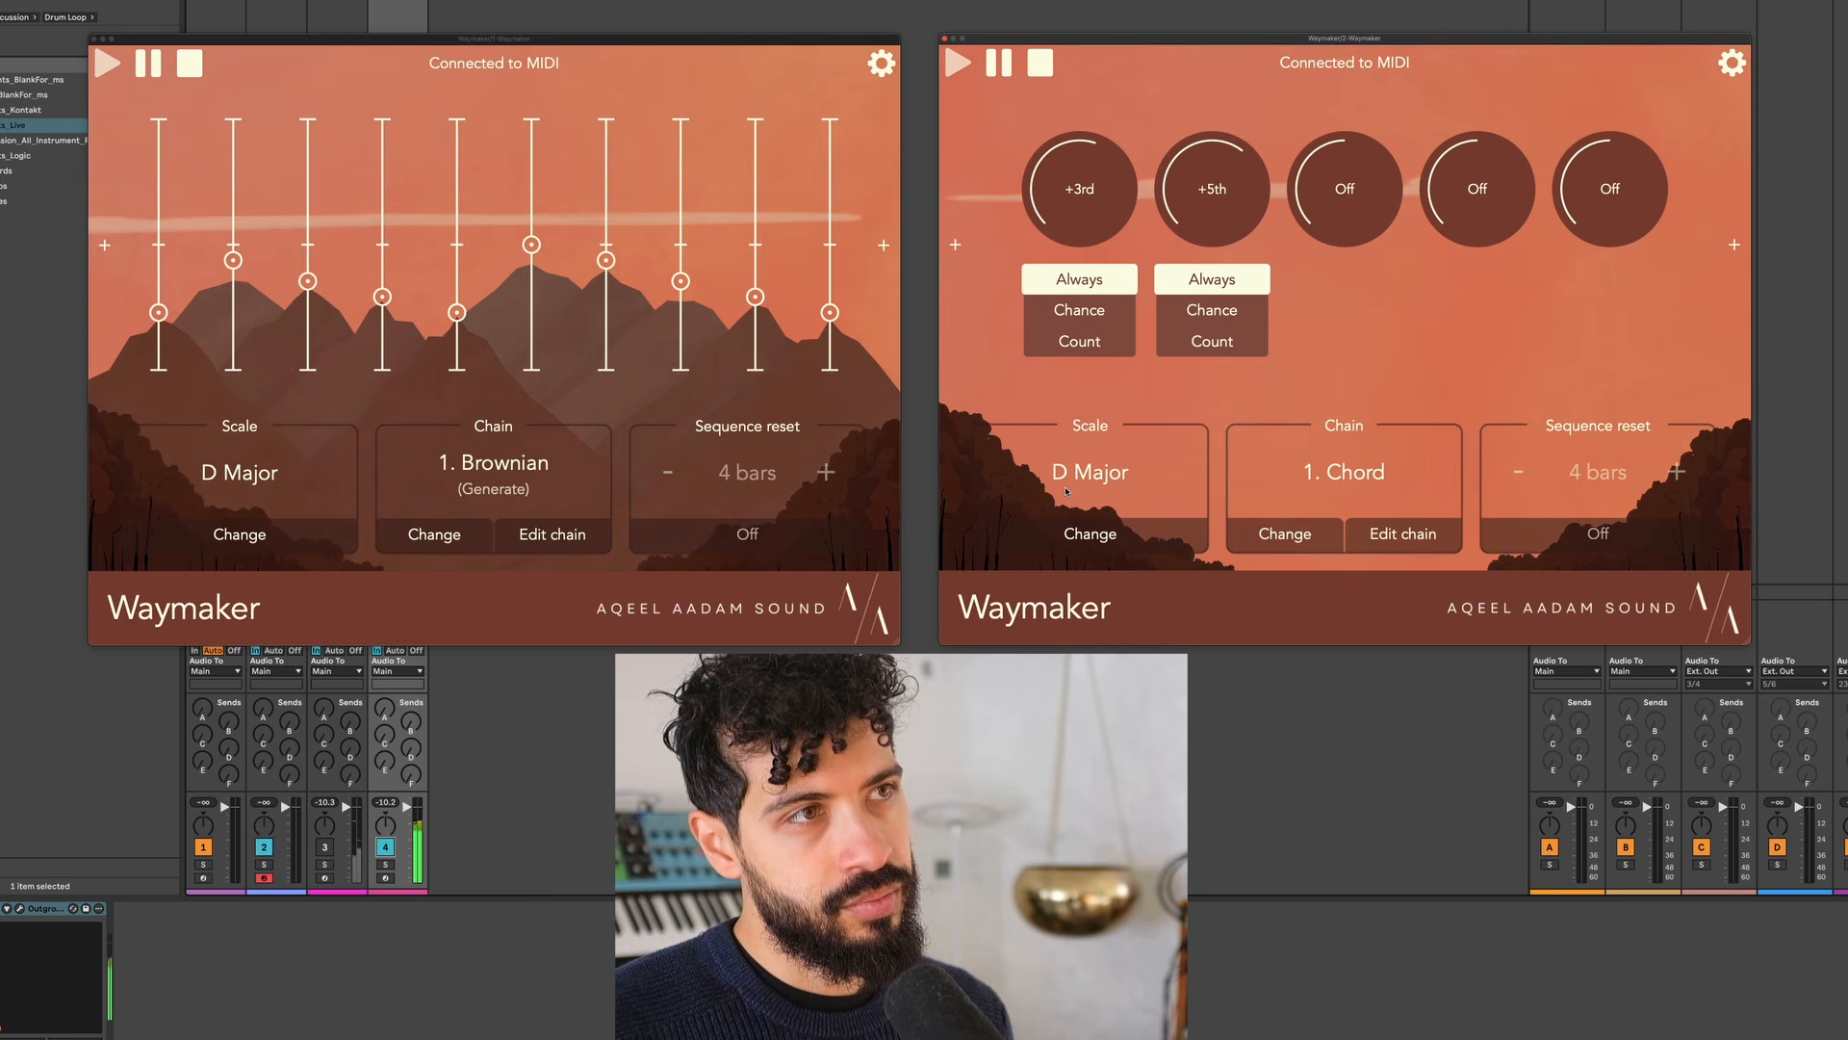
{"action": "key", "text": "space"}
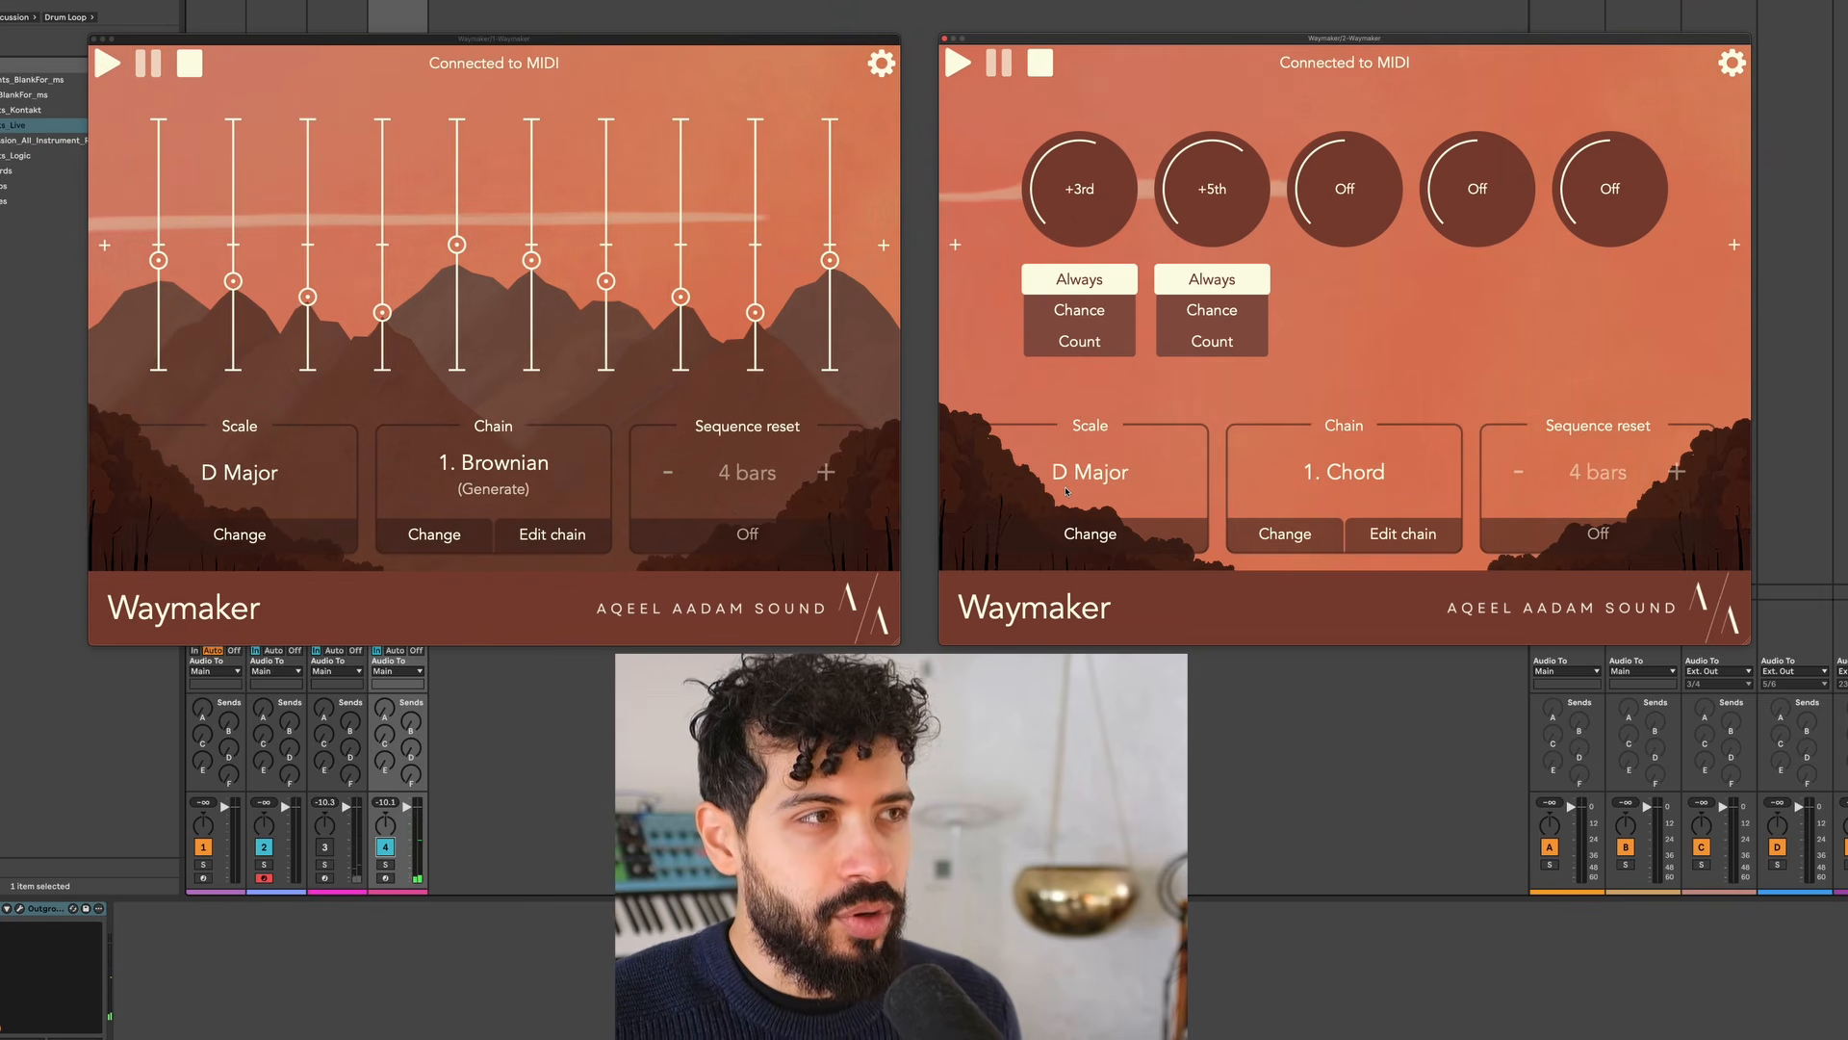
Set the Chord instance's scale to Major Pentatonic with root D and audition the resulting chords
{"action": "left_click", "coordinate": [1155, 531]}
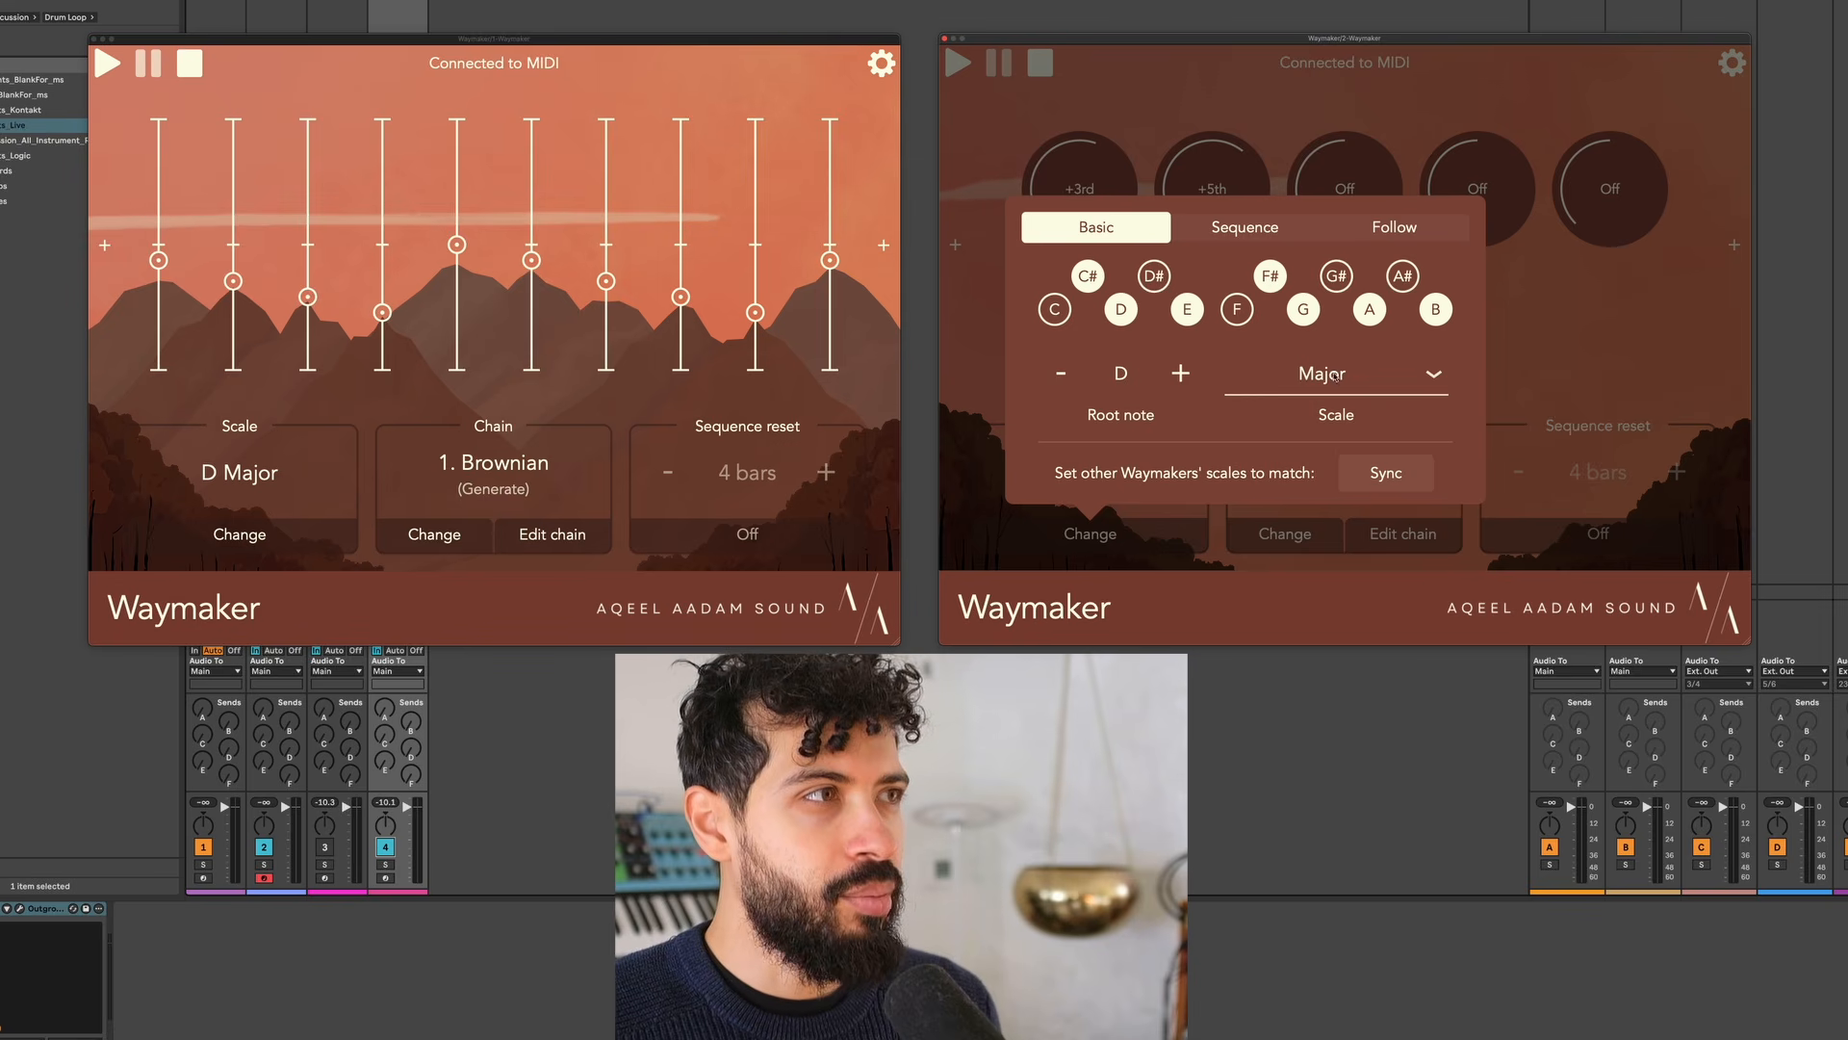
{"action": "left_click", "coordinate": [1338, 377]}
{"action": "left_click", "coordinate": [1357, 298]}
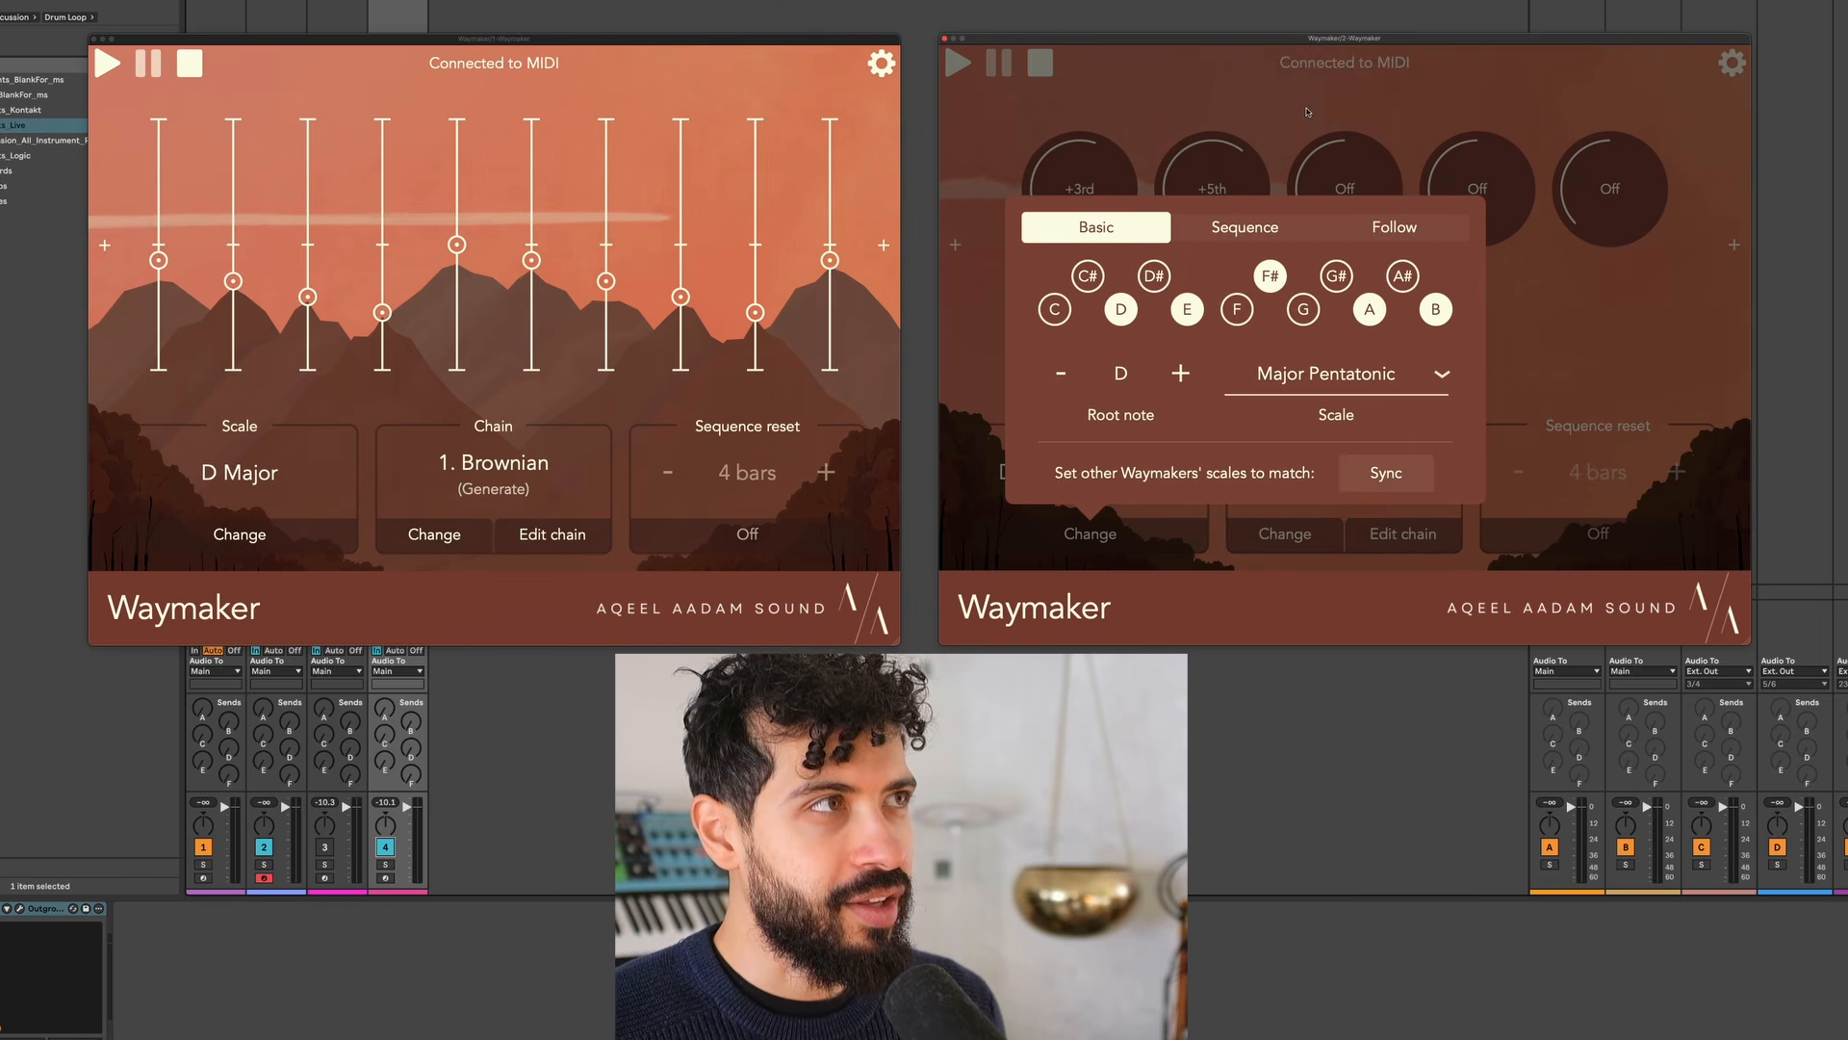
{"action": "left_click", "coordinate": [1305, 108]}
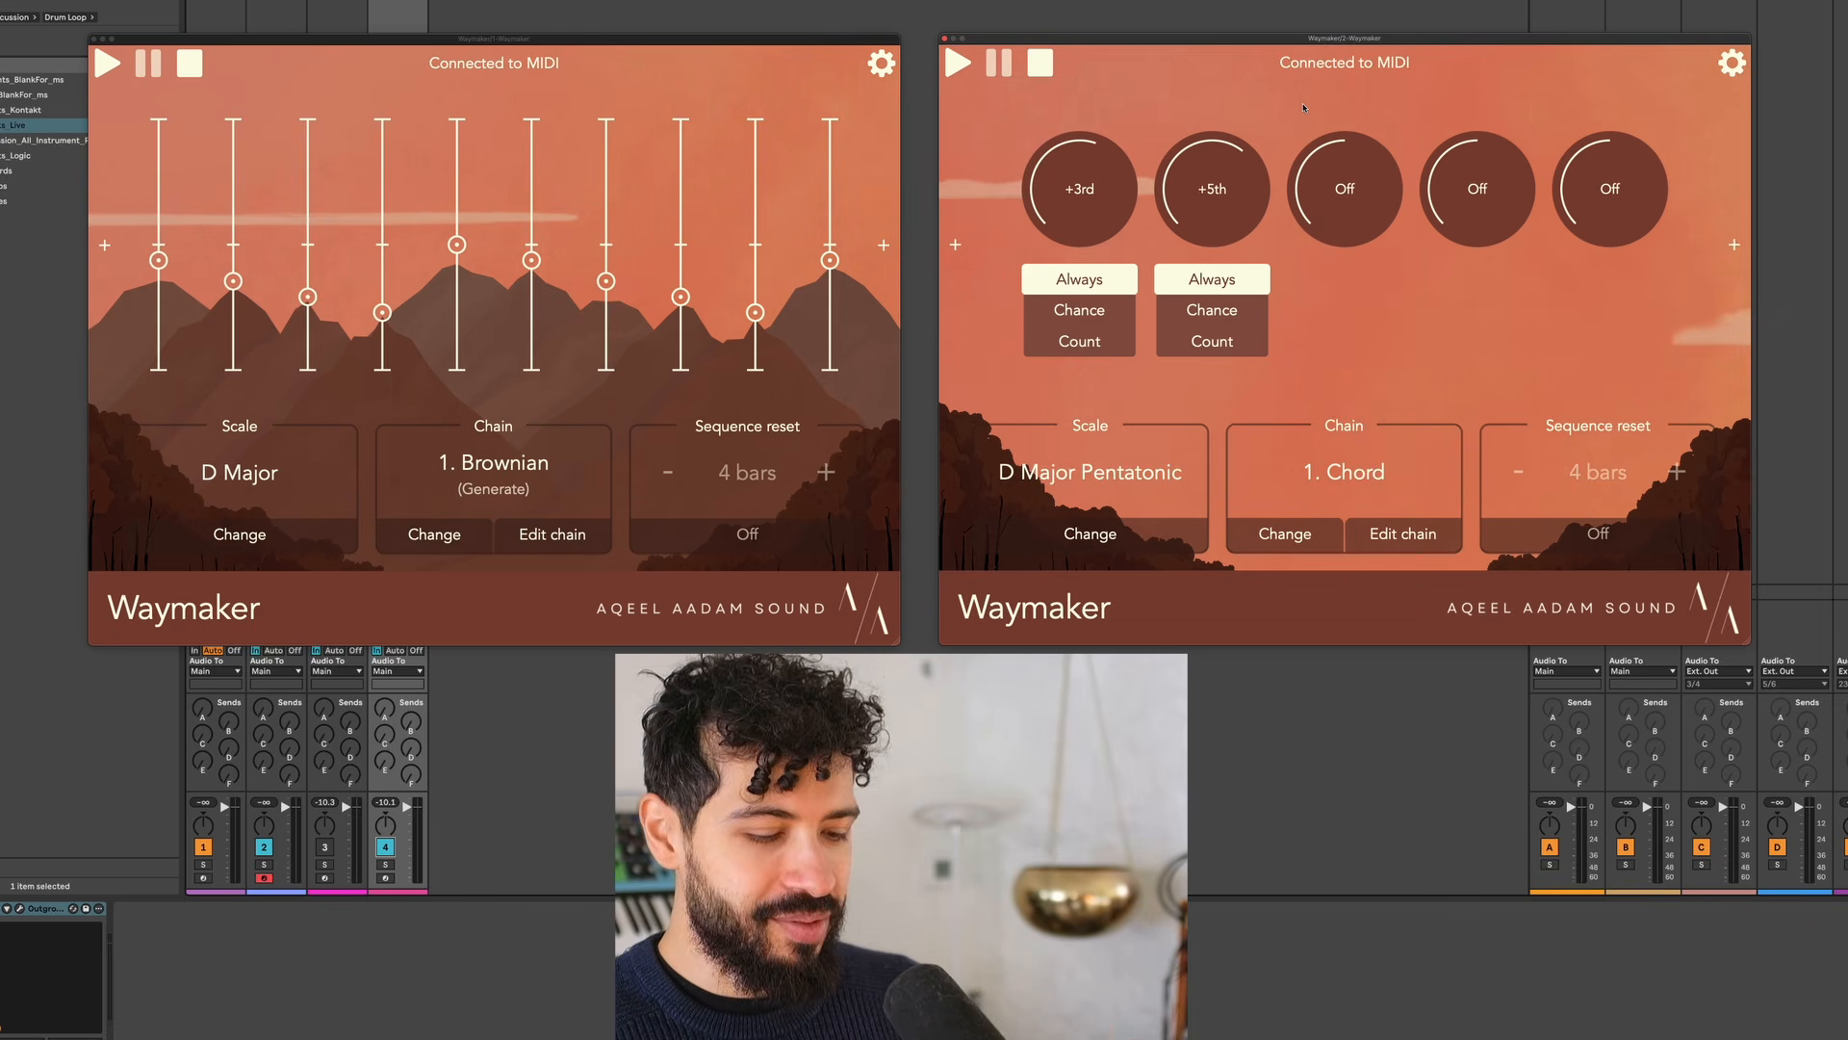
{"action": "key", "text": "space"}
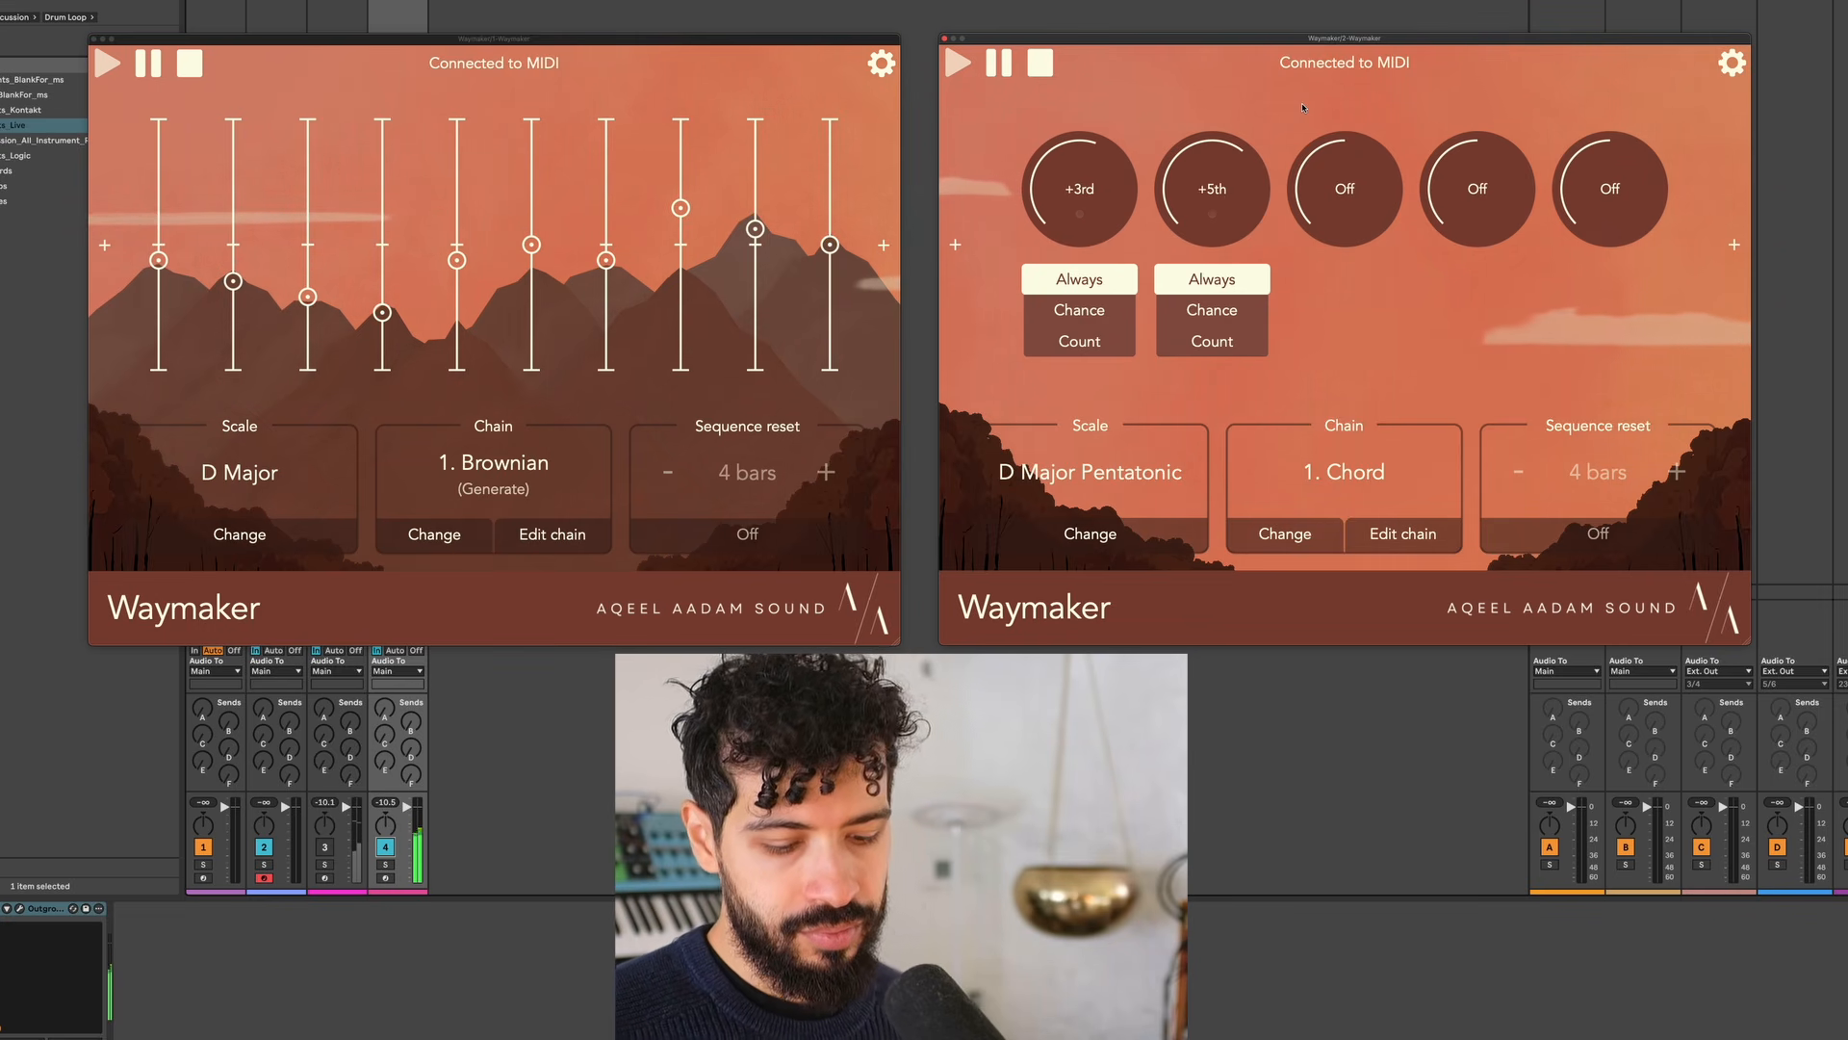
{"action": "key", "text": "space"}
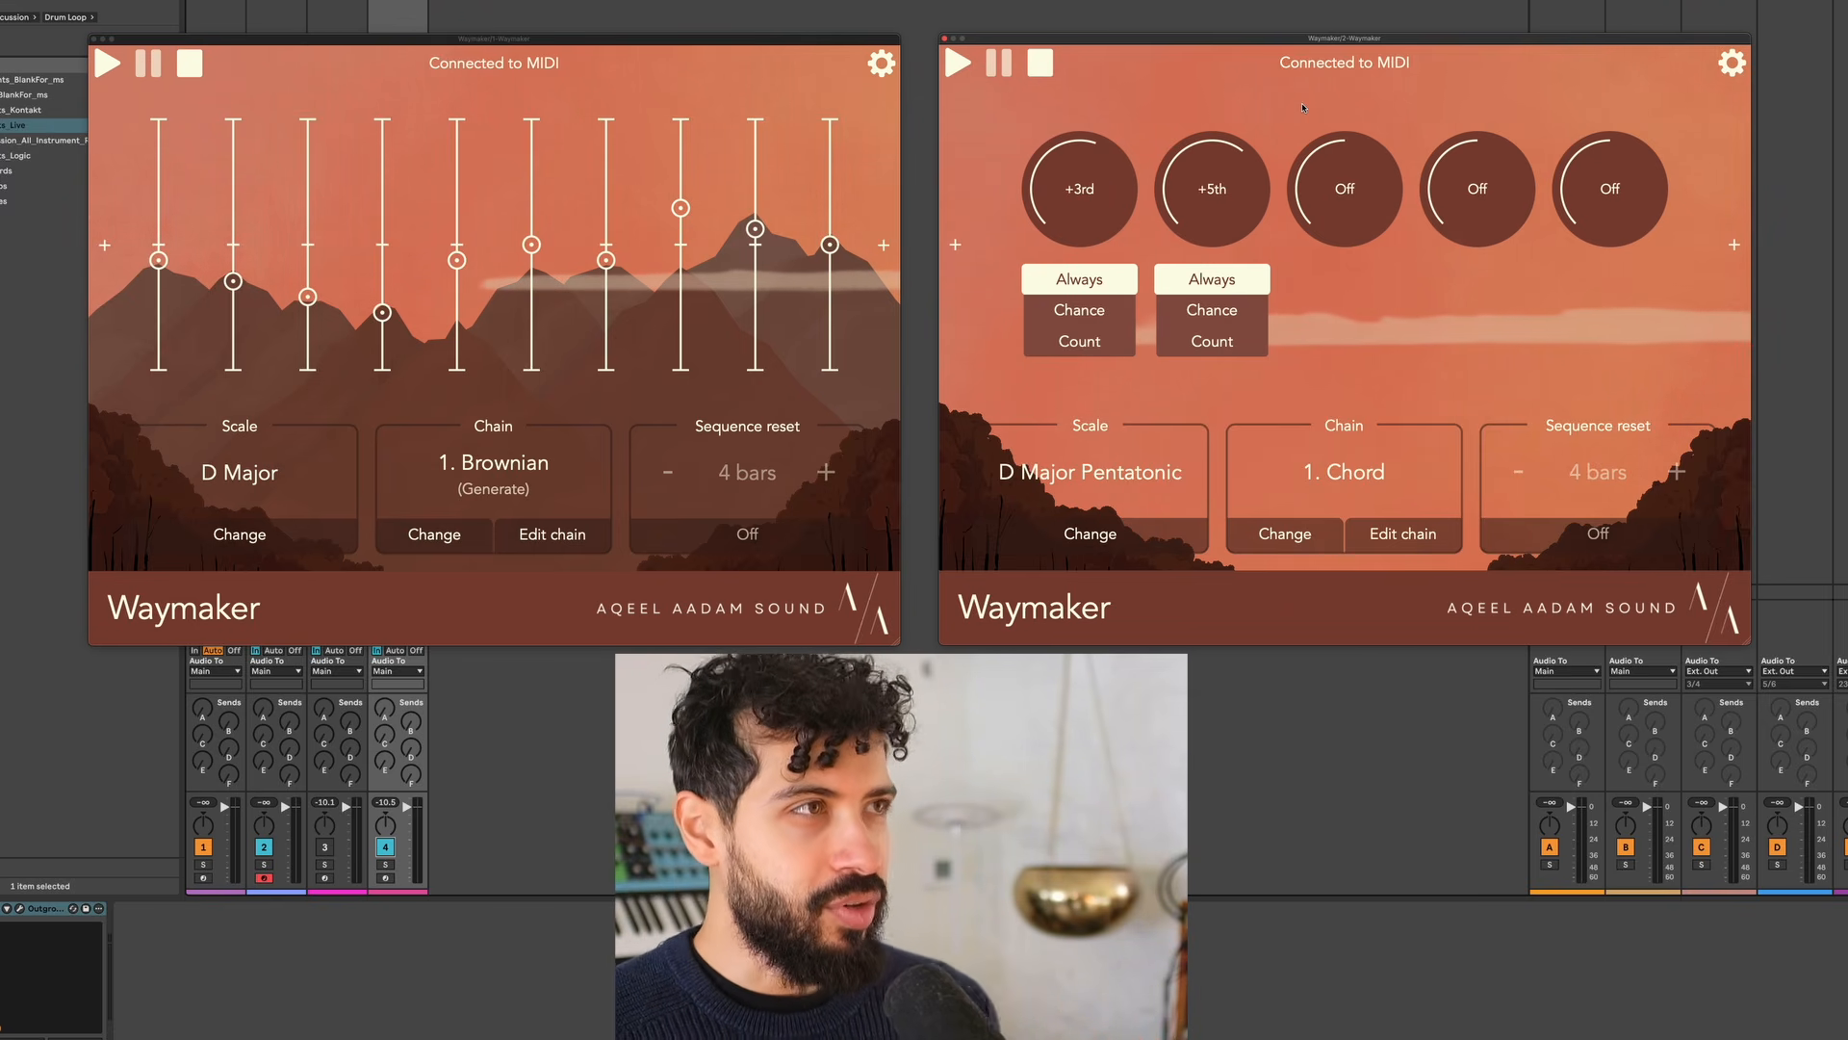
Set the Chord instance's scale to Major, remove the notes E and B from it, and audition the custom scale
{"action": "left_click", "coordinate": [1134, 535]}
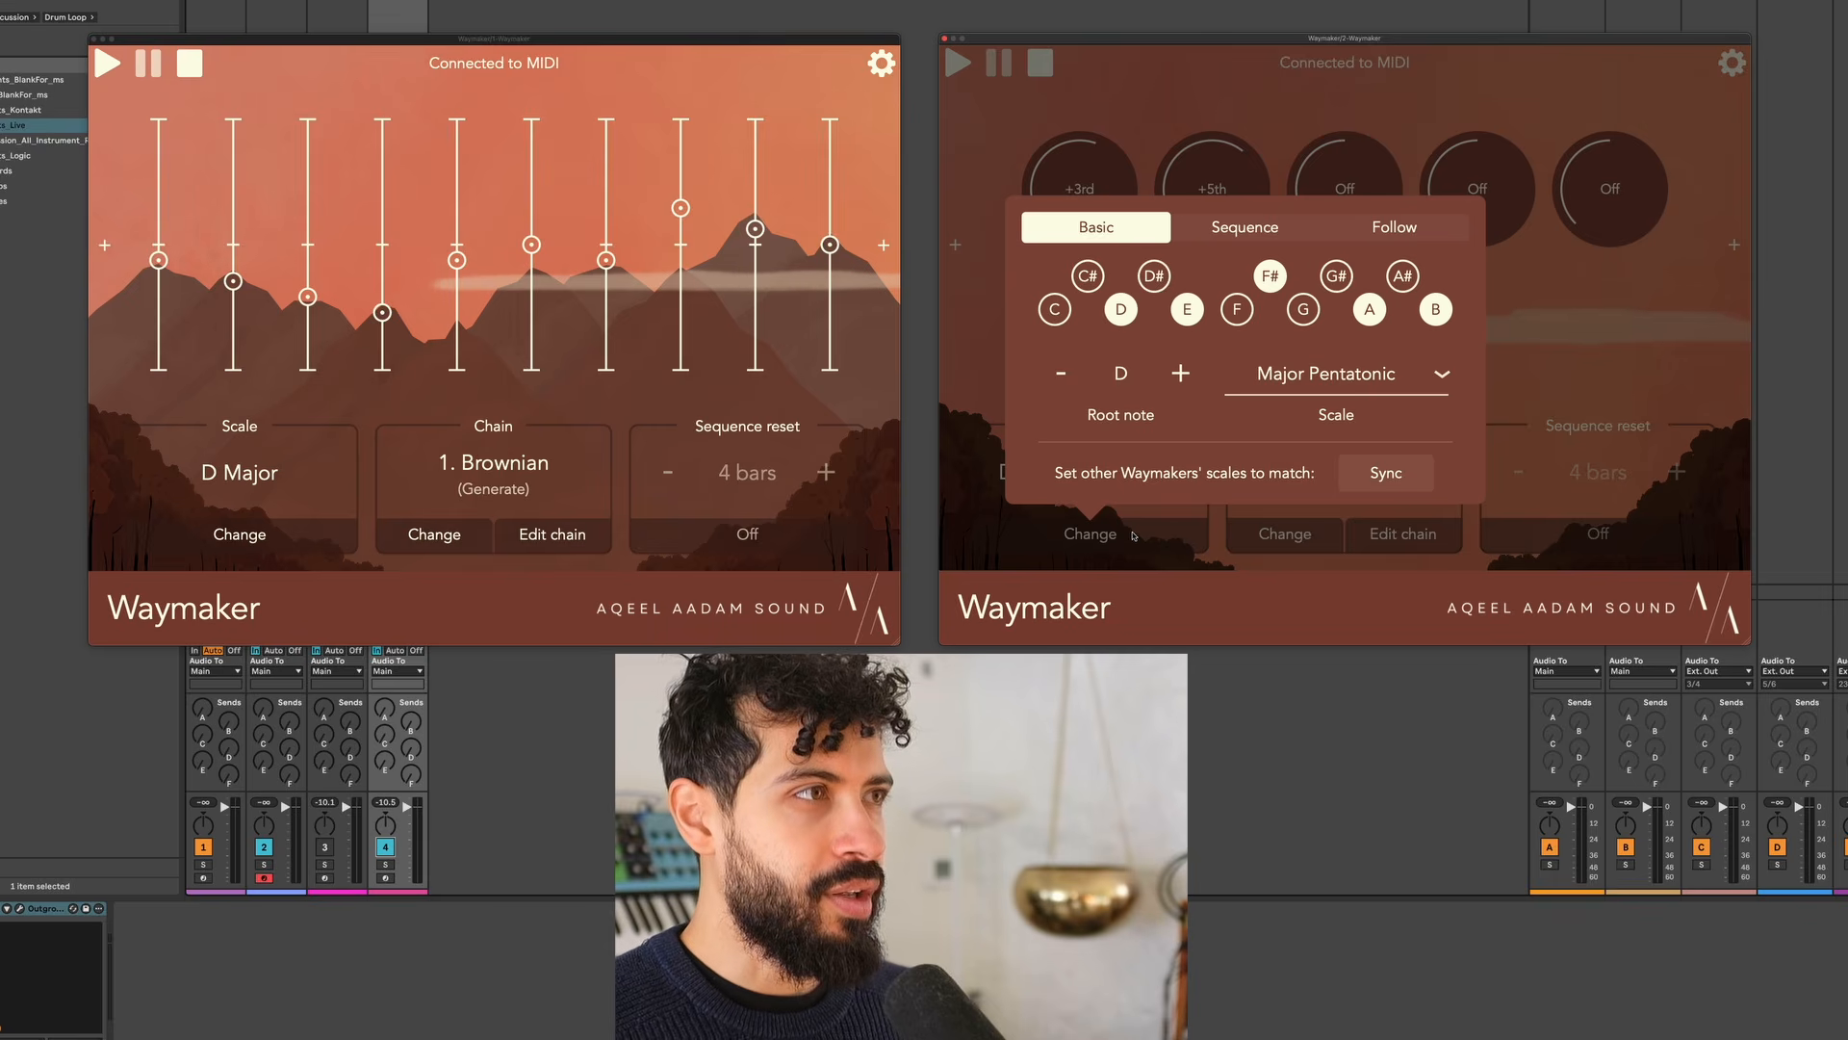
{"action": "left_click", "coordinate": [1324, 371]}
{"action": "left_click", "coordinate": [1328, 193]}
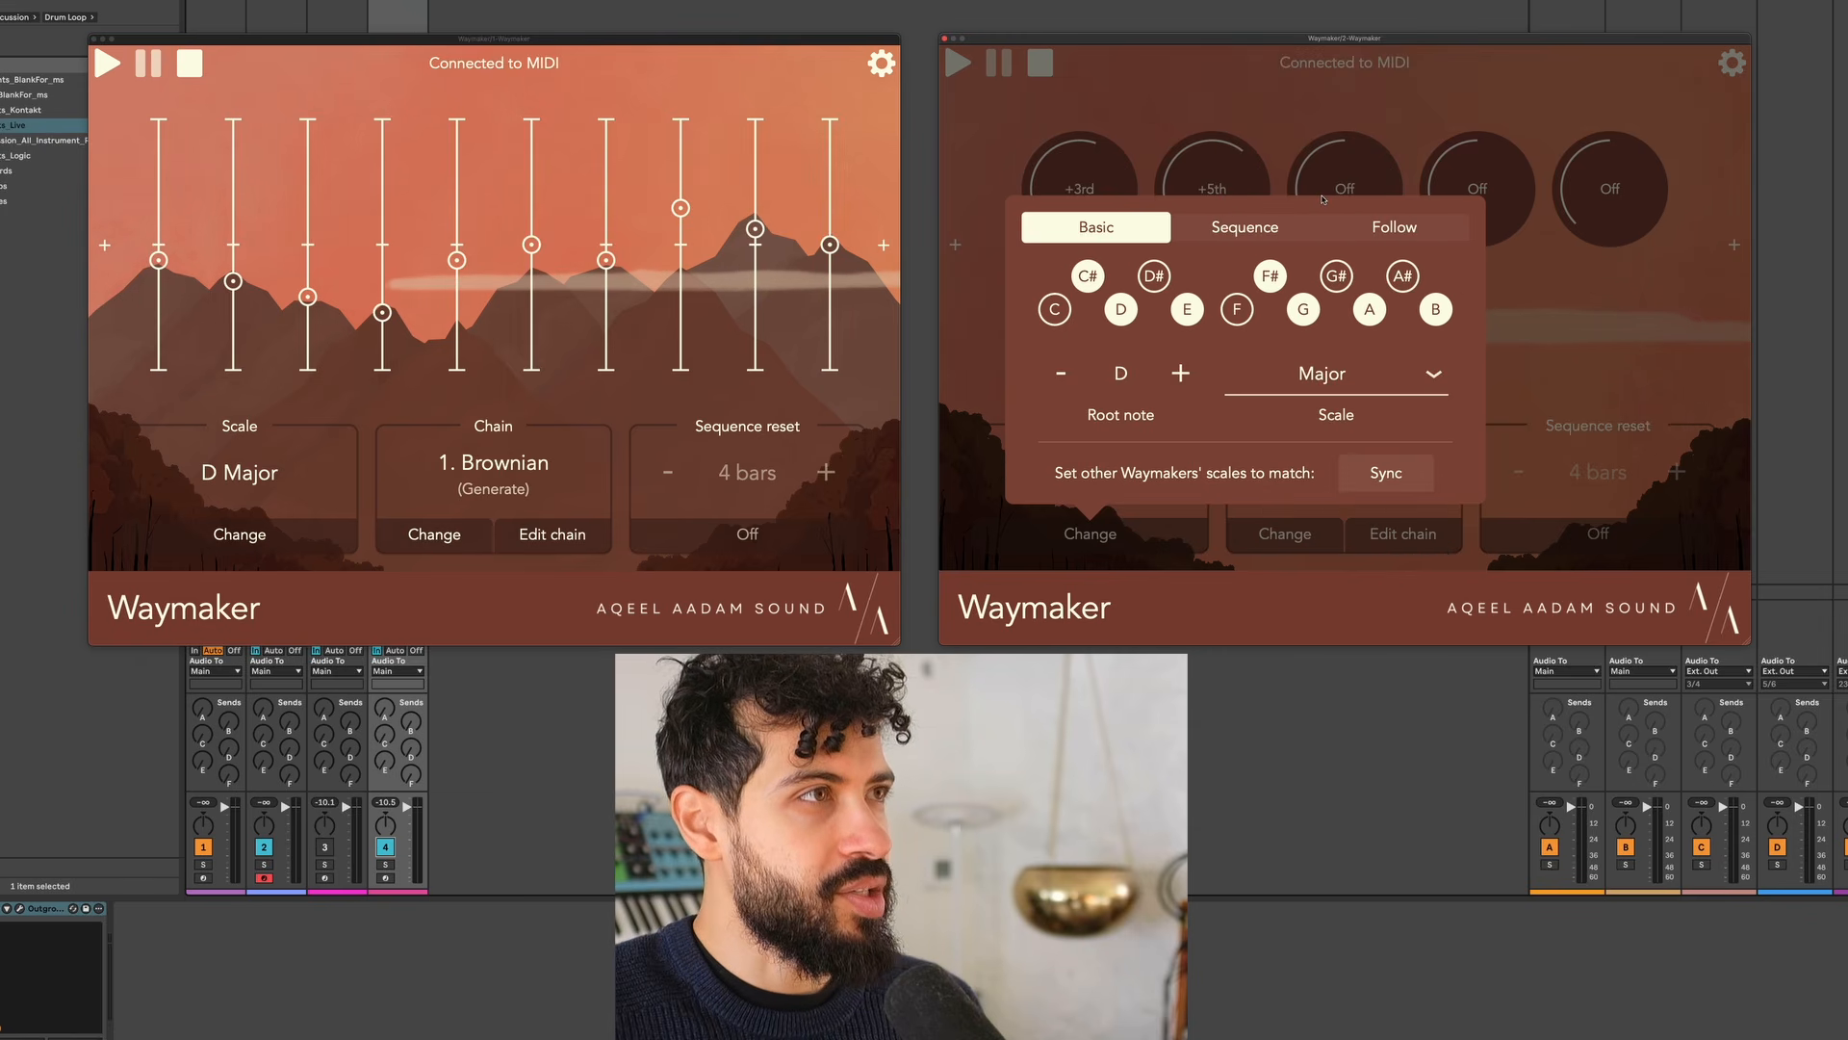
{"action": "left_click", "coordinate": [1189, 309]}
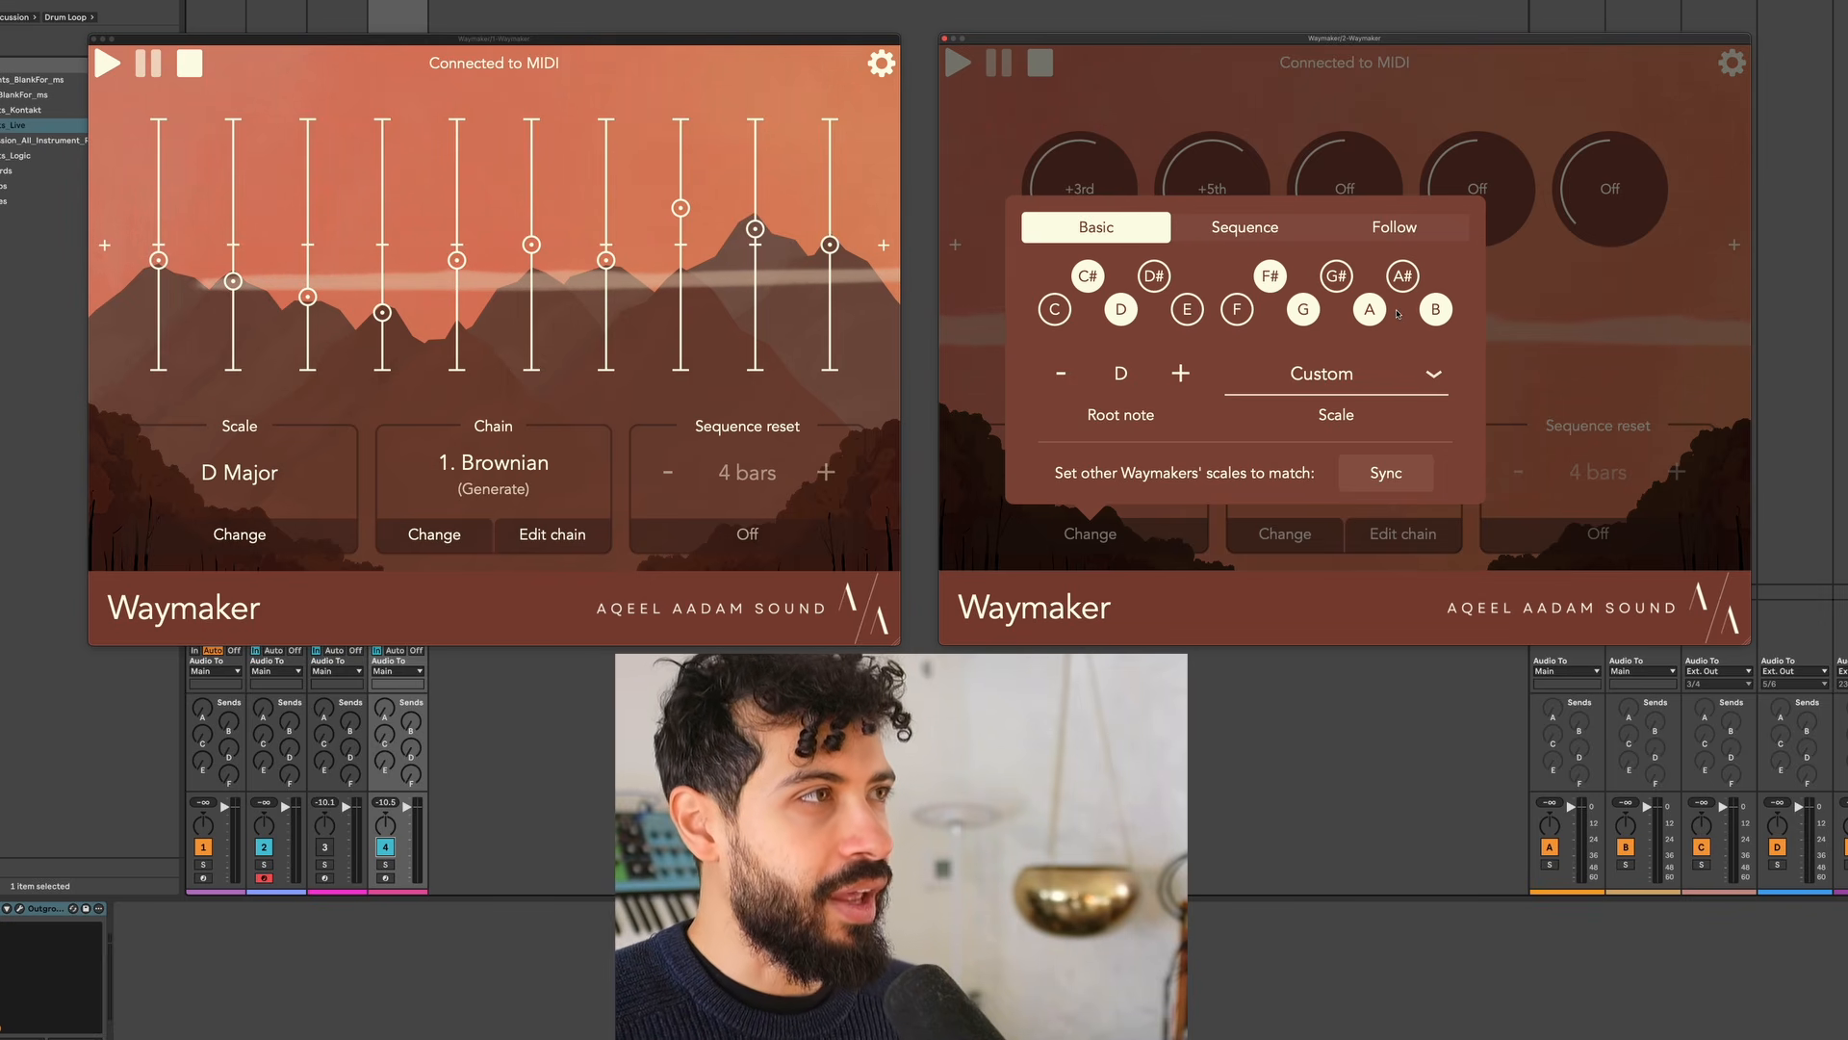
{"action": "left_click", "coordinate": [1436, 310]}
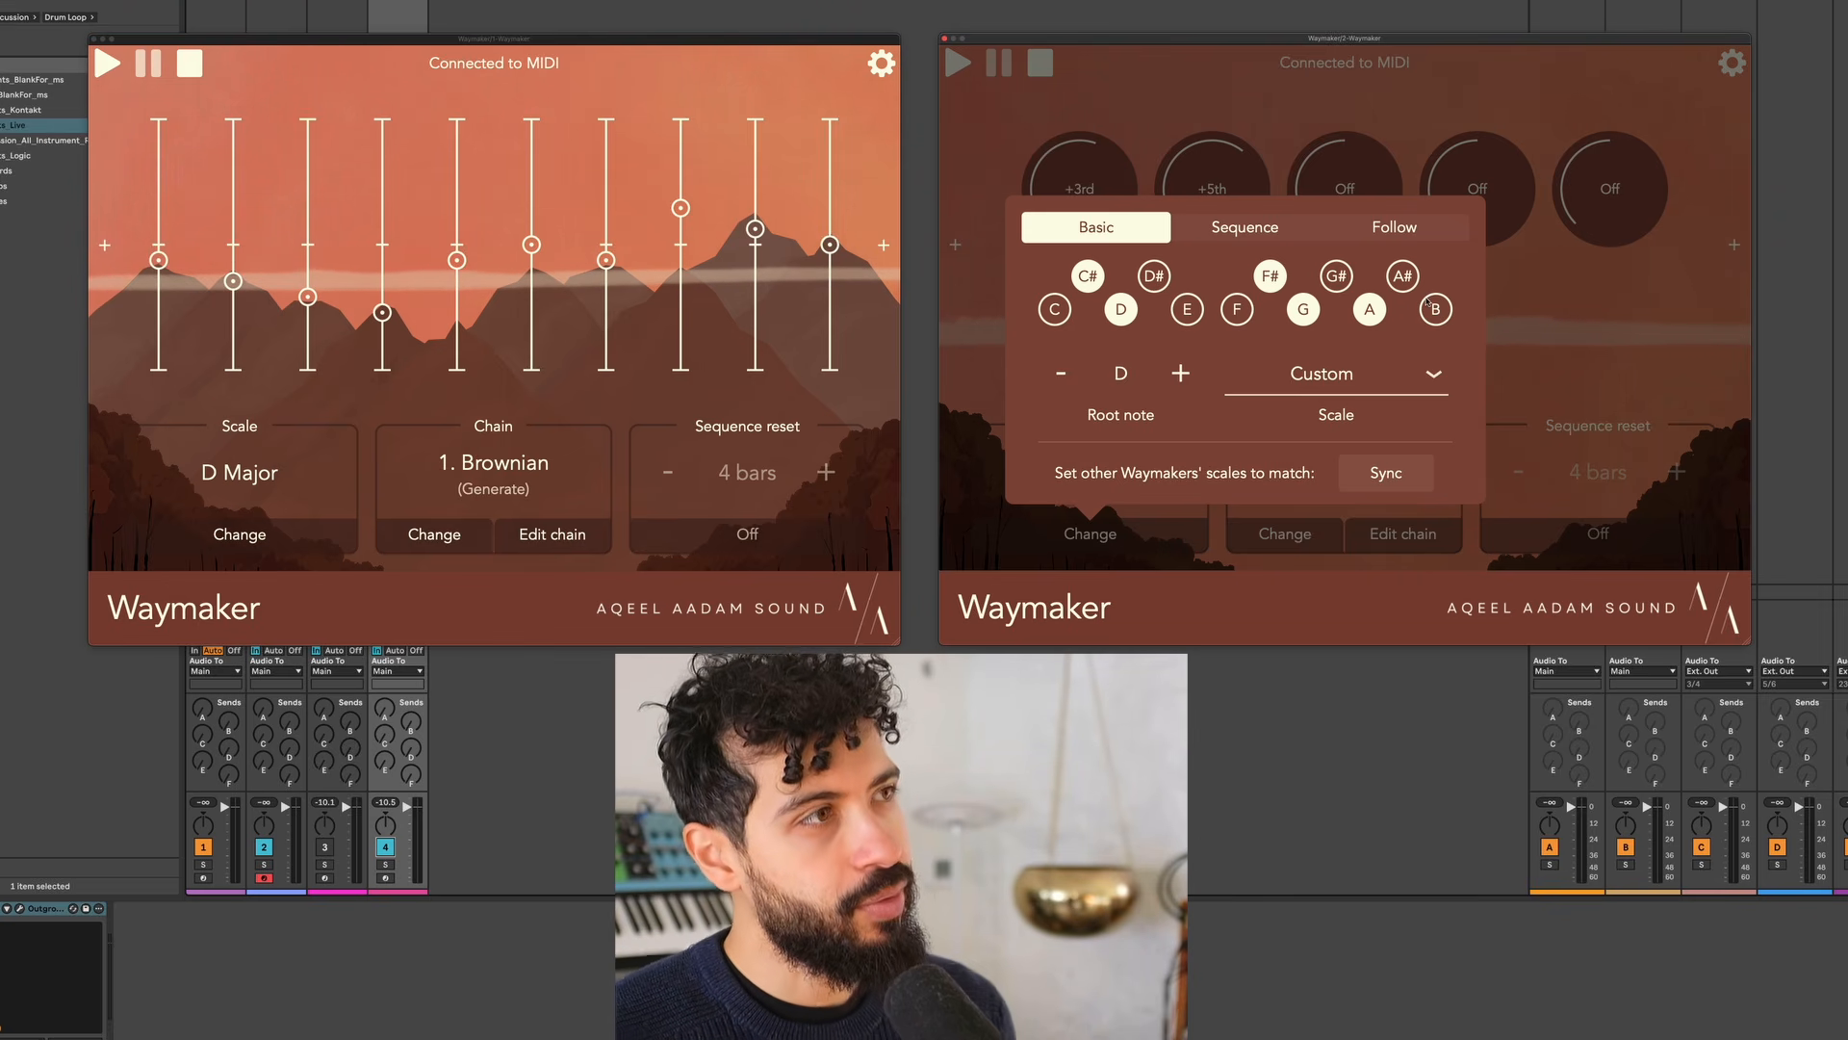
{"action": "left_click", "coordinate": [1376, 98]}
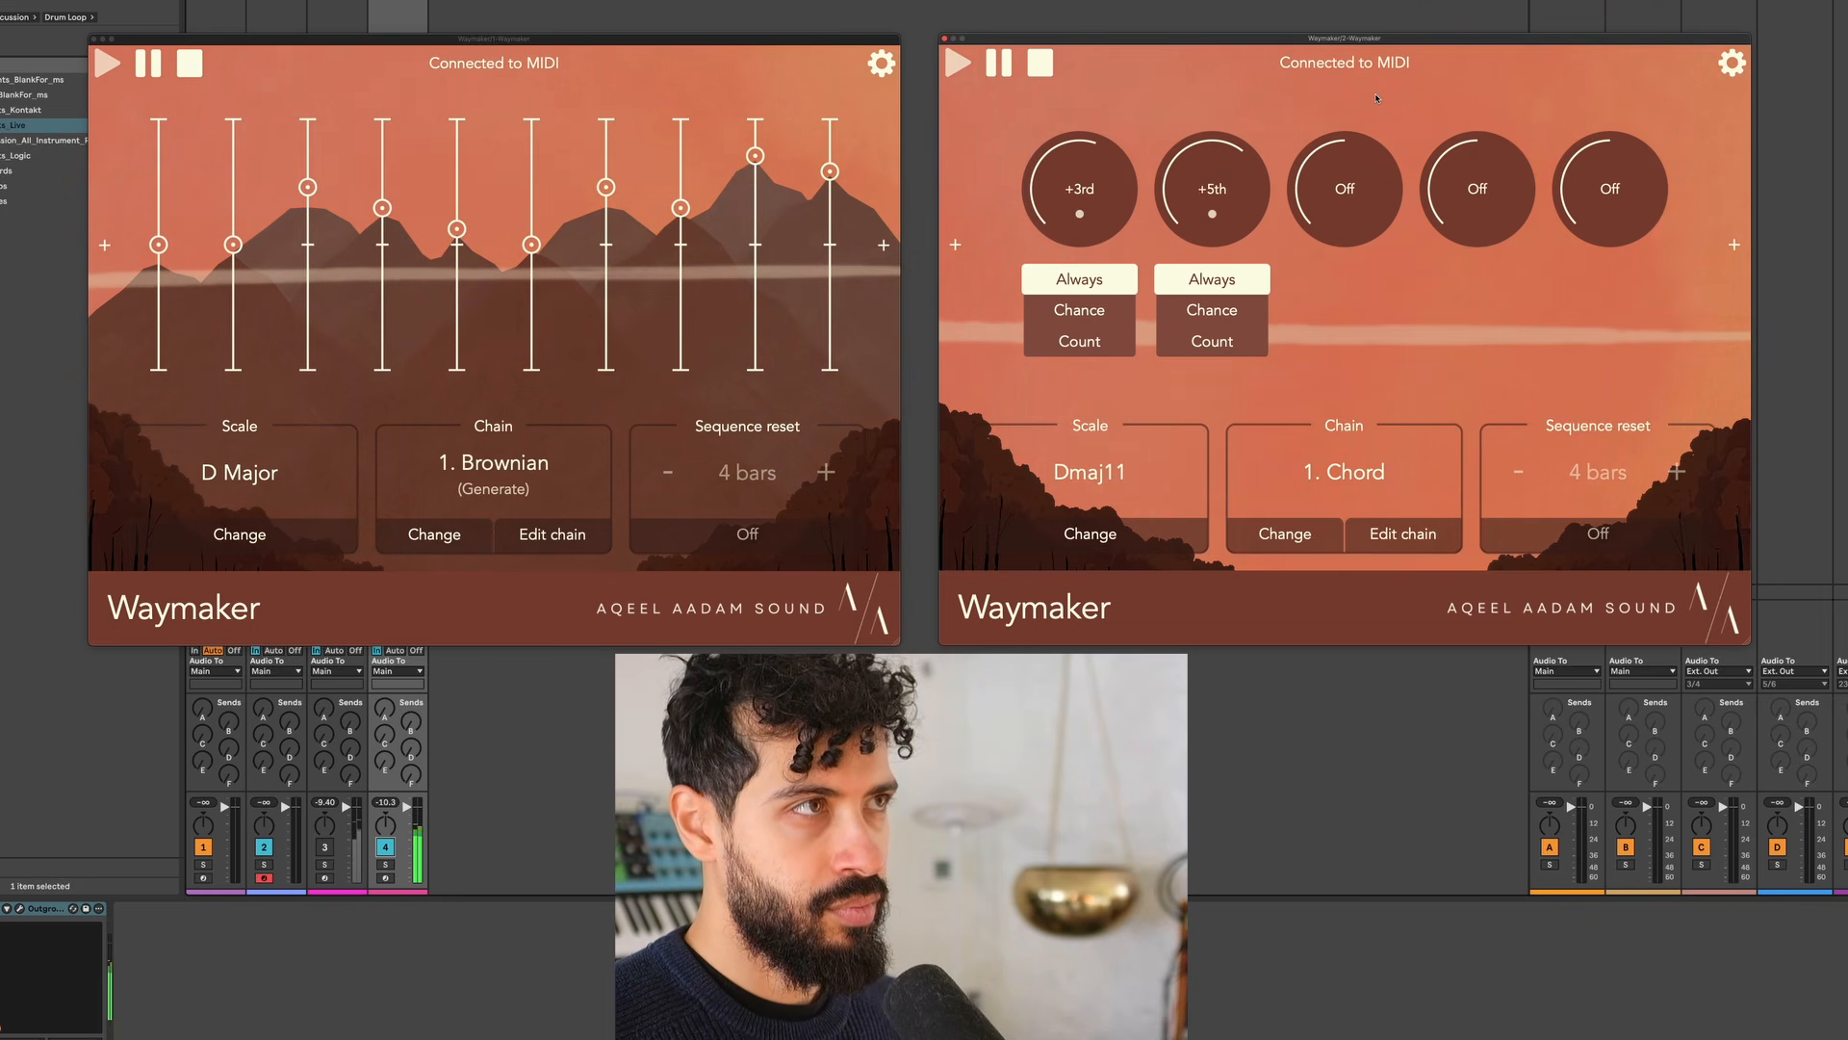
{"action": "key", "text": "space"}
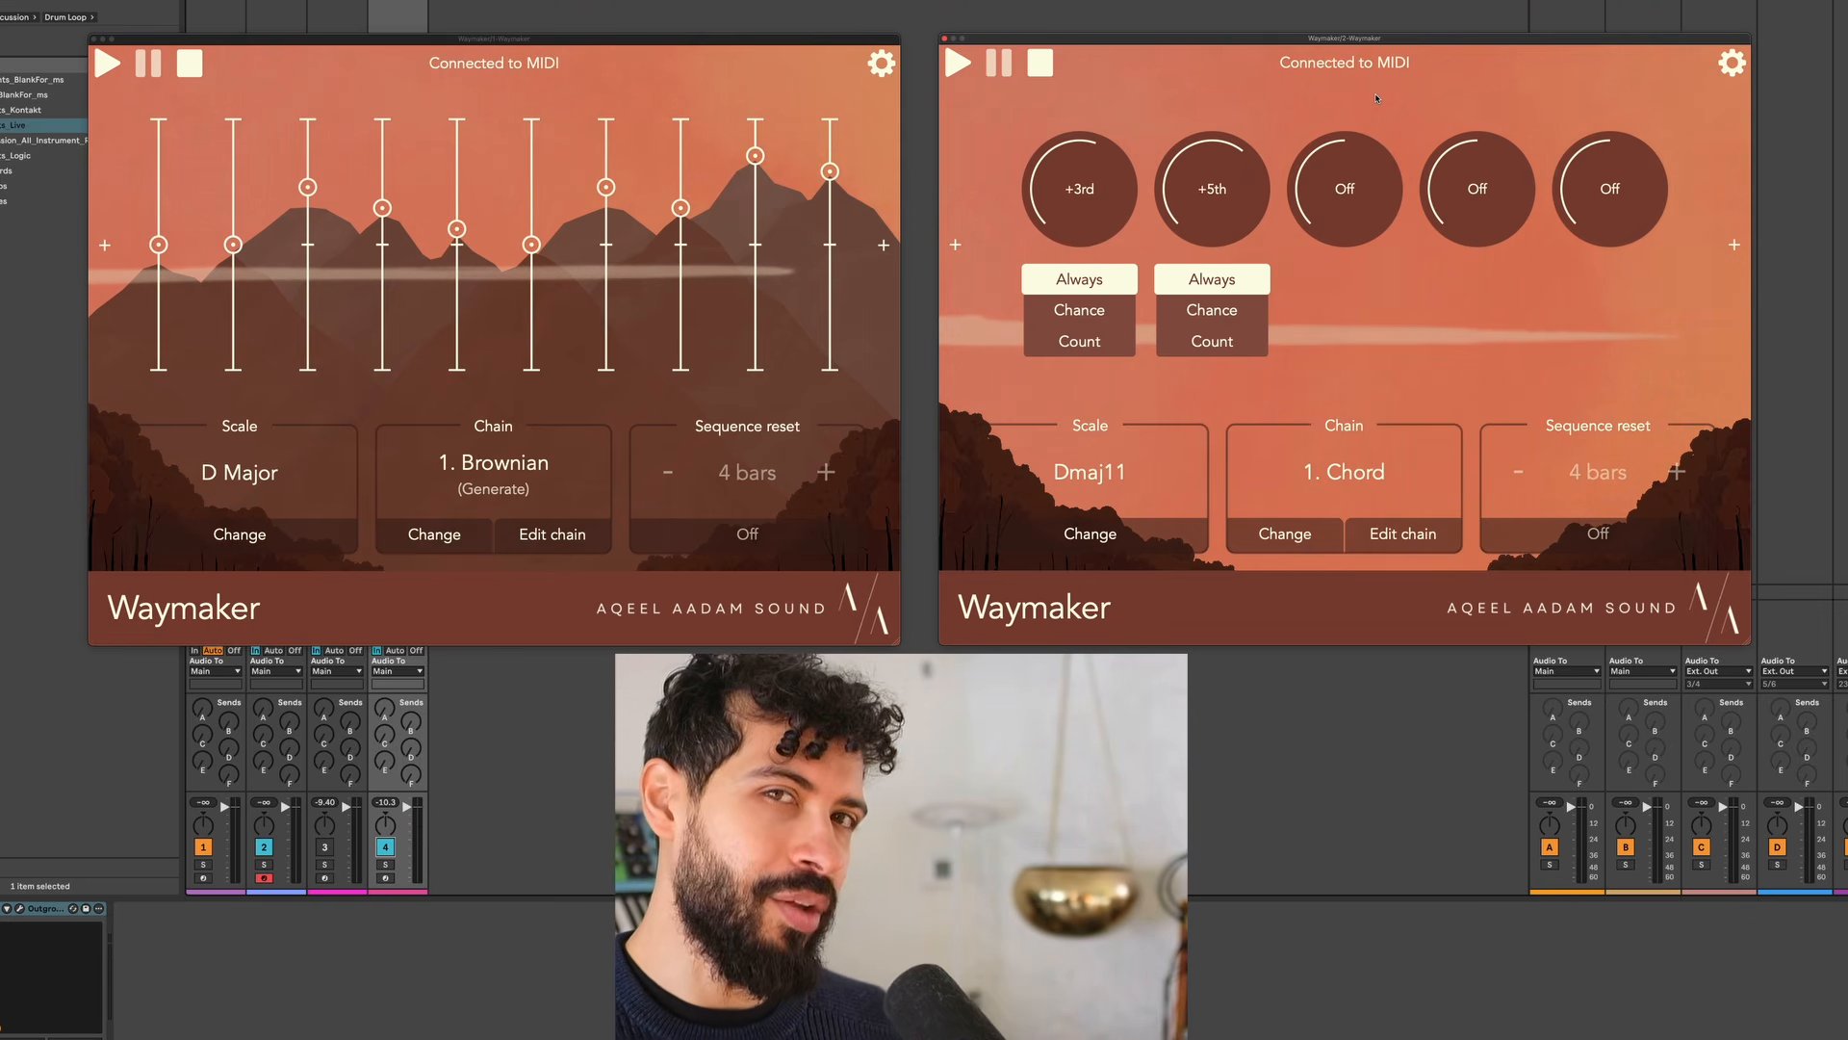
Reactivate track 3 and audition it together with track 4
{"action": "left_click", "coordinate": [1285, 533]}
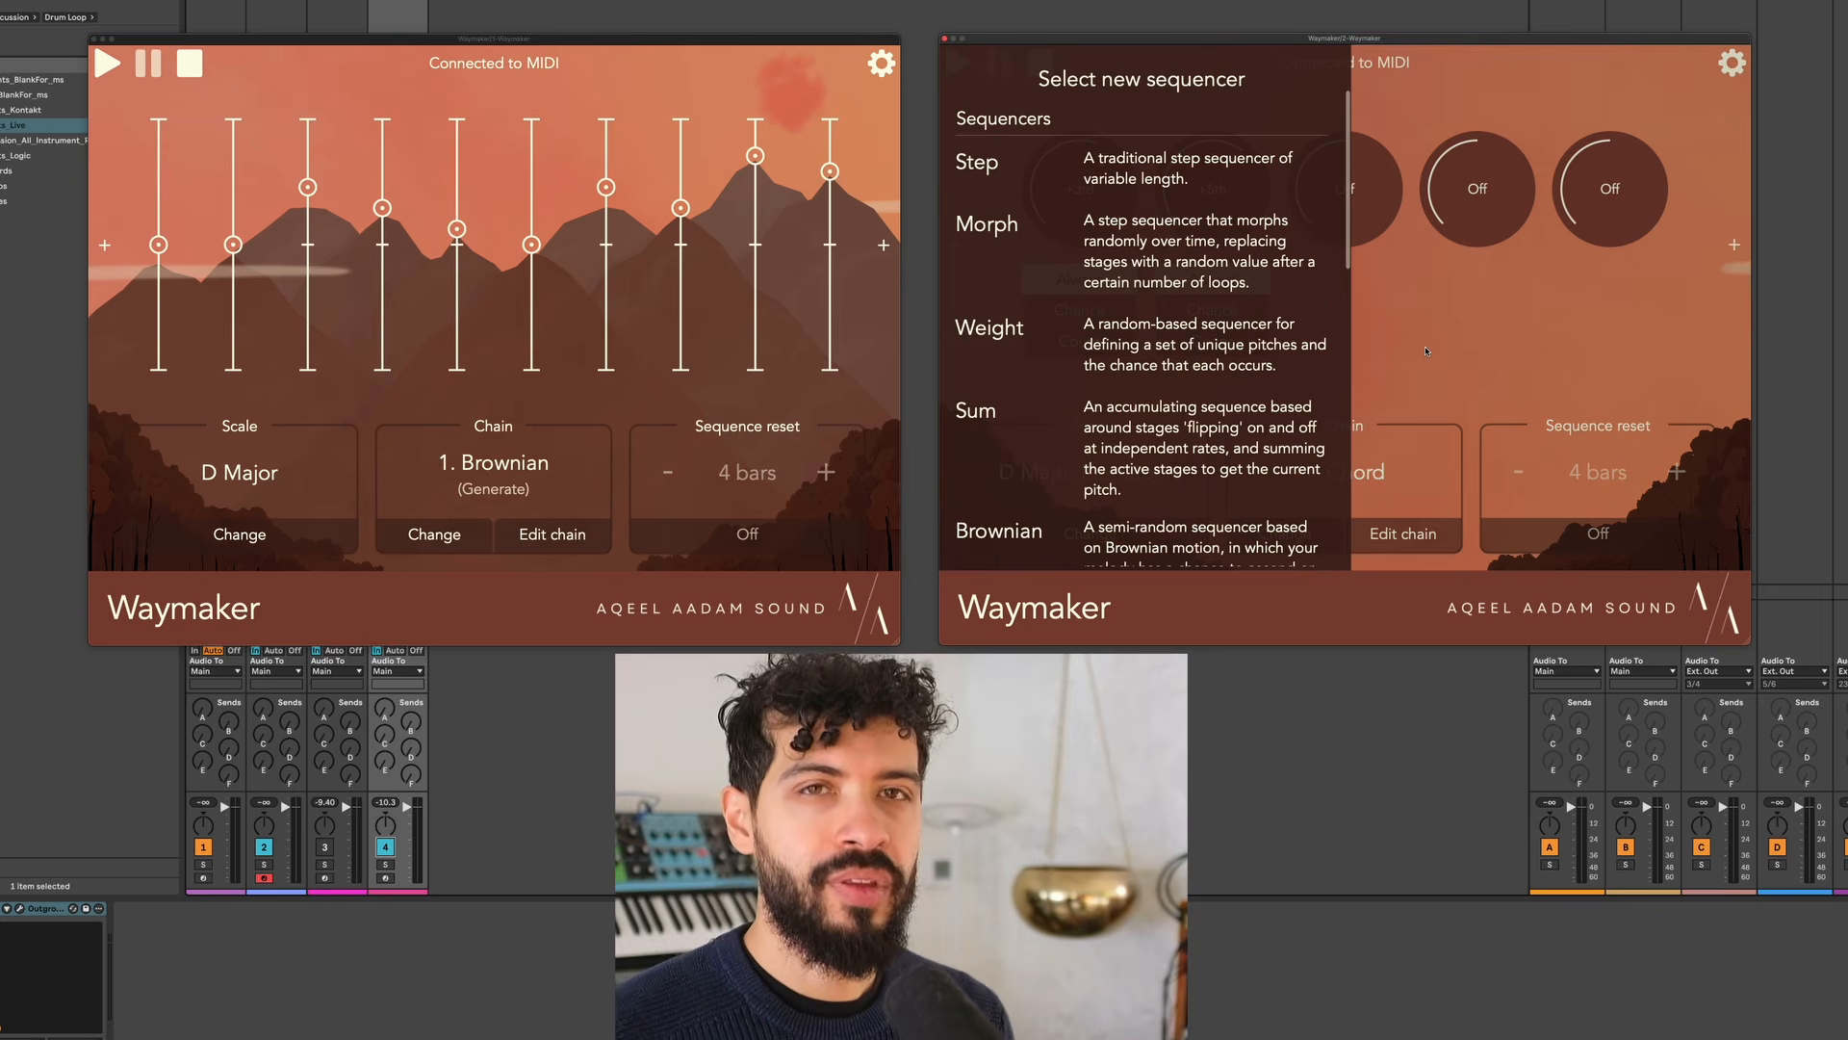
{"action": "left_click", "coordinate": [1425, 351]}
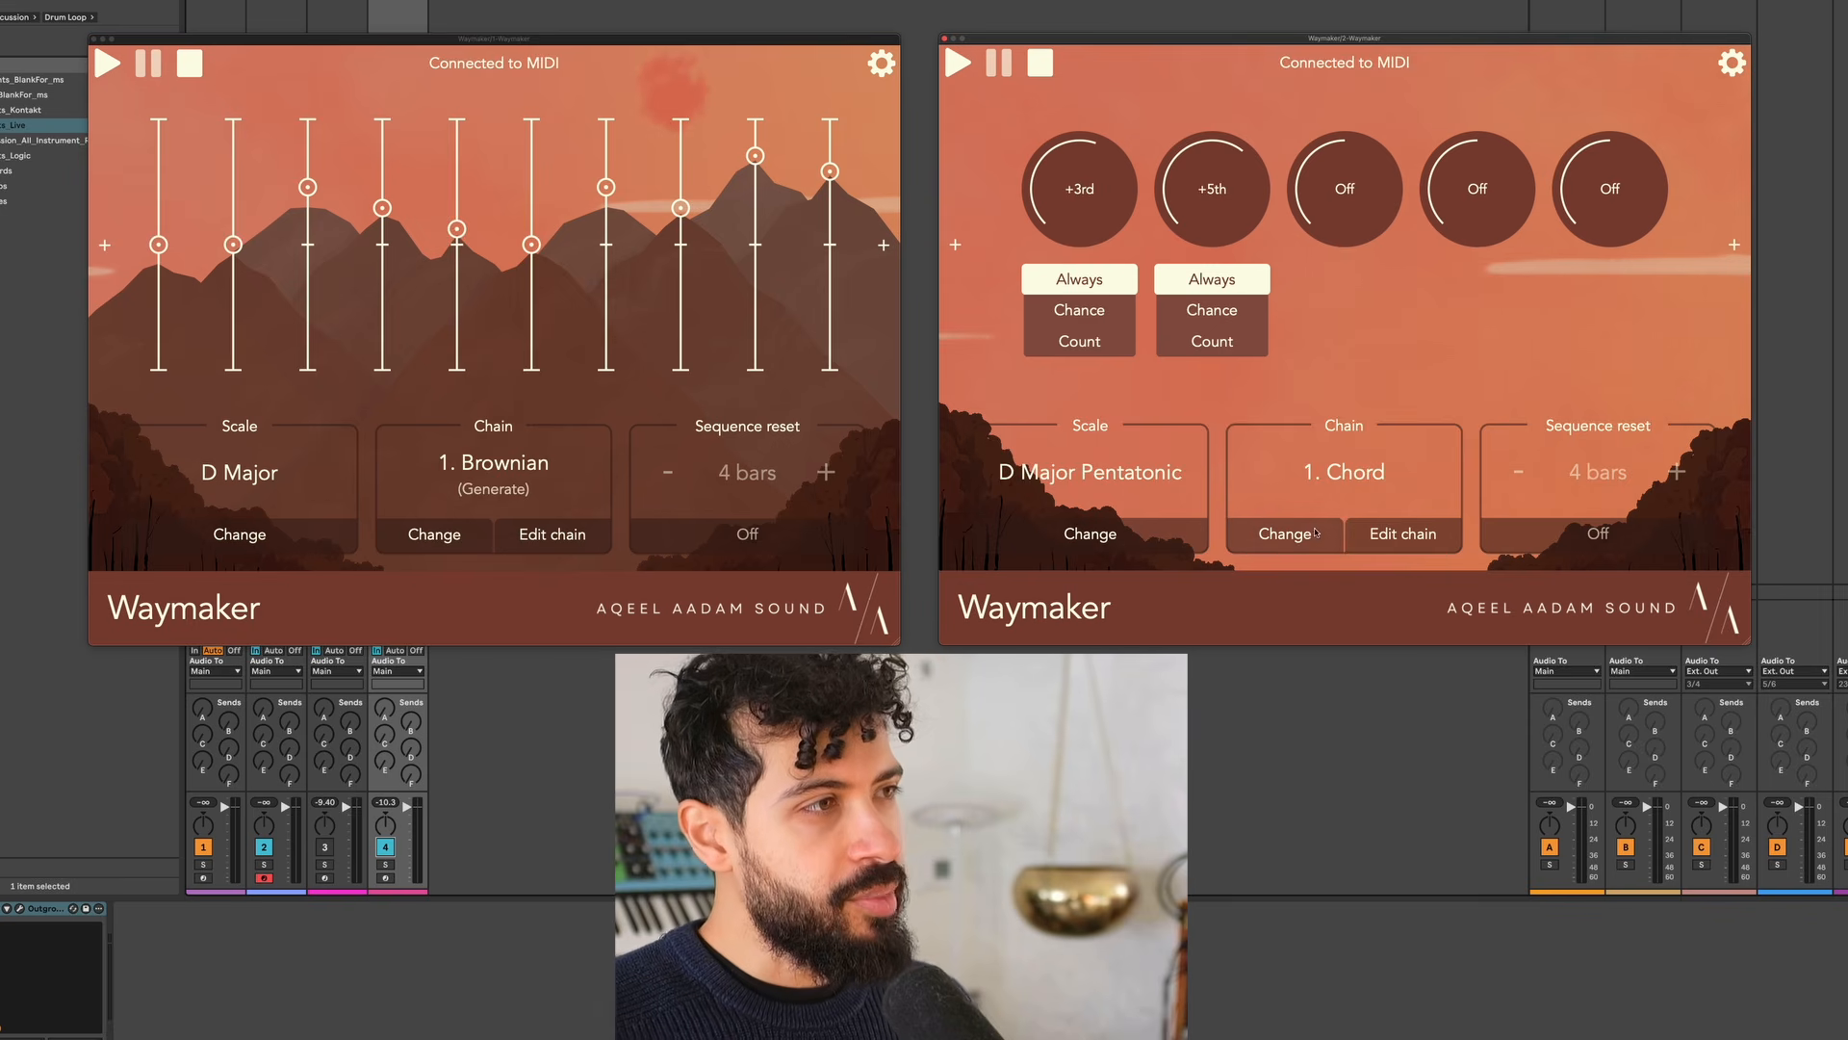
{"action": "left_click", "coordinate": [325, 846]}
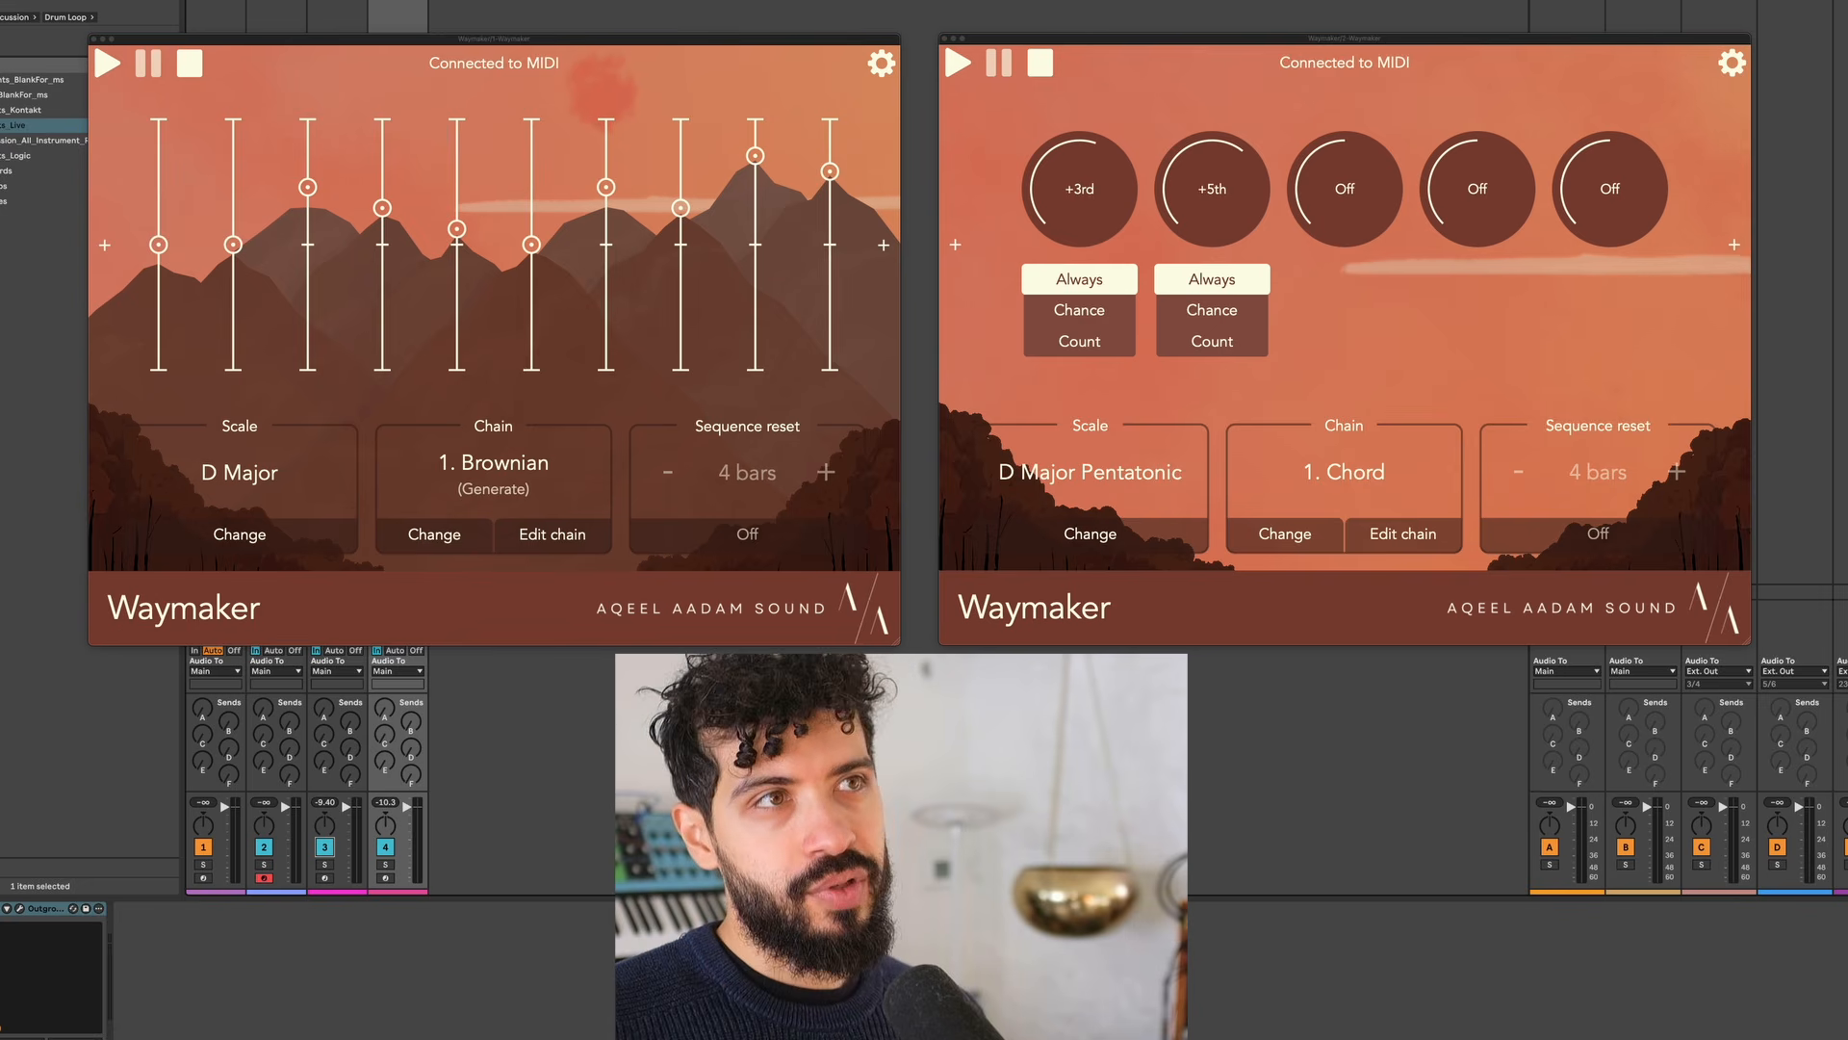
{"action": "key", "text": "space"}
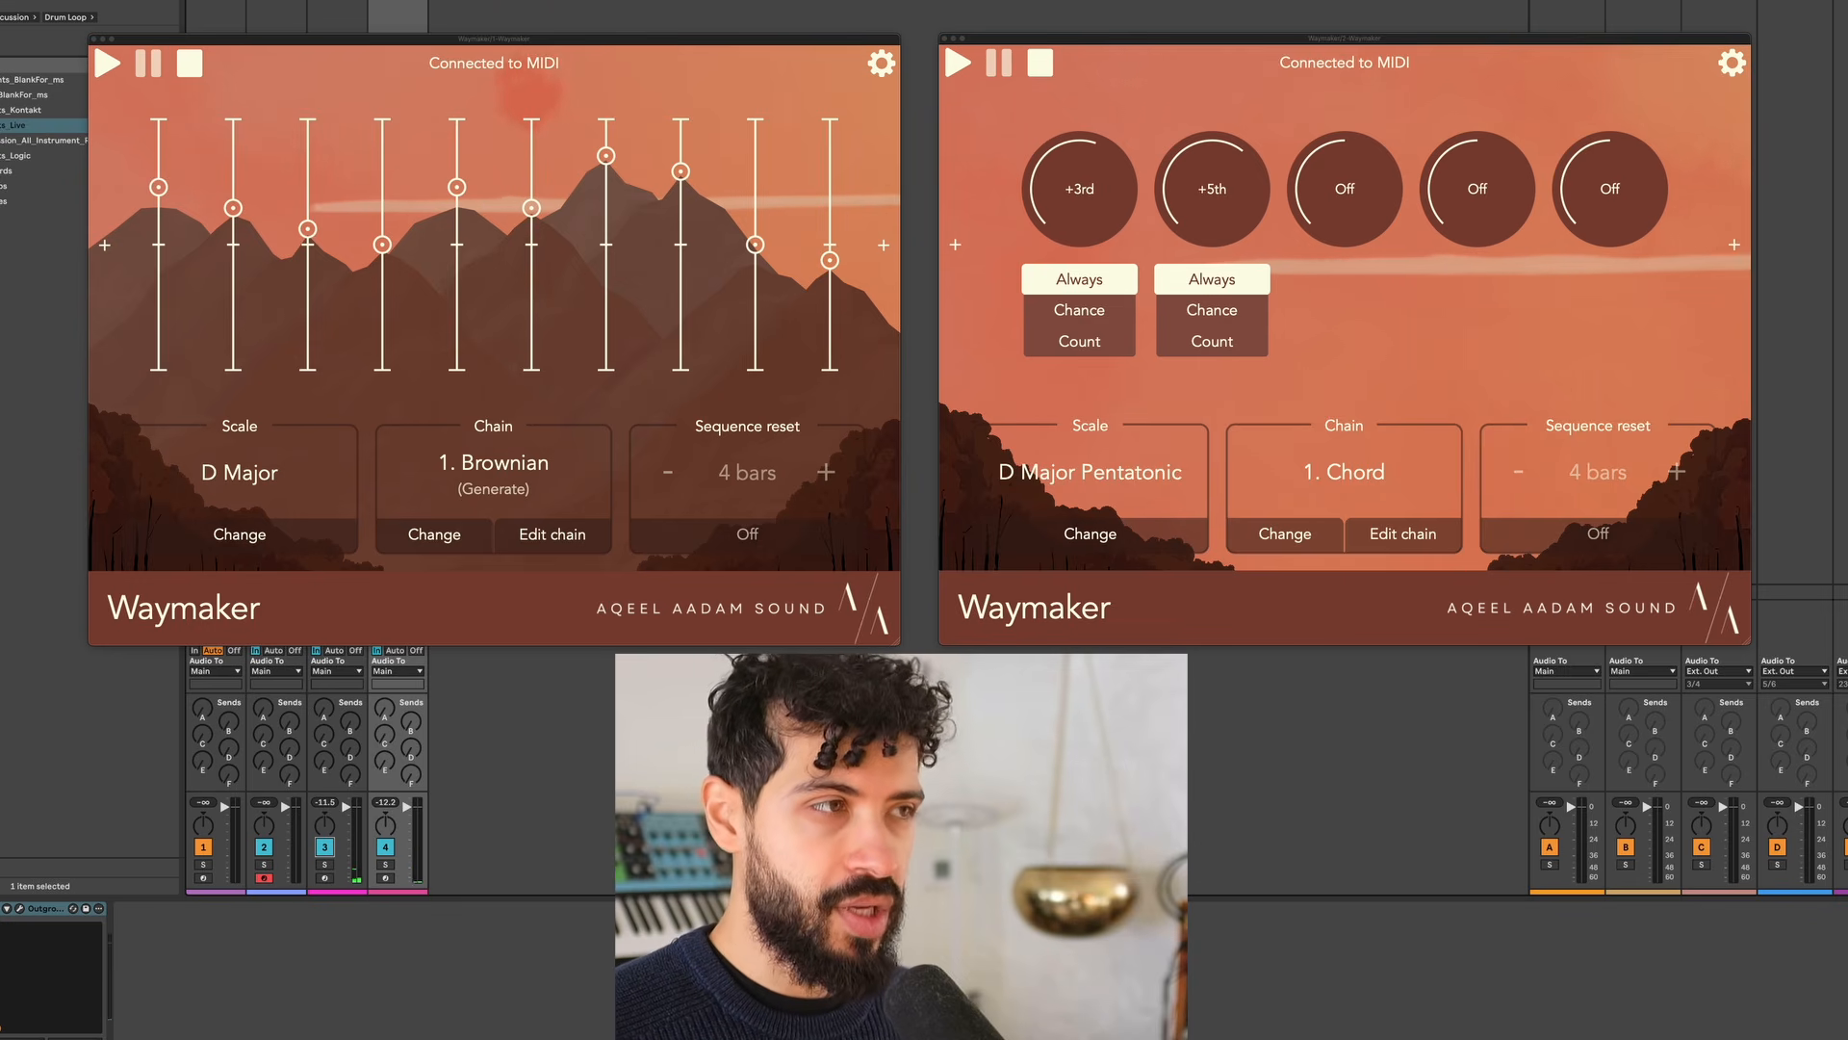
Replace the Chord utility in the D Major Pentatonic instance with the Sum sequencer and open it for chain editing
{"action": "left_click", "coordinate": [1276, 535]}
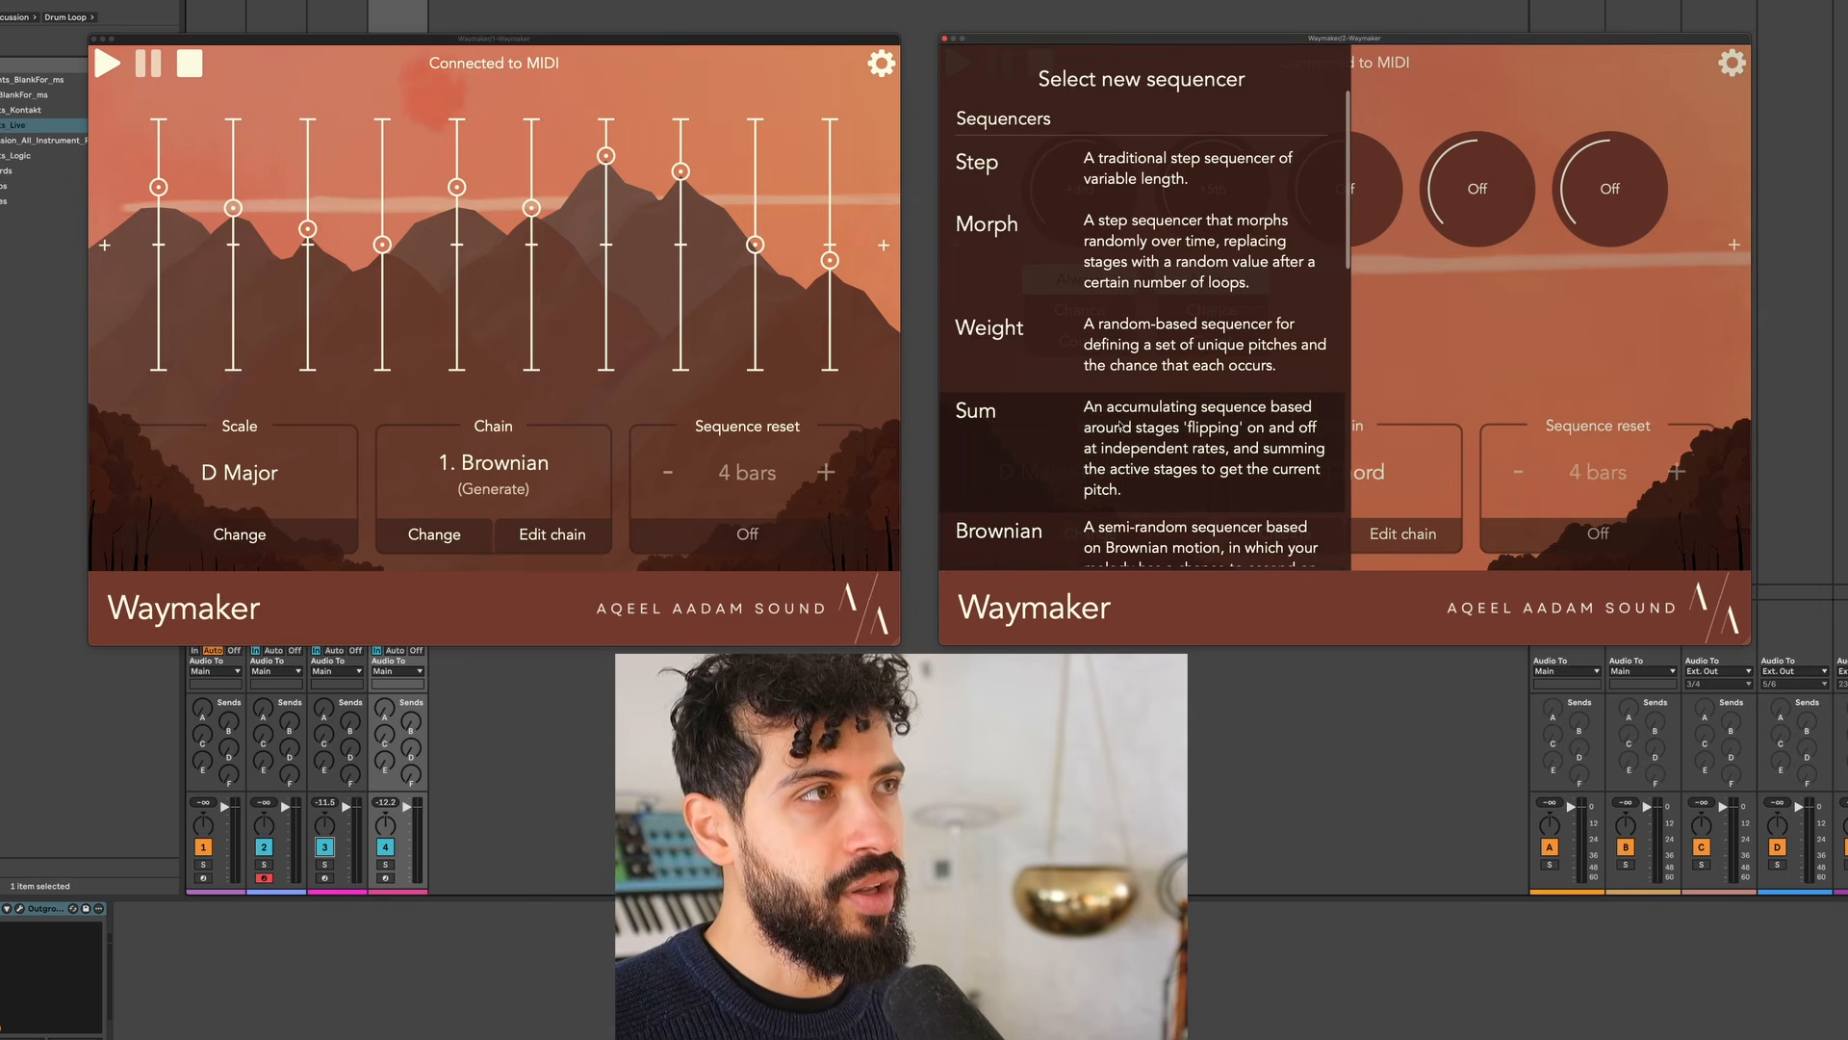
{"action": "left_click", "coordinate": [1119, 426]}
{"action": "left_click", "coordinate": [1403, 533]}
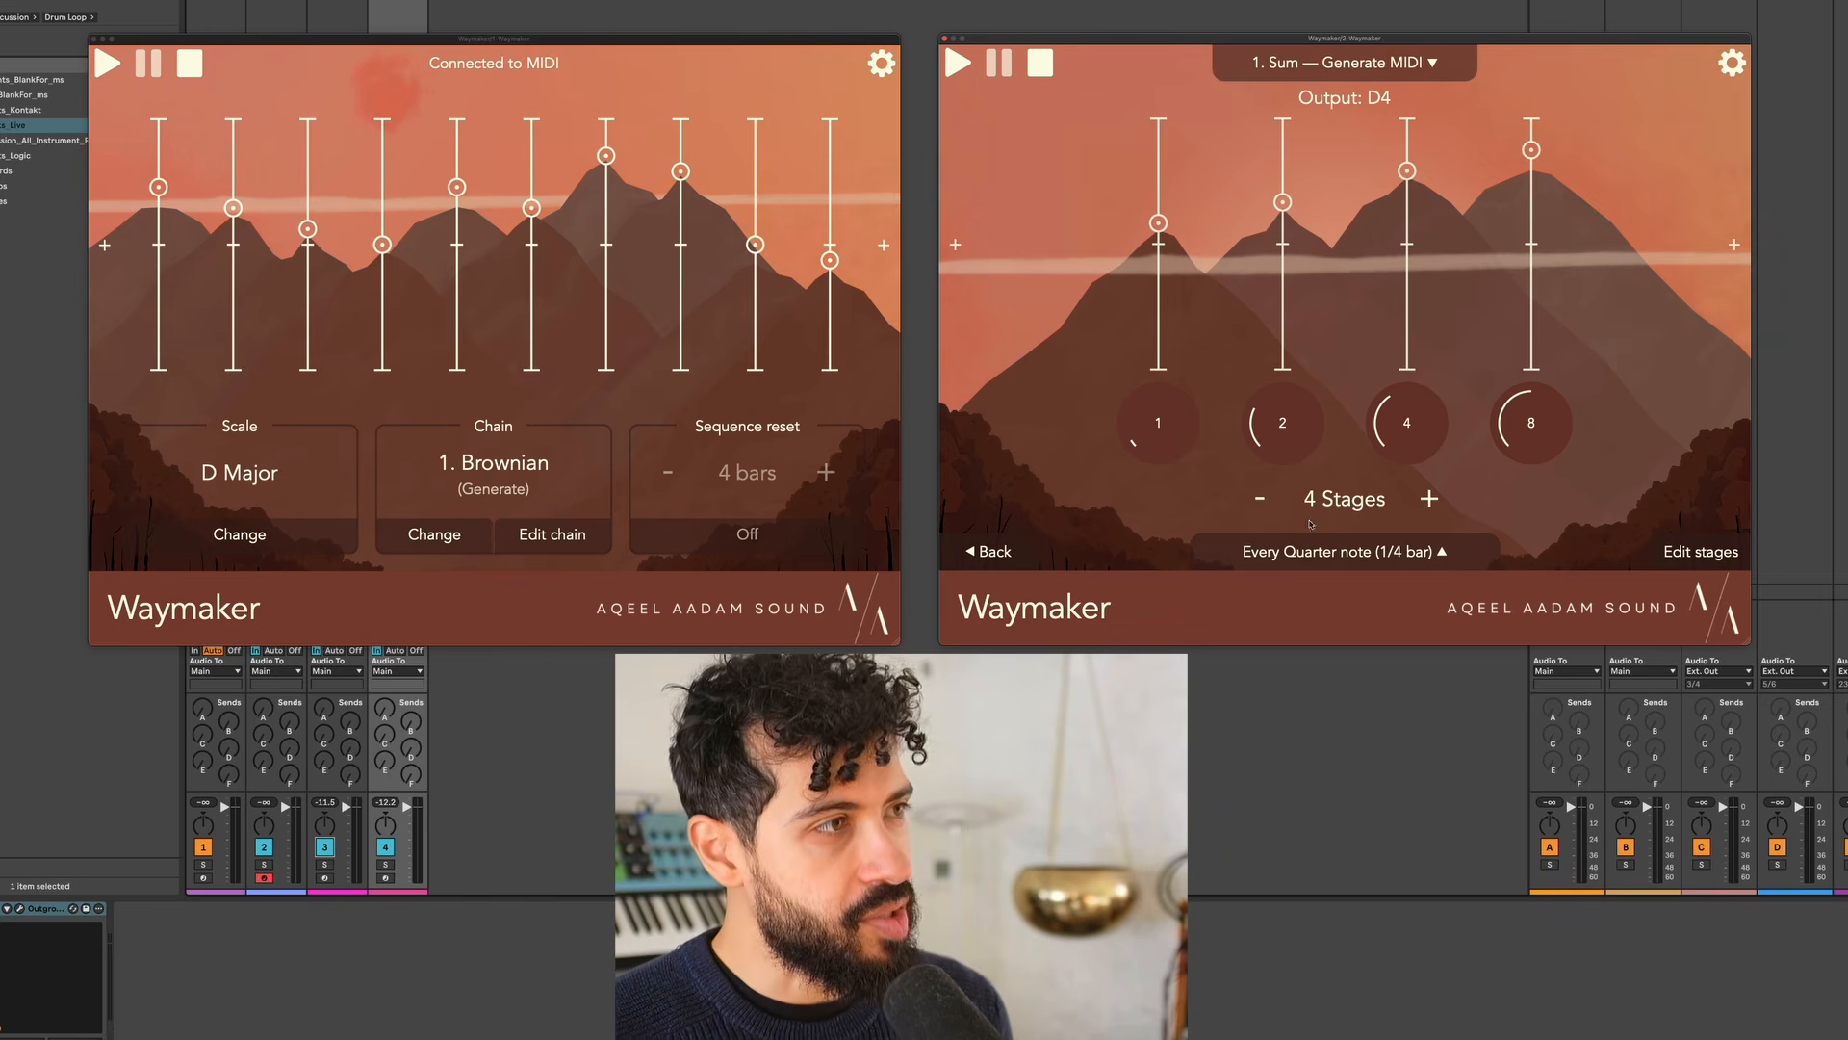
Set the Sum sequencer to advance every eighth note and use 3 stages, with the first stage's value raised
{"action": "left_click", "coordinate": [1269, 564]}
{"action": "left_click_drag", "start_coordinate": [1533, 441], "coordinate": [1528, 465]}
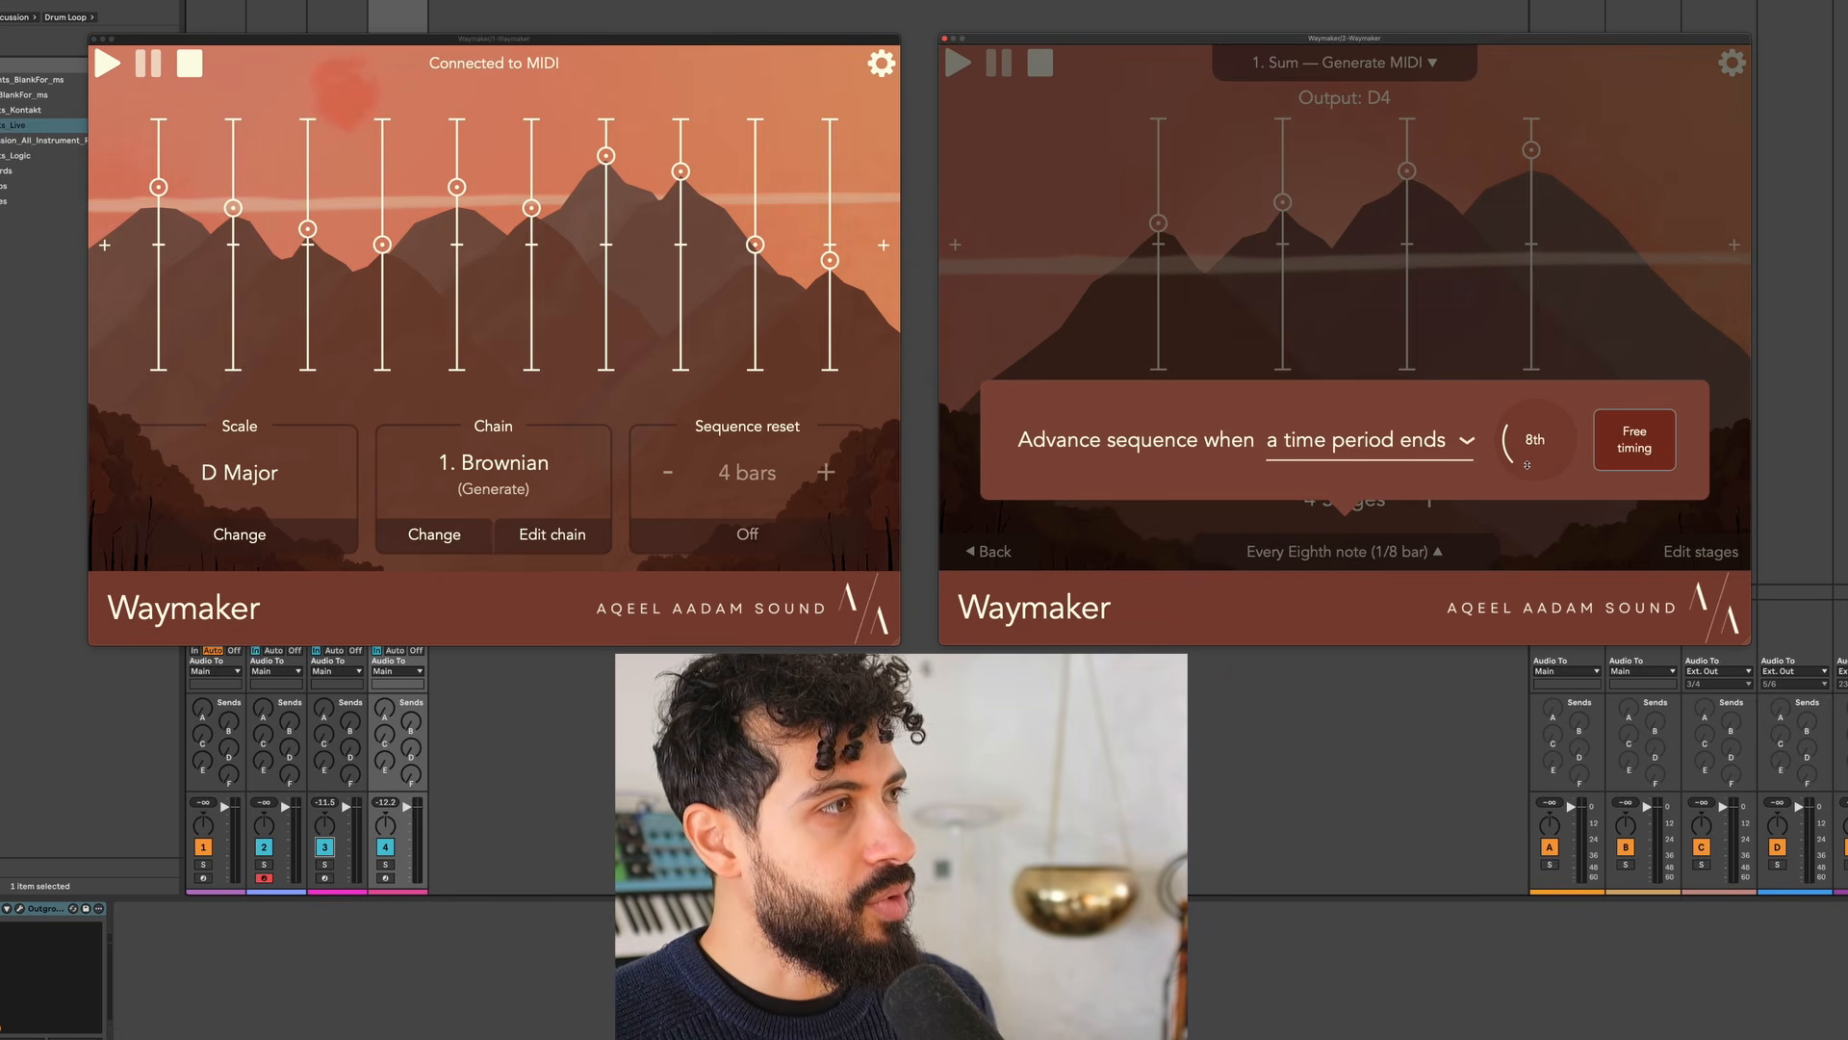
{"action": "left_click", "coordinate": [1488, 379]}
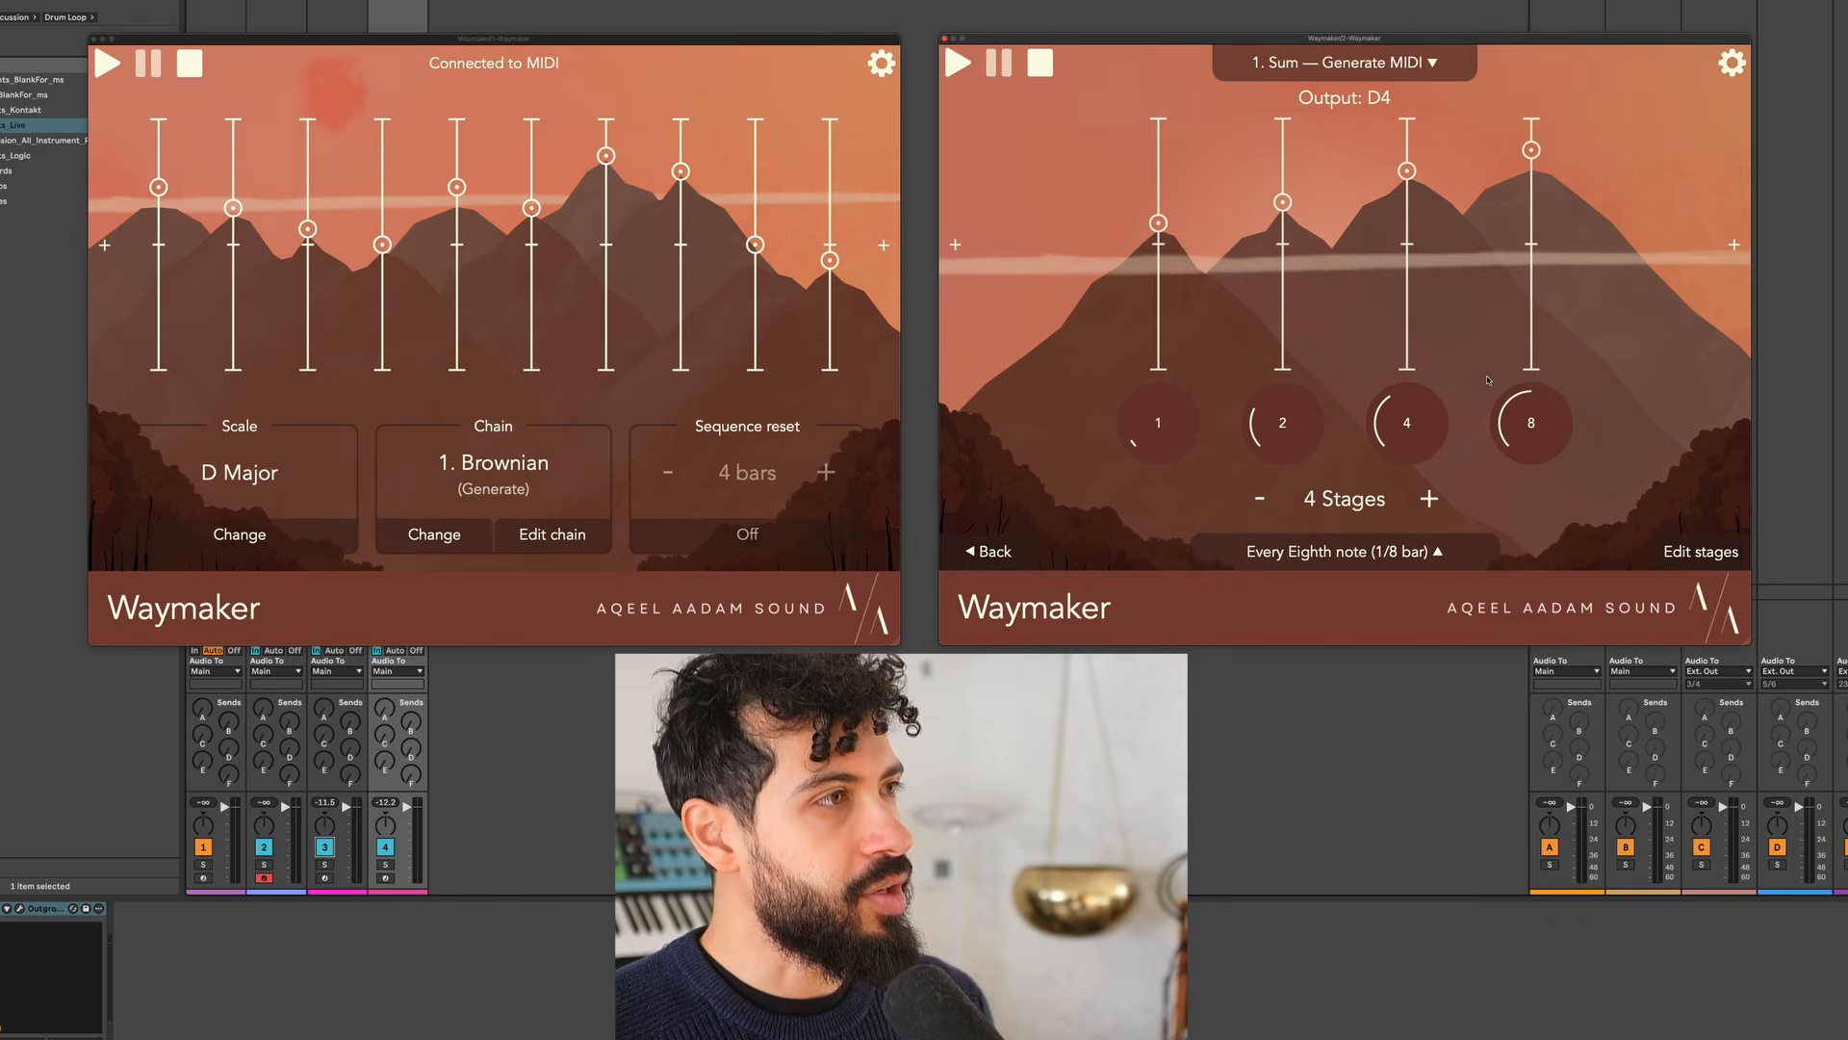
{"action": "left_click", "coordinate": [1258, 496]}
{"action": "left_click_drag", "start_coordinate": [1202, 211], "coordinate": [1221, 180]}
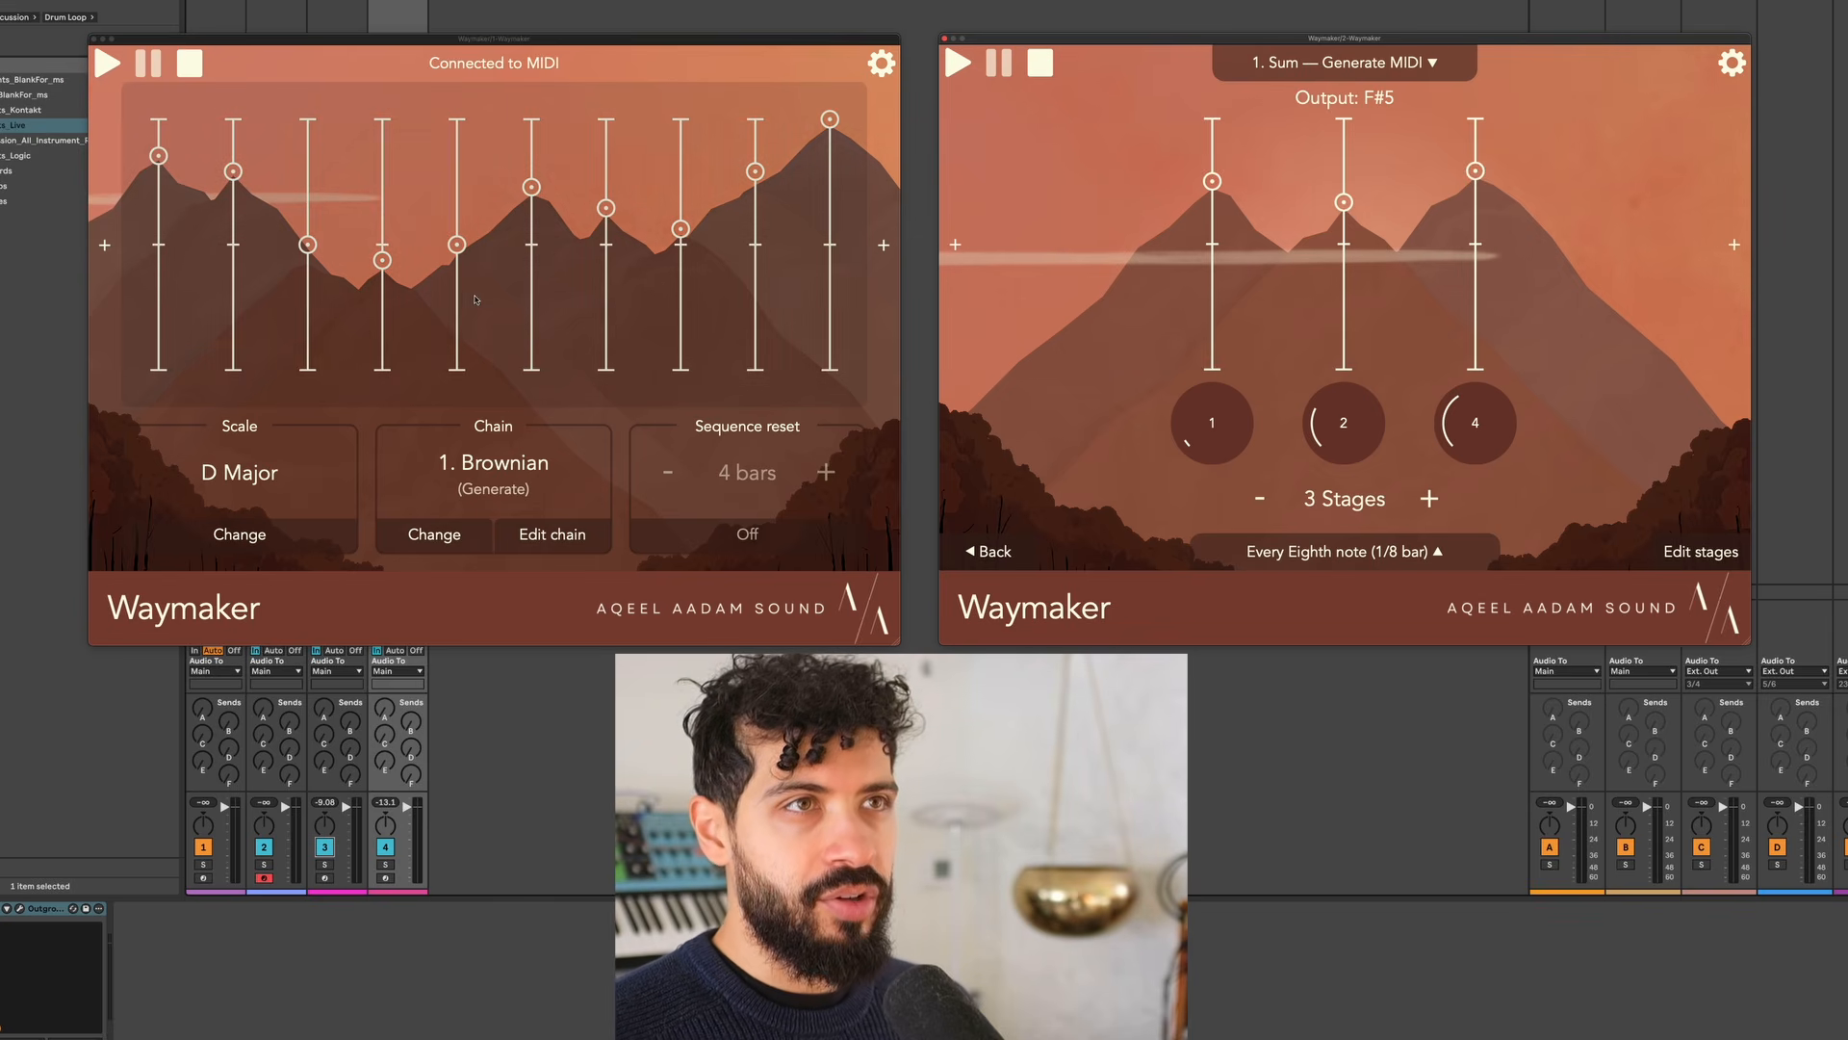
Switch the Sum sequencer from Generate to Transpose MIDI, return to the main view, and audition the transposed melody
{"action": "left_click", "coordinate": [1315, 70]}
{"action": "left_click", "coordinate": [1426, 162]}
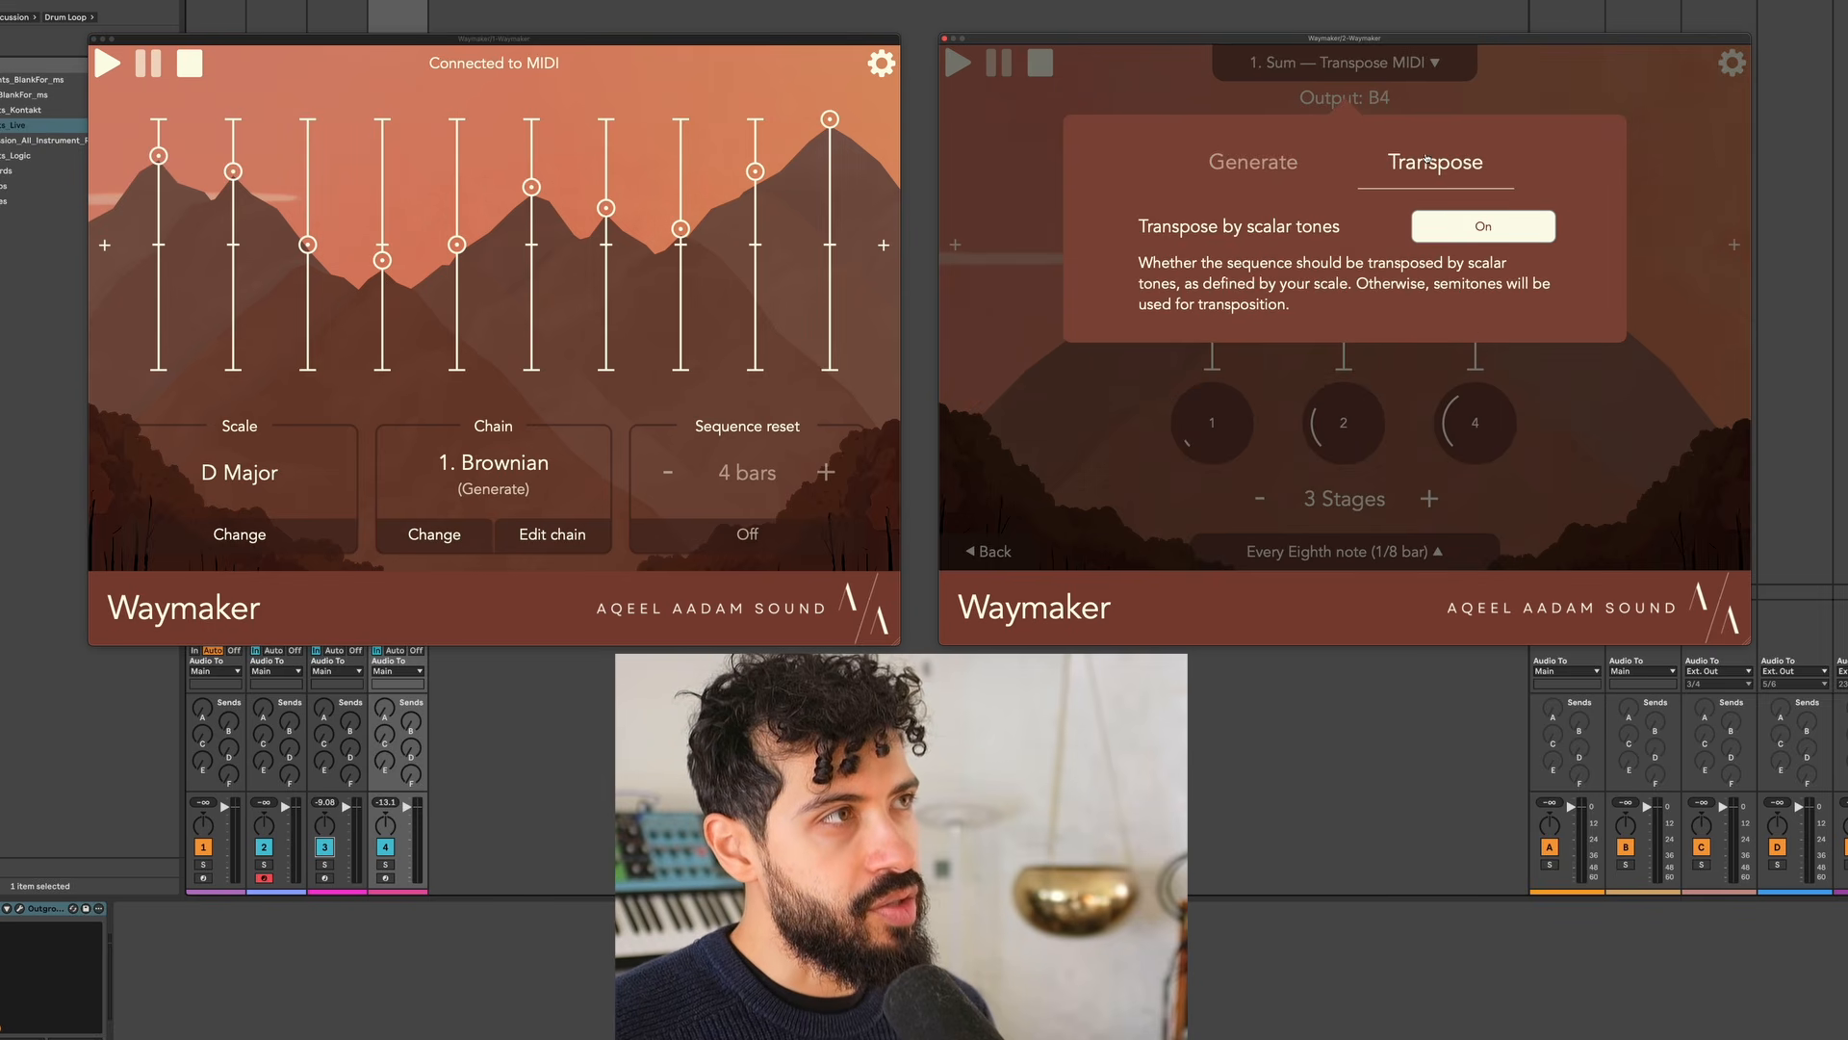
{"action": "left_click", "coordinate": [1131, 68]}
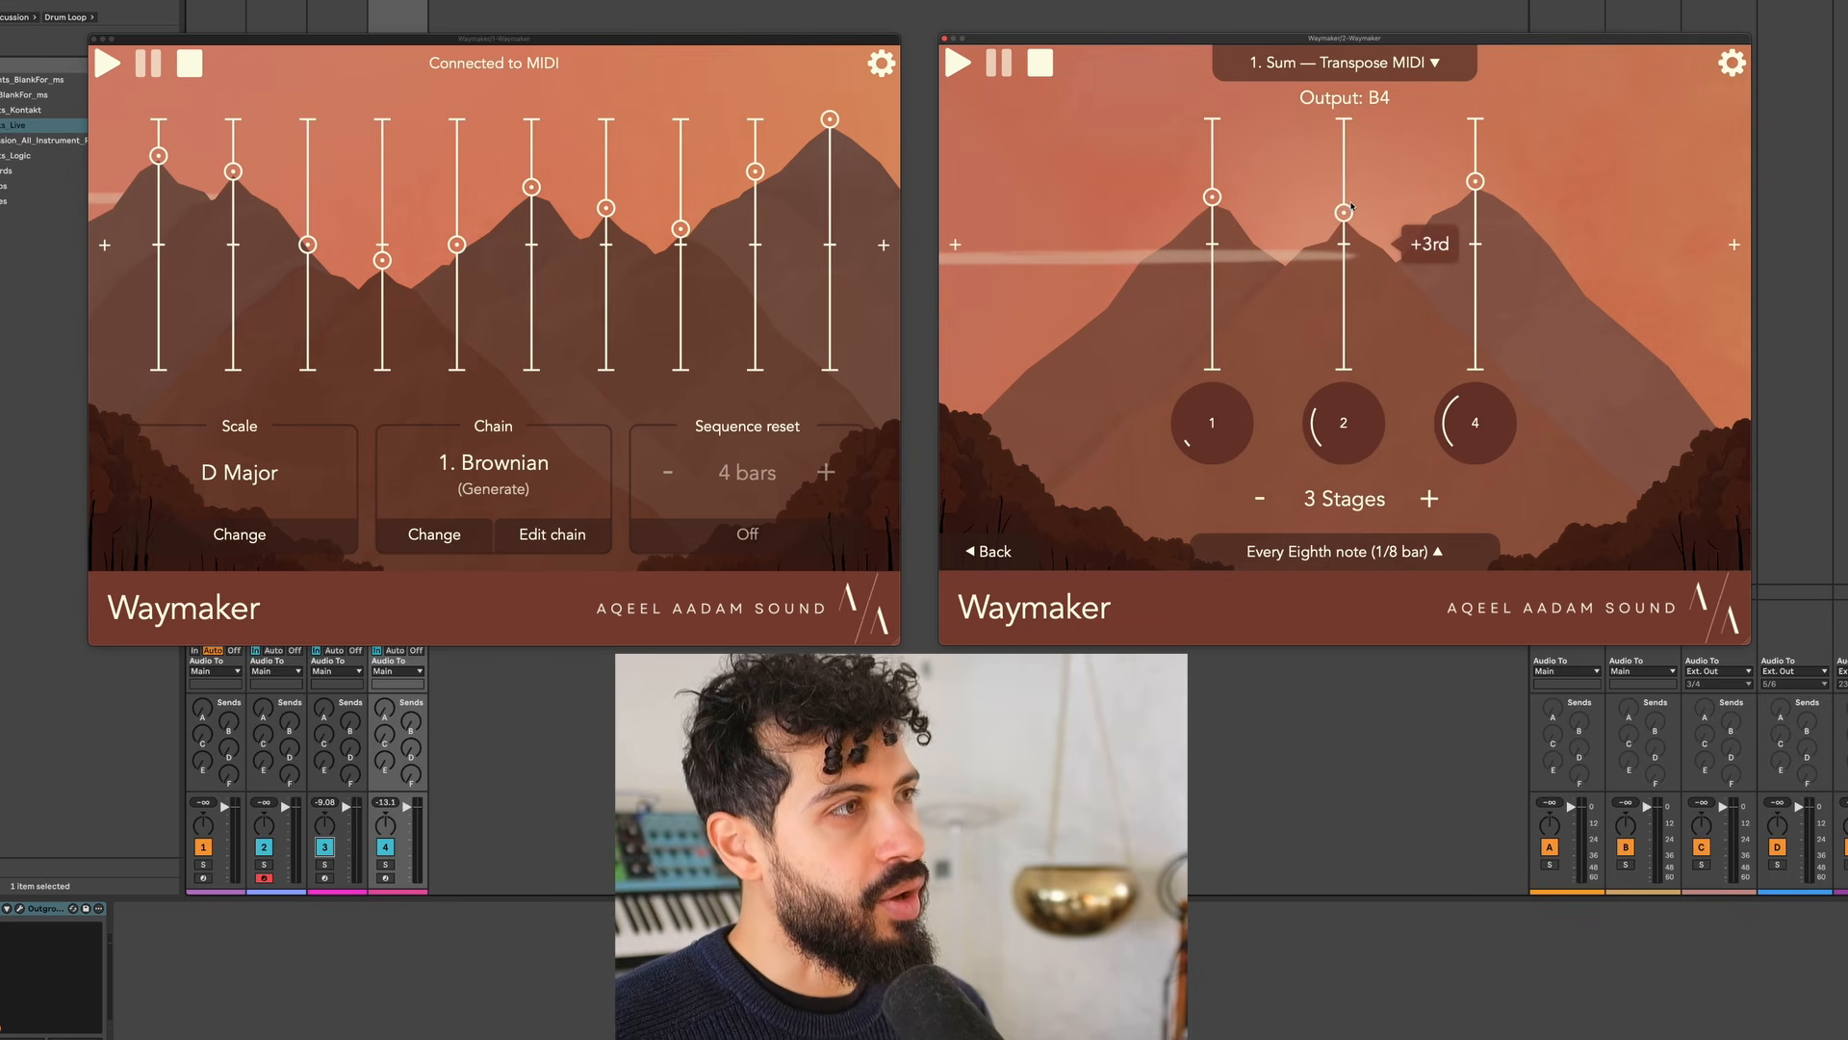
{"action": "mouse_move", "coordinate": [1212, 192]}
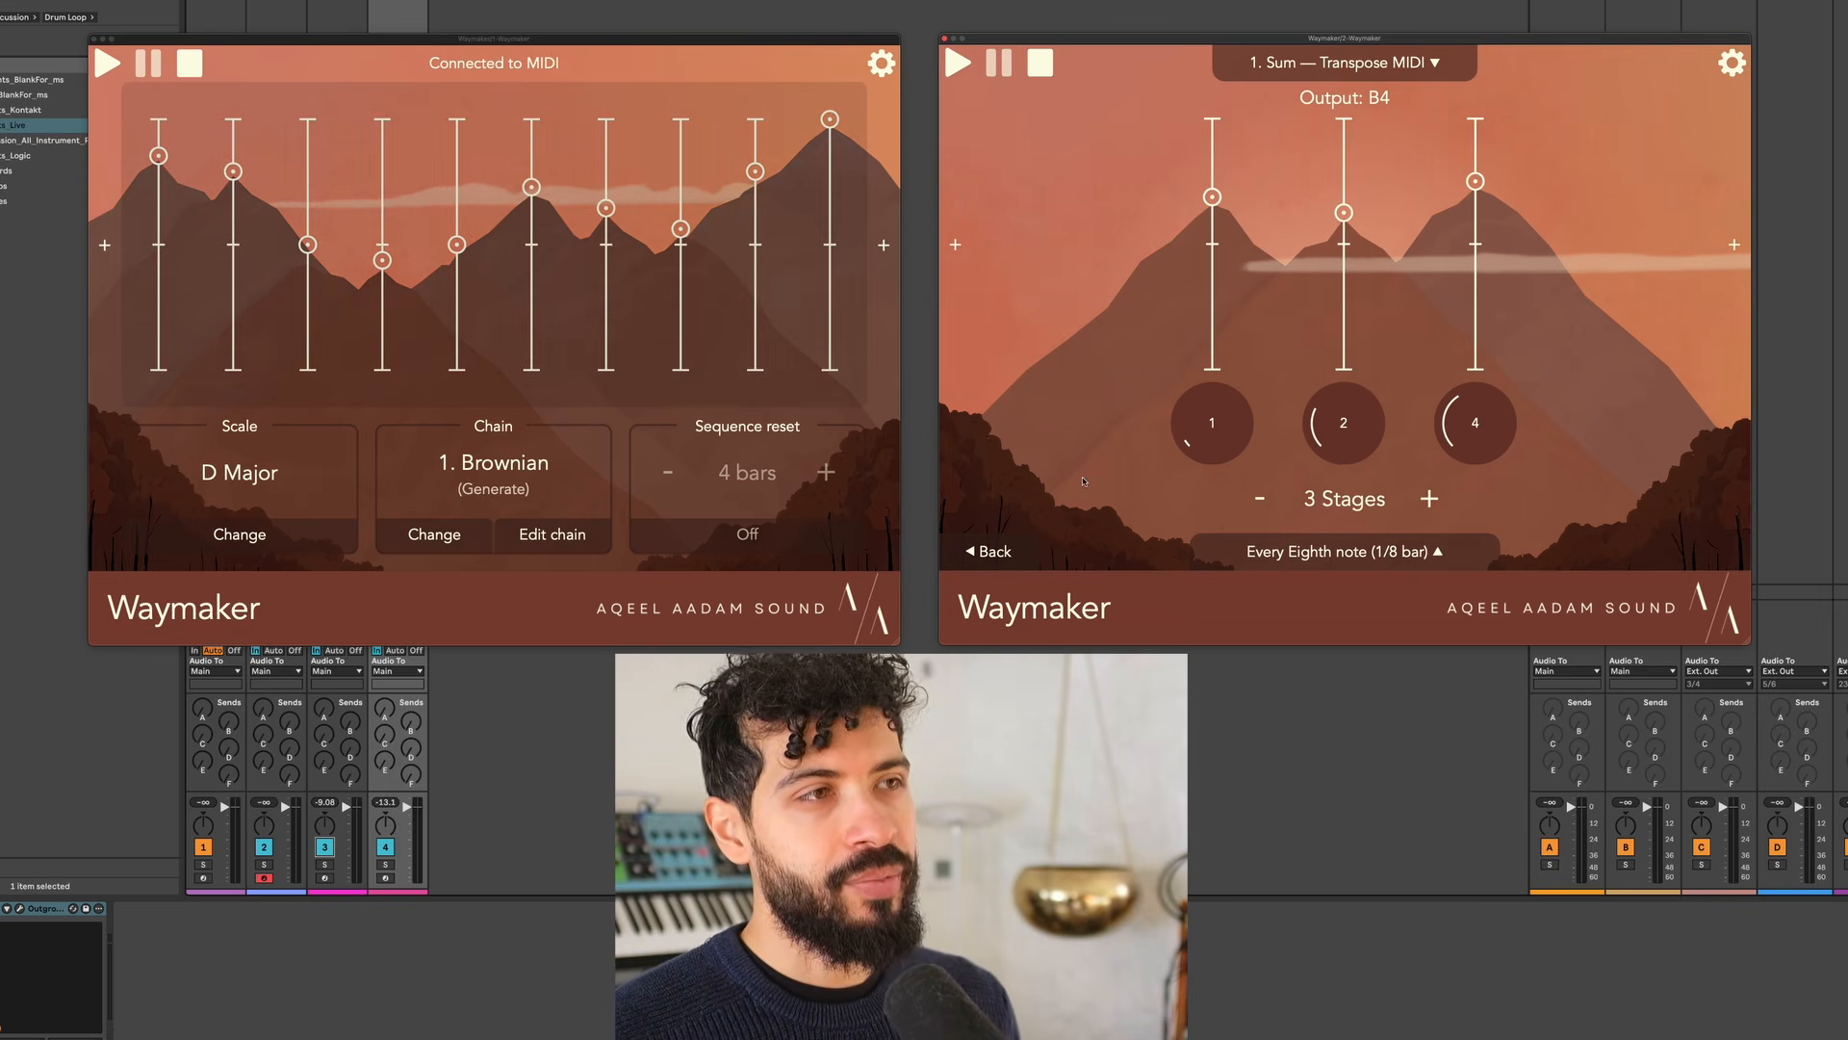
{"action": "left_click", "coordinate": [996, 550]}
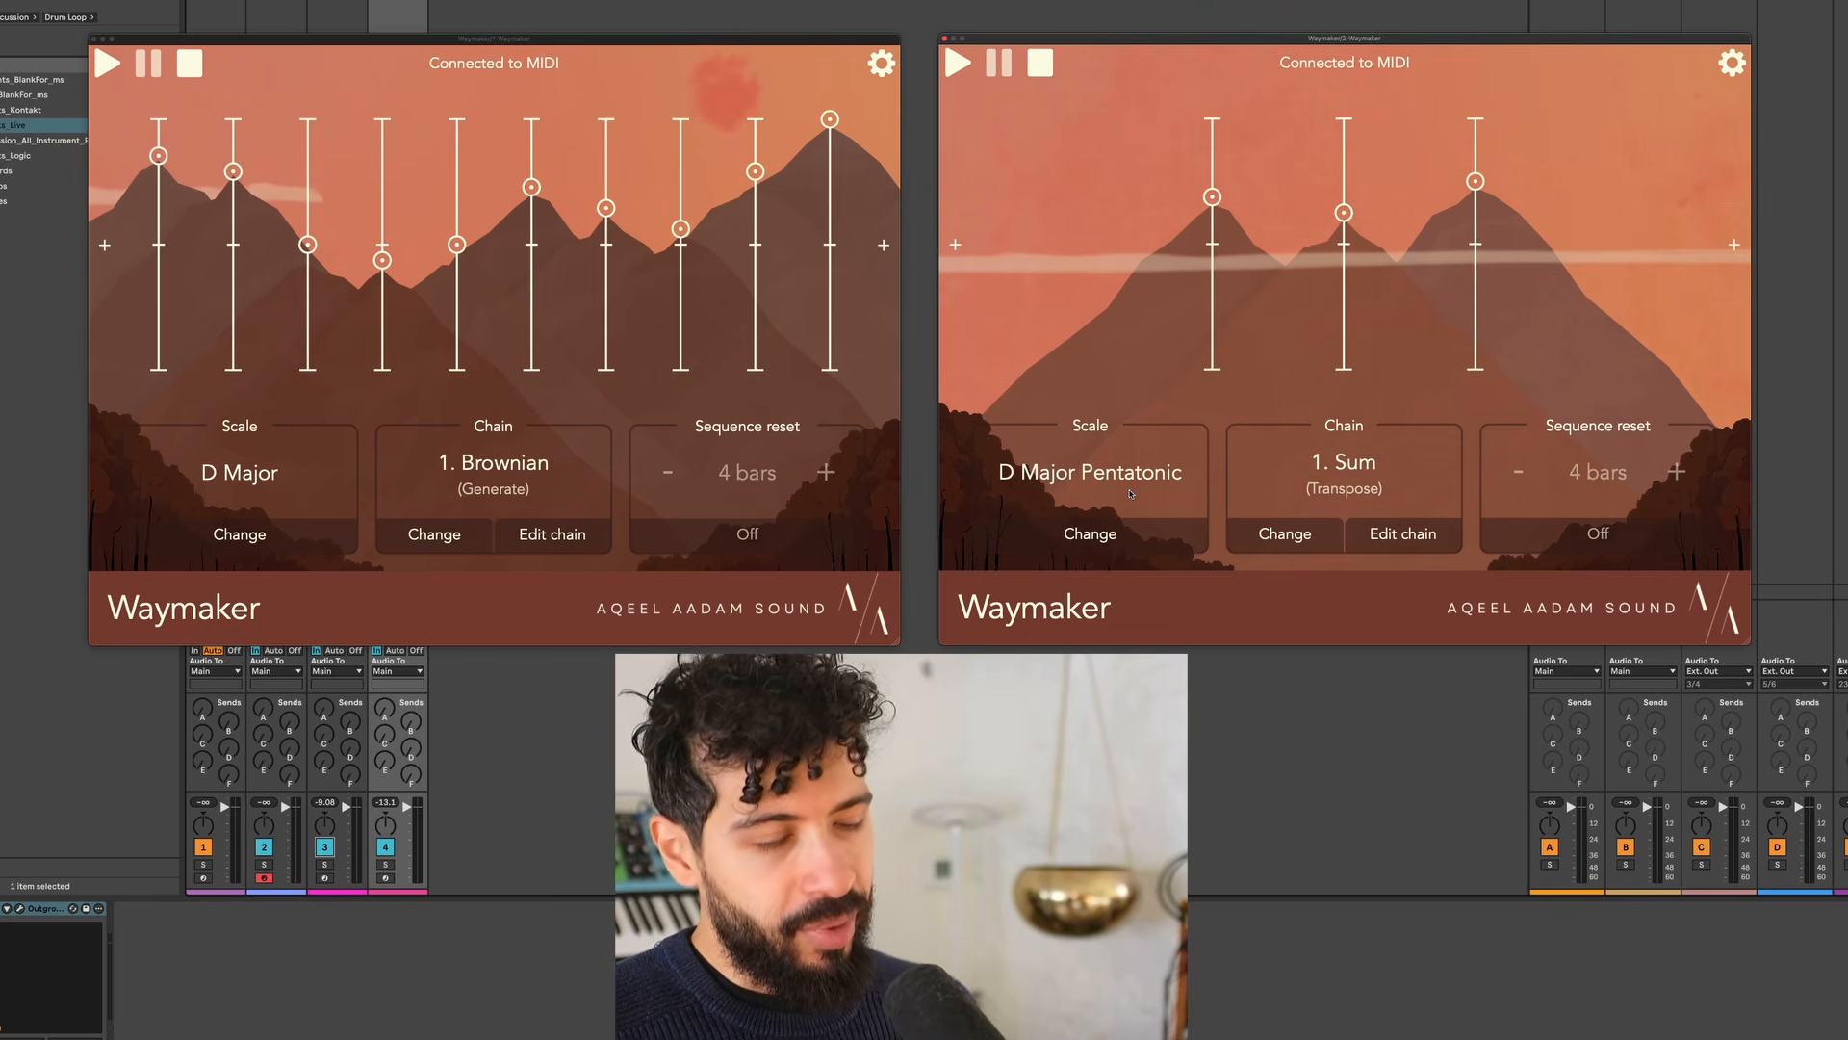
{"action": "key", "text": "space"}
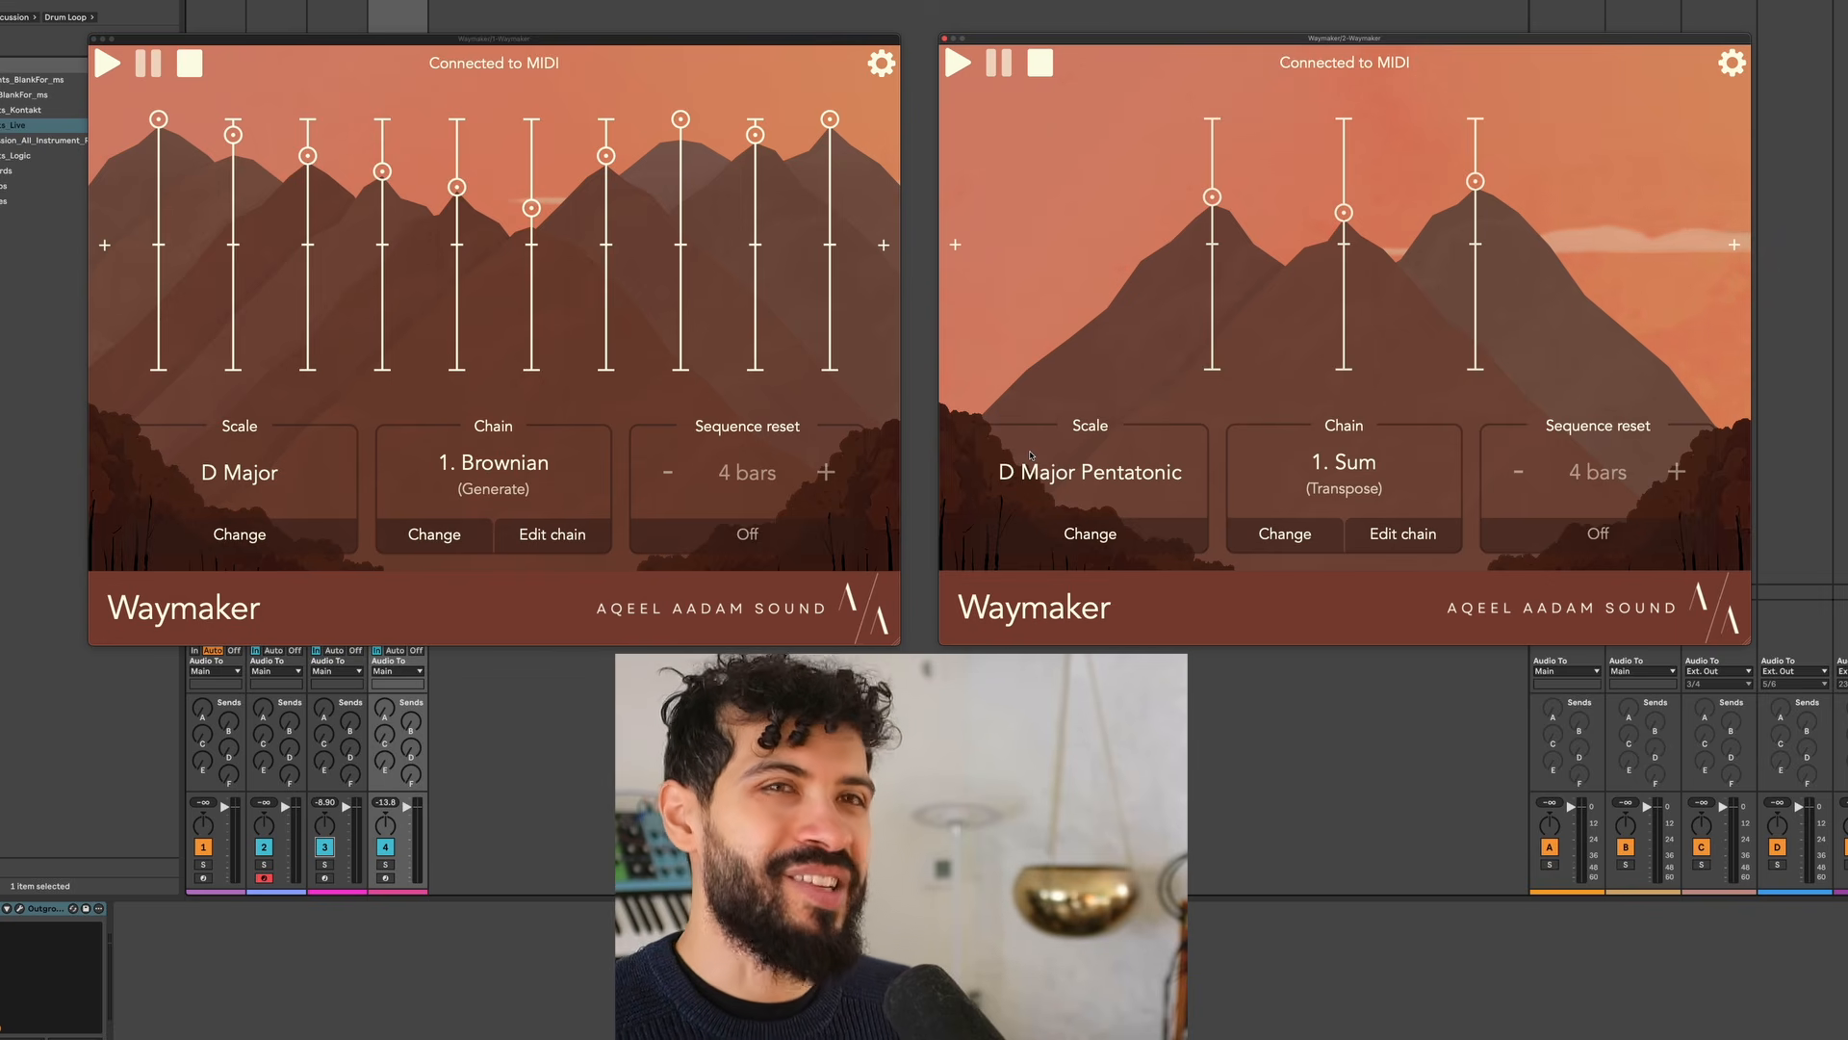
Add a Chord utility after the Brownian sequencer in the first Waymaker's chain, then return to the Brownian sequencer's view
{"action": "left_click", "coordinate": [889, 247]}
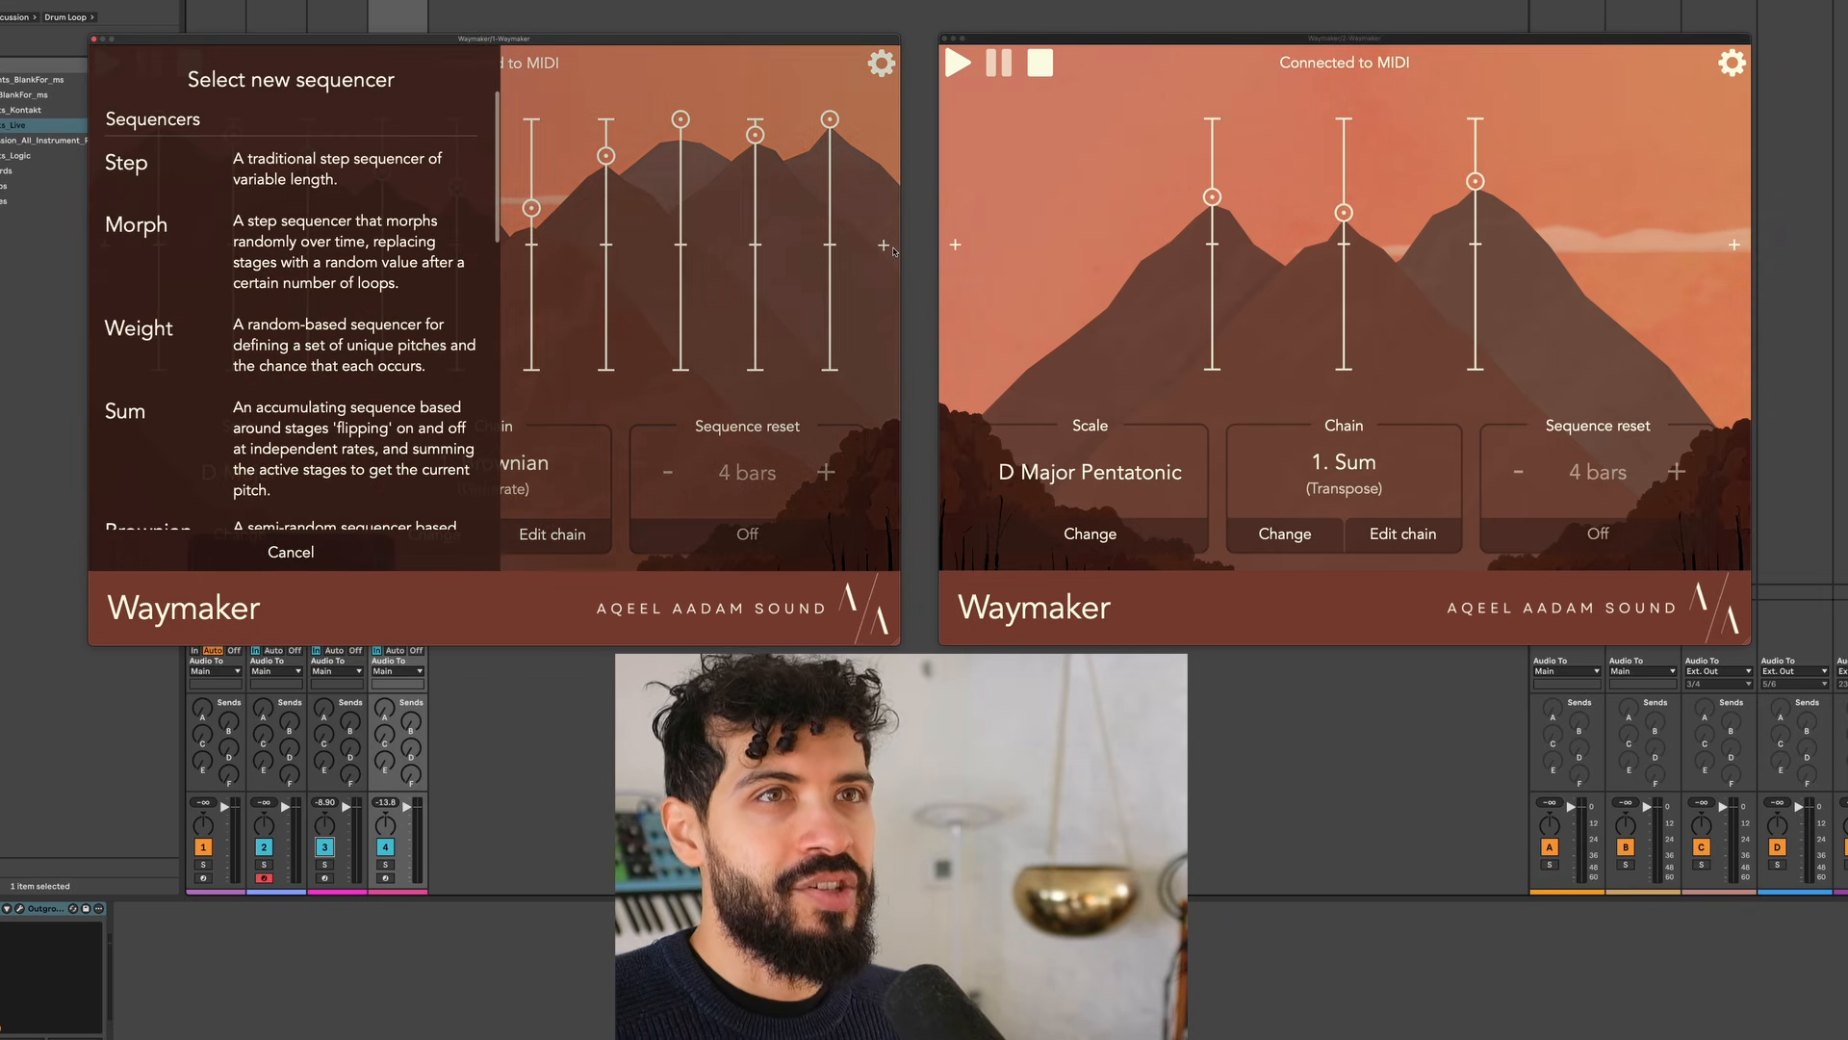
{"action": "scroll", "coordinate": [268, 304], "scroll_direction": "down", "scroll_amount": 10}
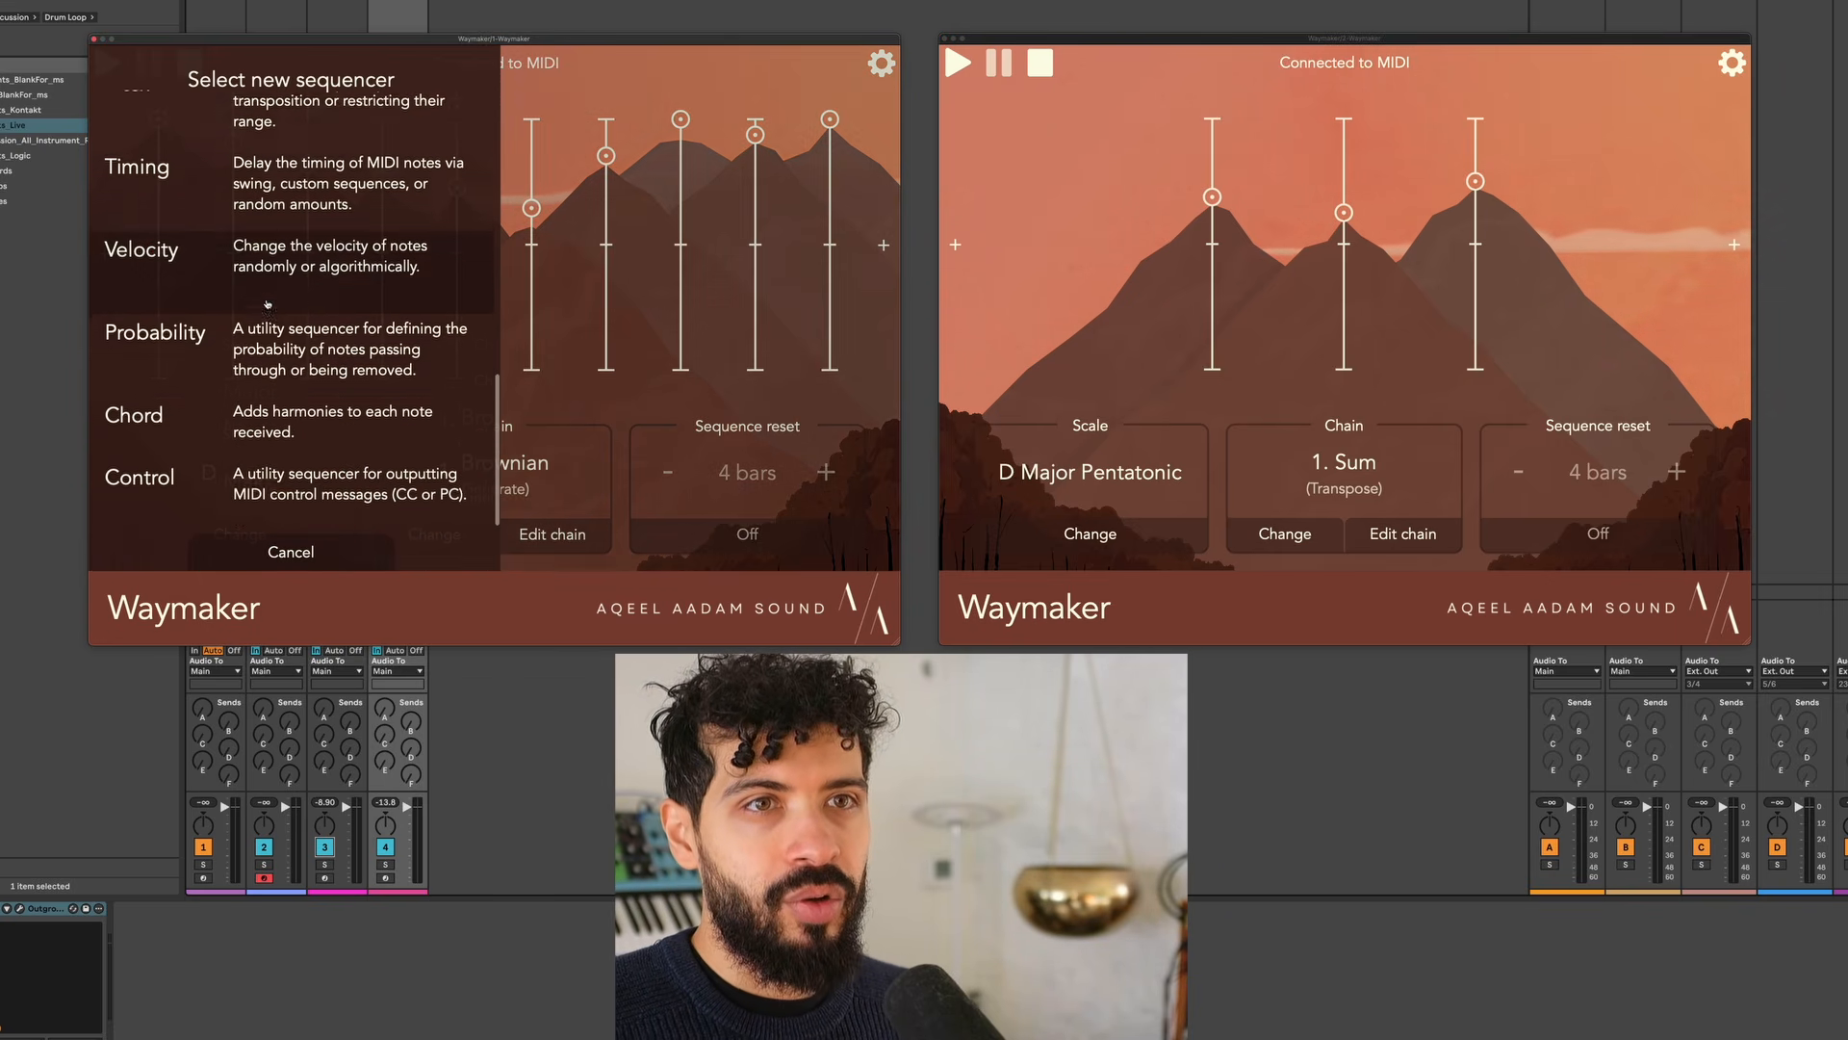
{"action": "left_click", "coordinate": [261, 407]}
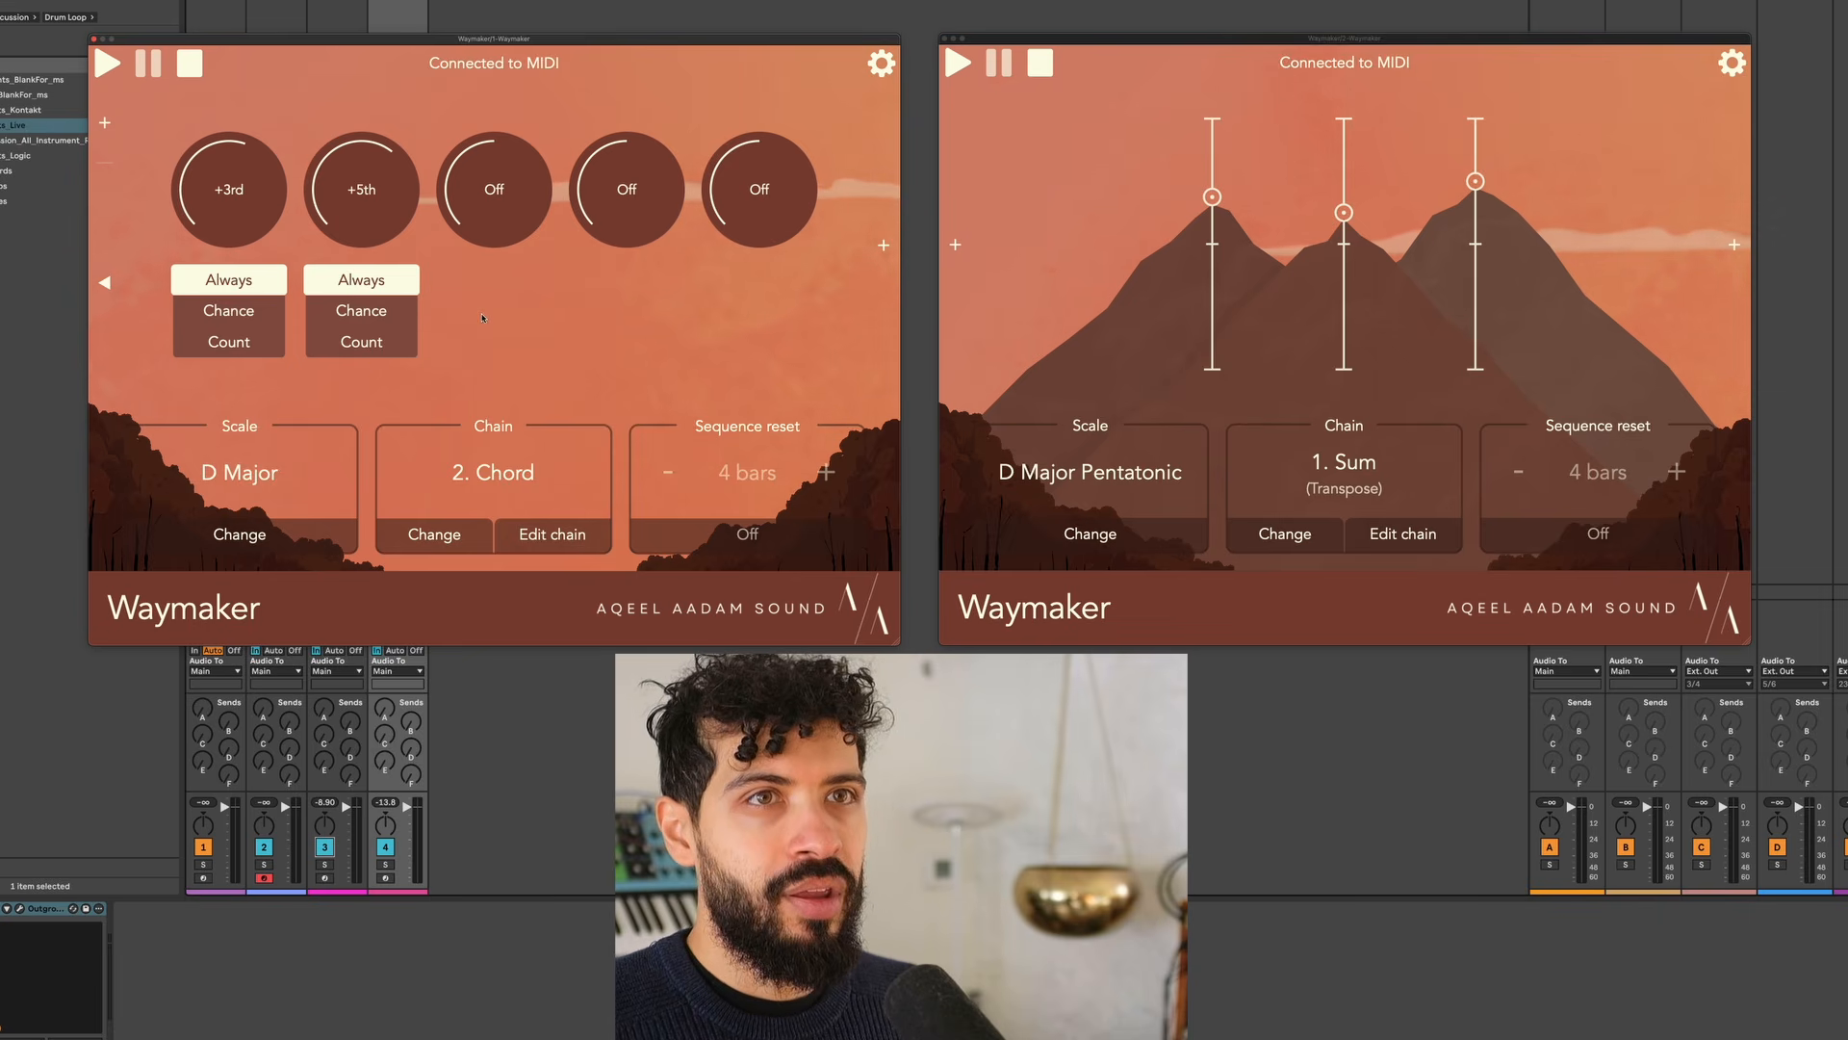
{"action": "left_click", "coordinate": [106, 282]}
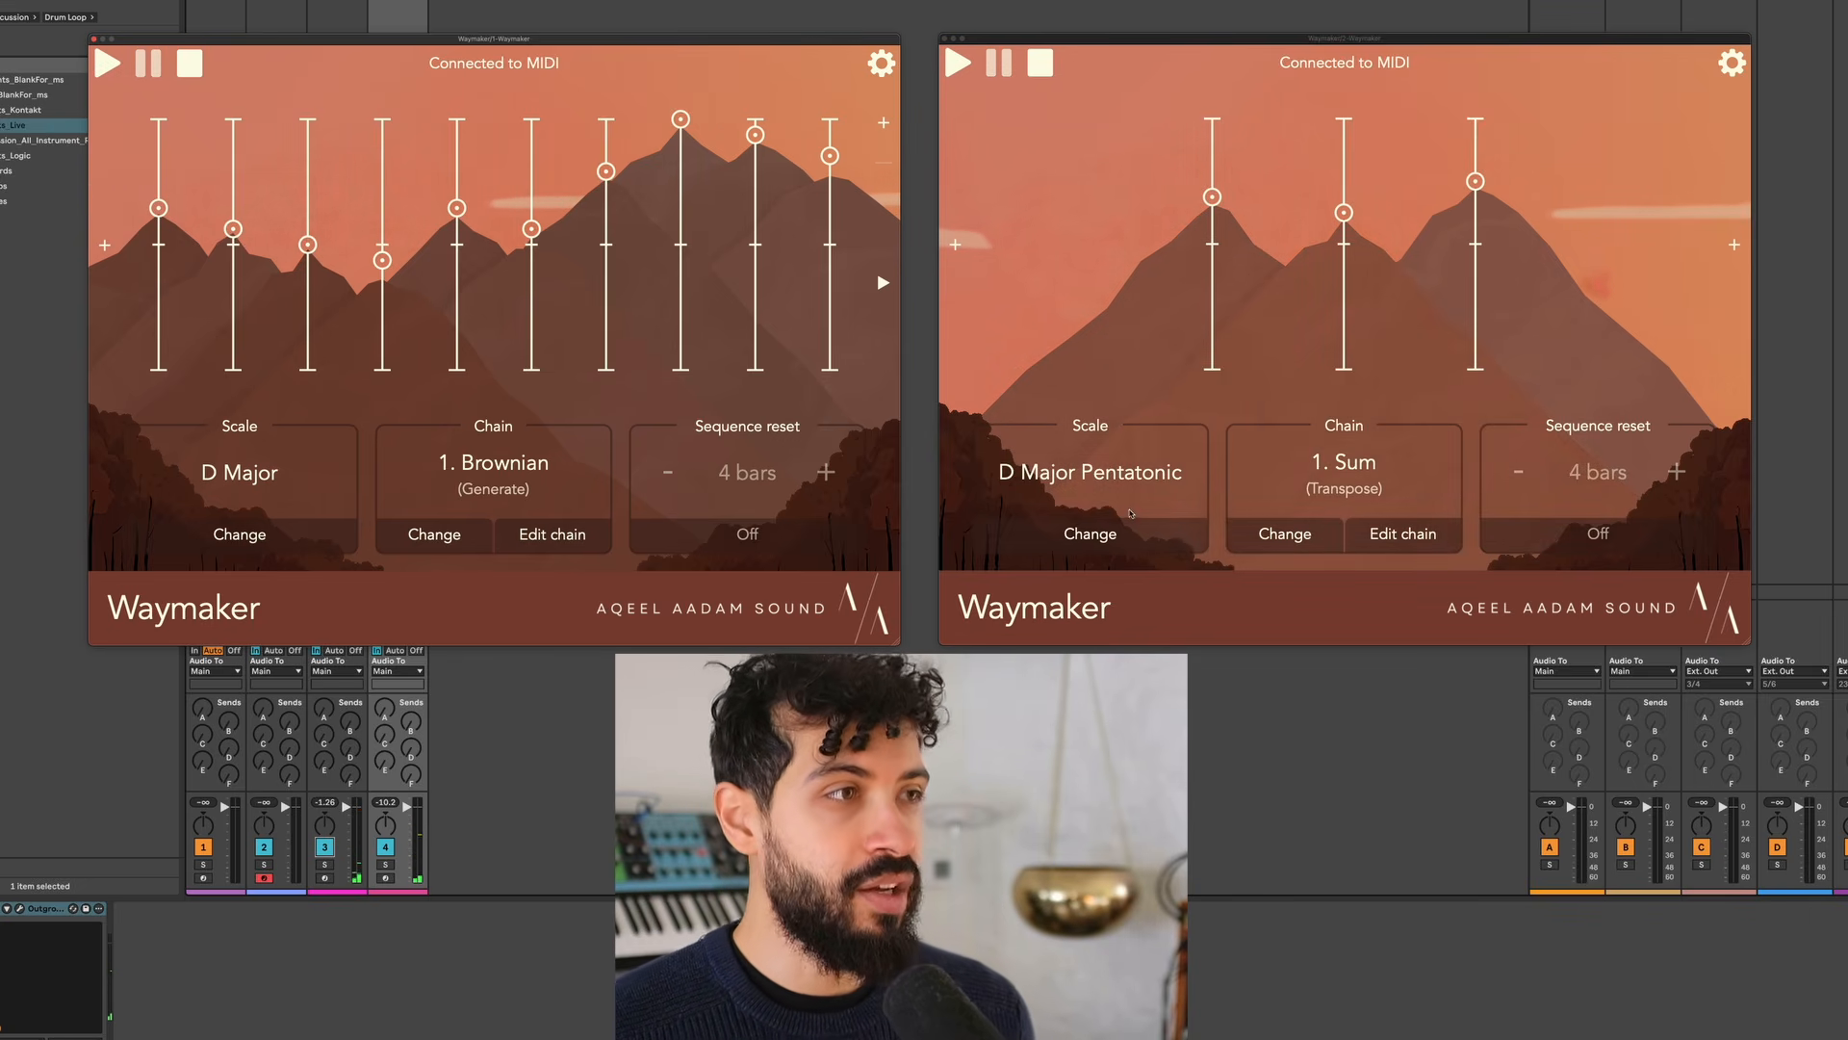
Customise the Sum instance's D Major Pentatonic scale by removing E and adding C#, then audition the result
{"action": "left_click", "coordinate": [1090, 534]}
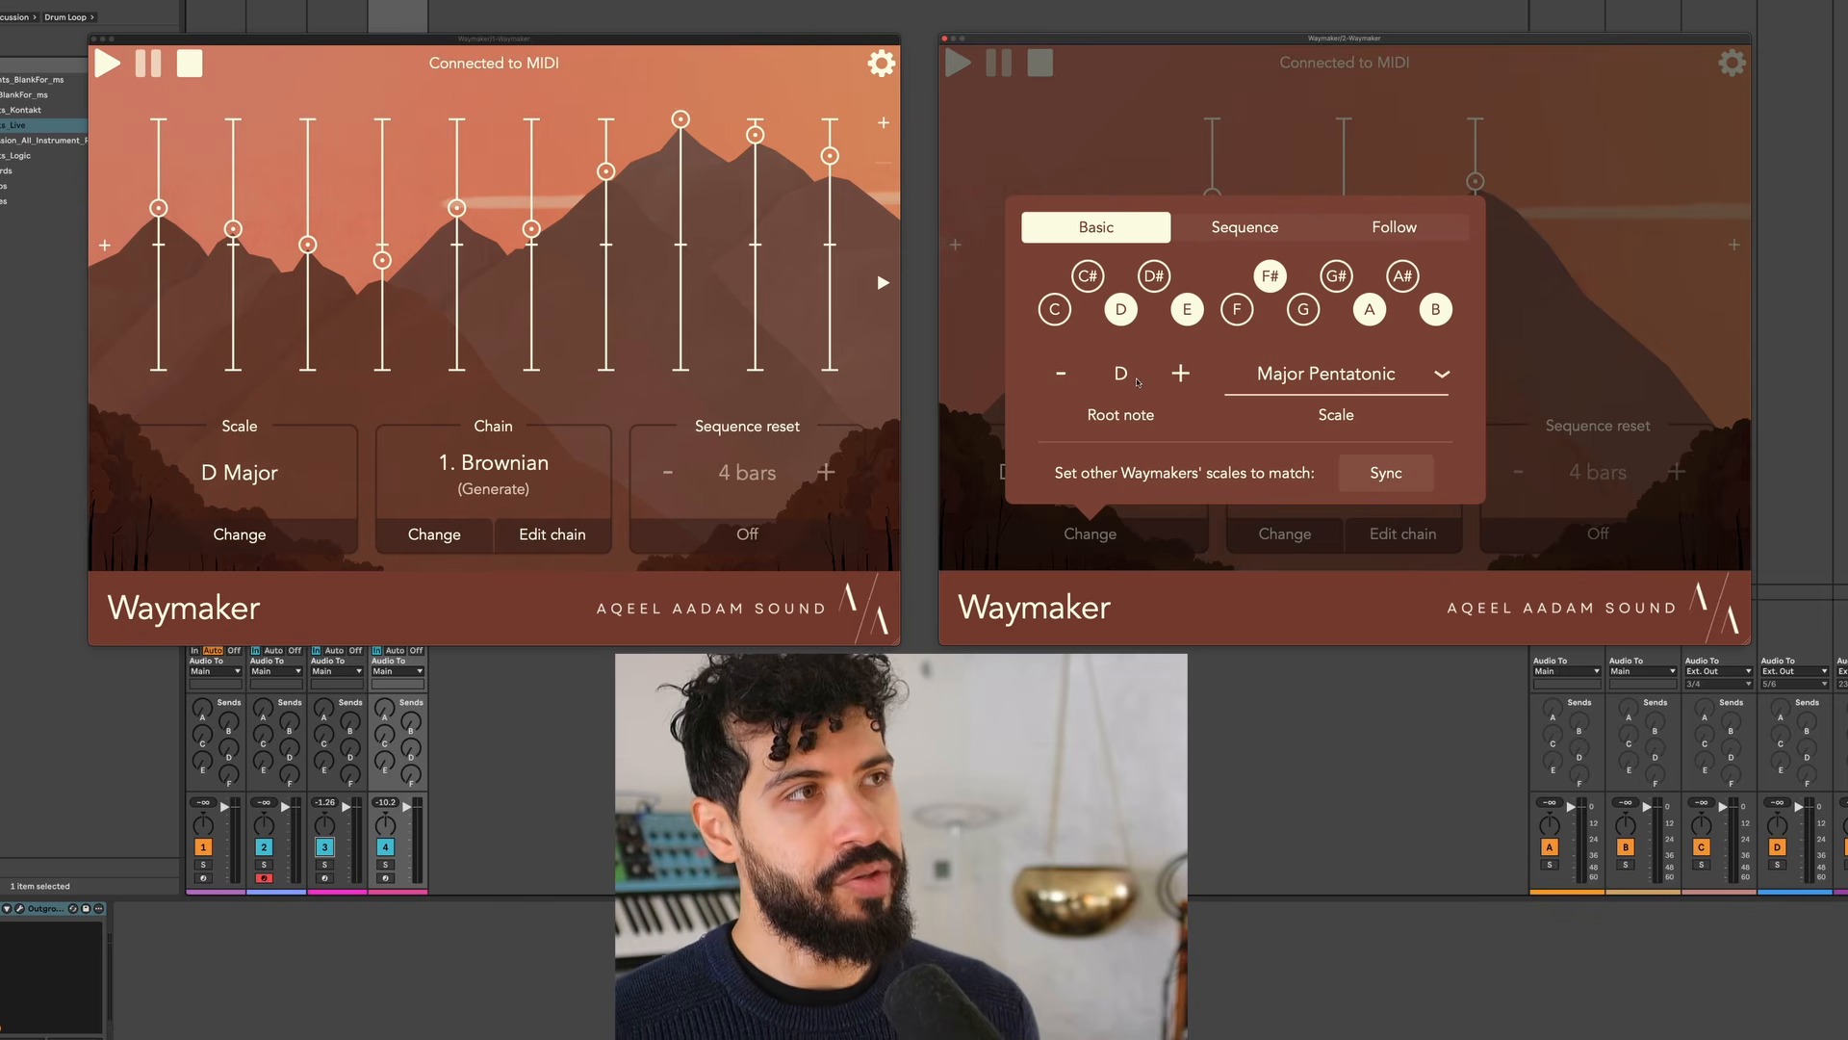
{"action": "left_click", "coordinate": [1189, 310]}
{"action": "left_click", "coordinate": [1086, 276]}
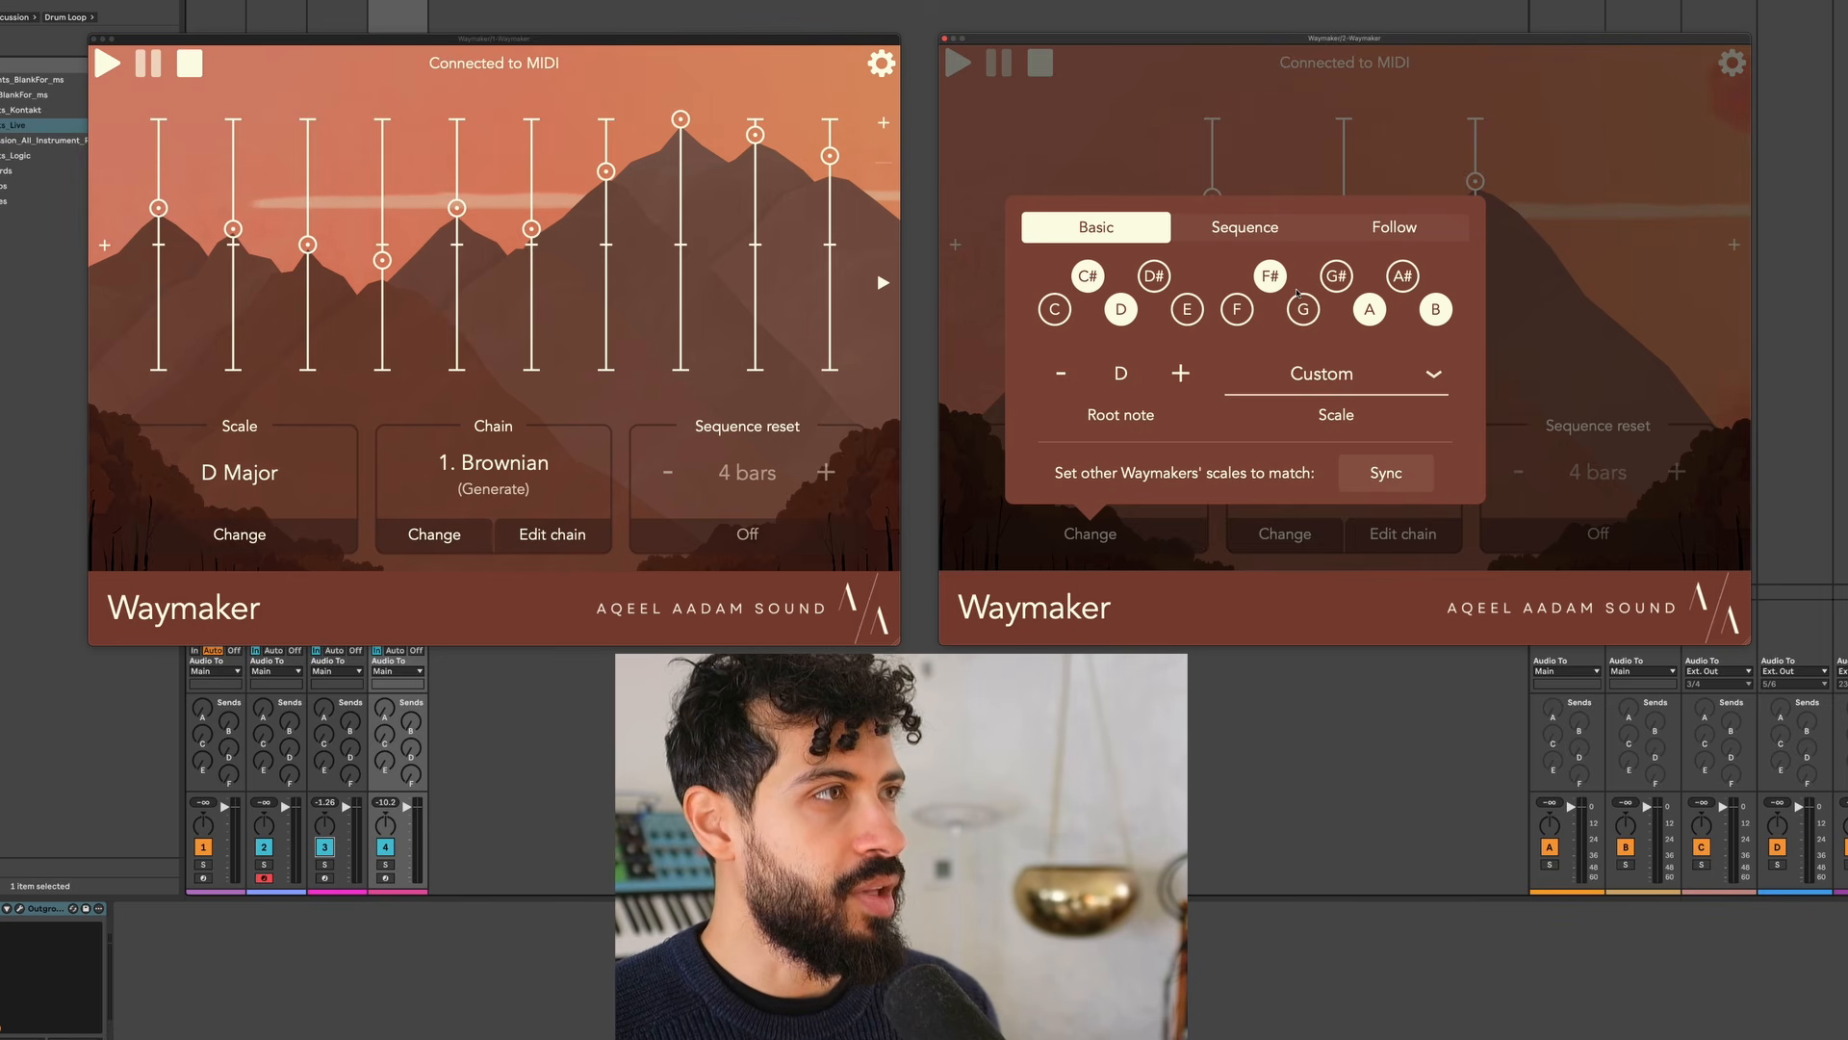
{"action": "left_click", "coordinate": [1350, 85]}
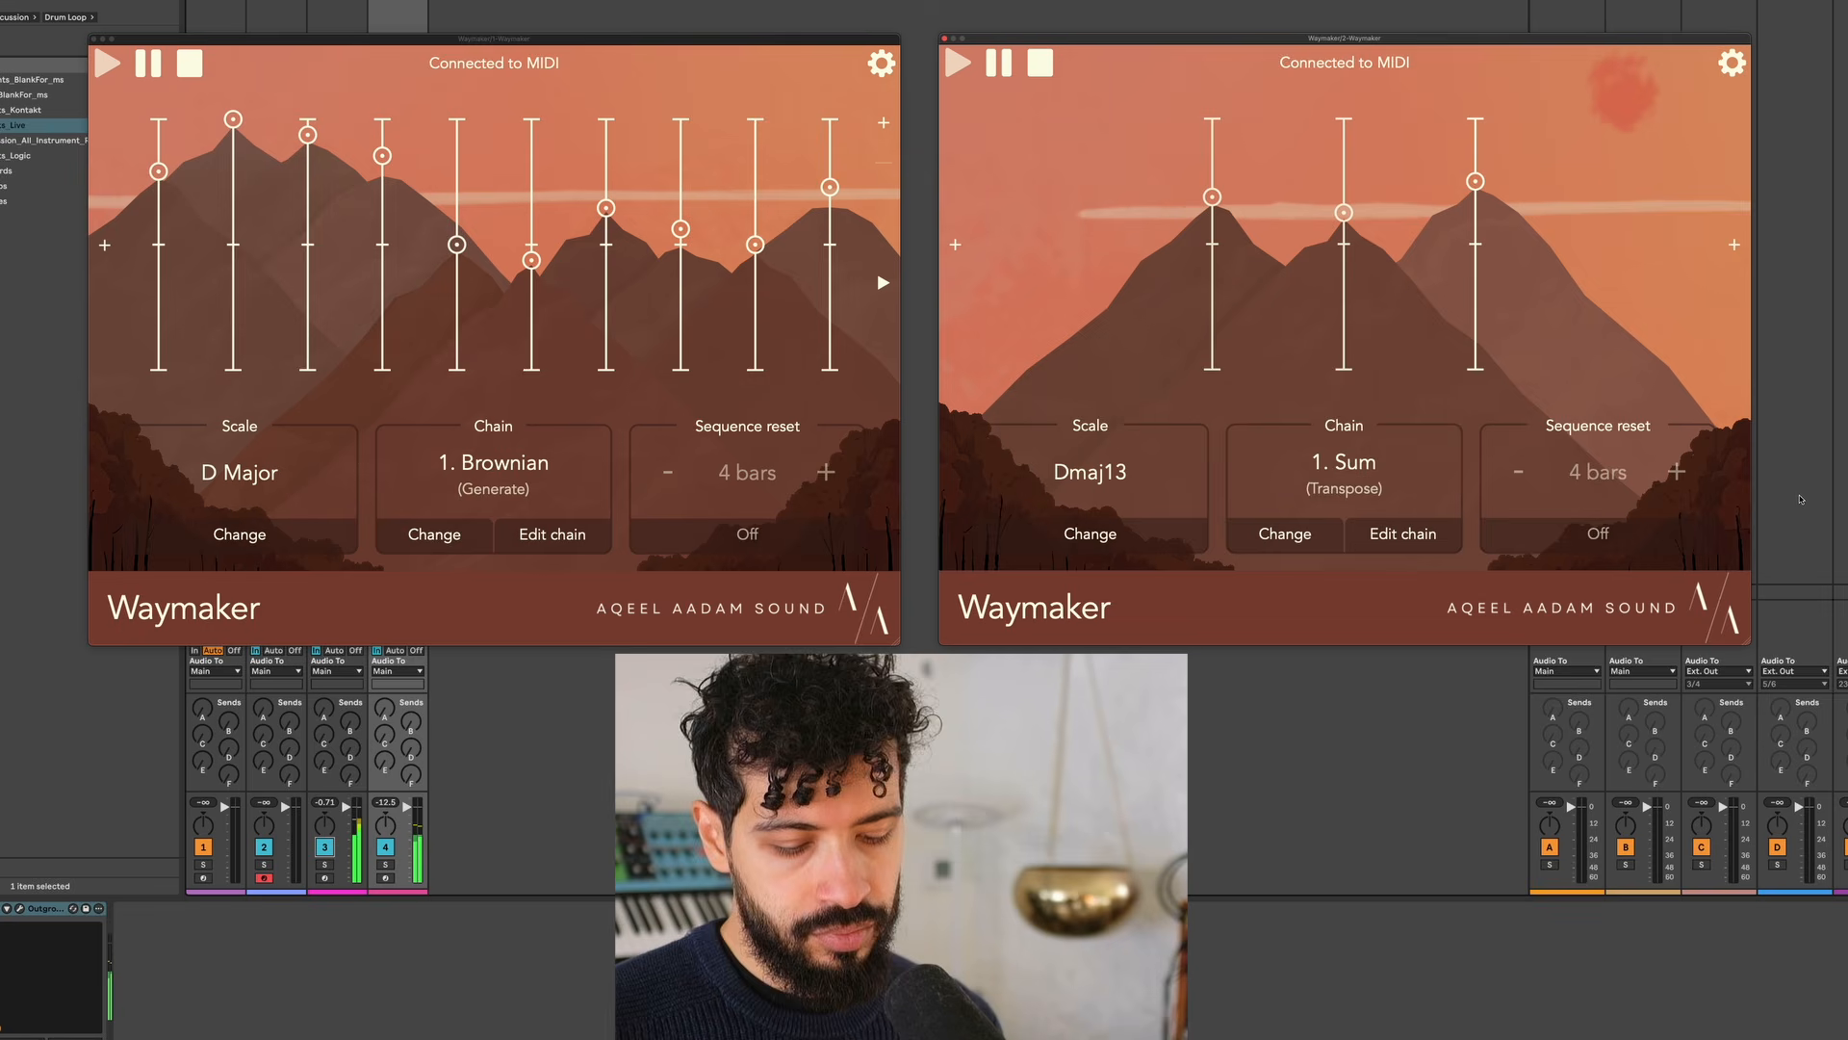
{"action": "key", "text": "space"}
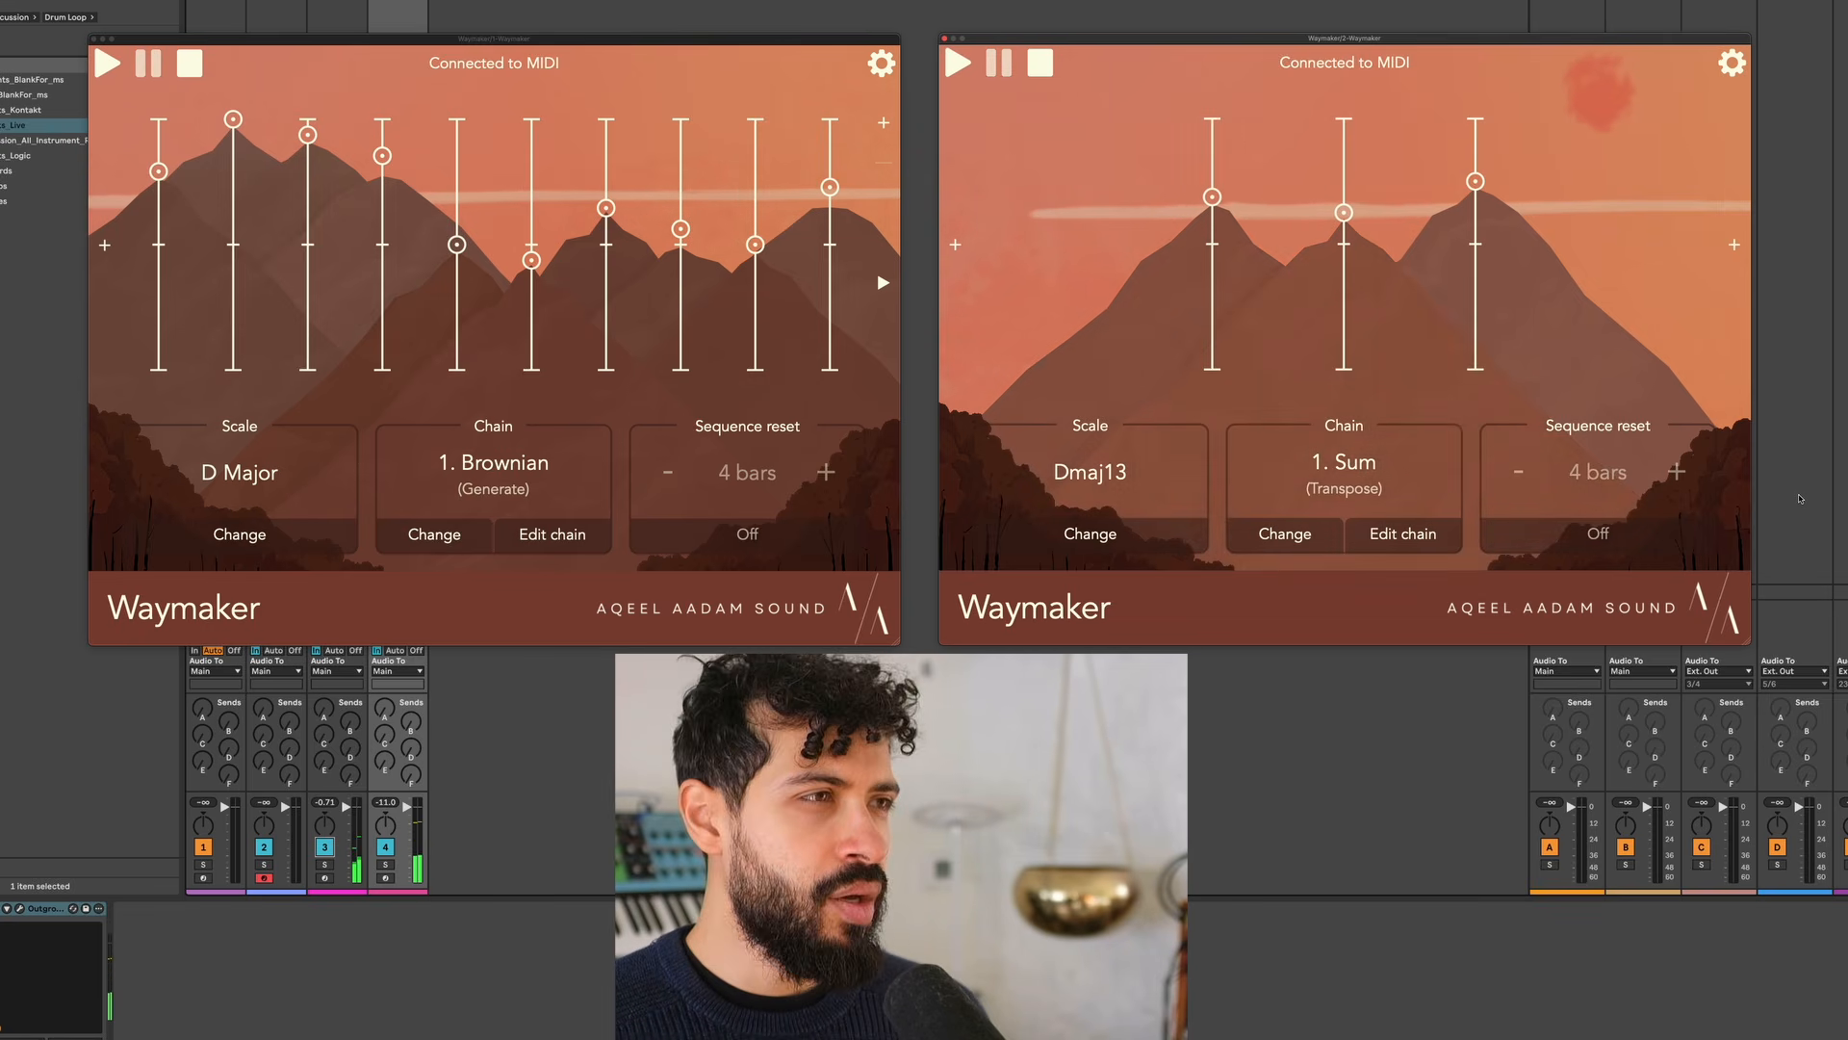